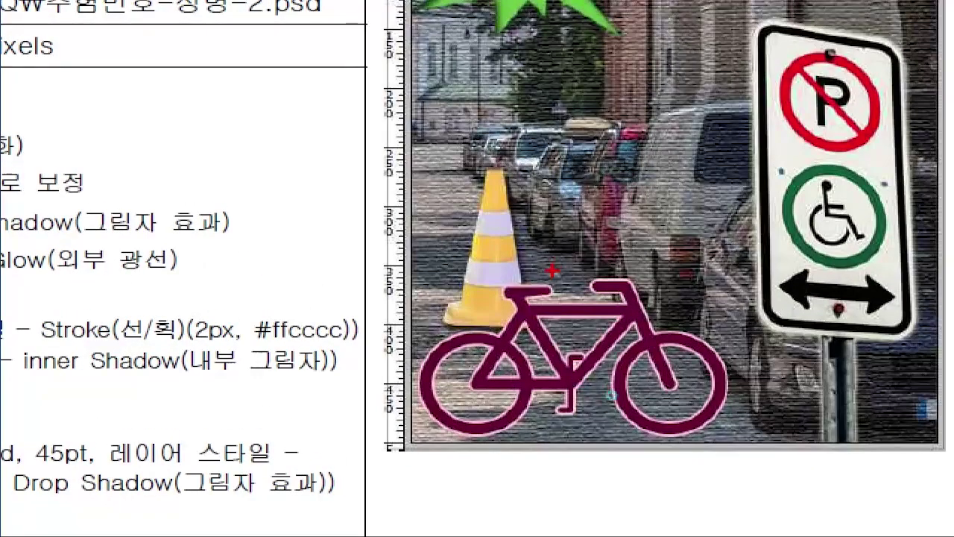
# Mark the traffic cone on the sample poster in the task sheet
pyautogui.moveTo(552, 270)
pyautogui.mouseDown()
pyautogui.moveTo(461, 348)
pyautogui.moveTo(415, 313)
pyautogui.moveTo(497, 134)
pyautogui.moveTo(580, 232)
pyautogui.moveTo(545, 311)
pyautogui.mouseUp()
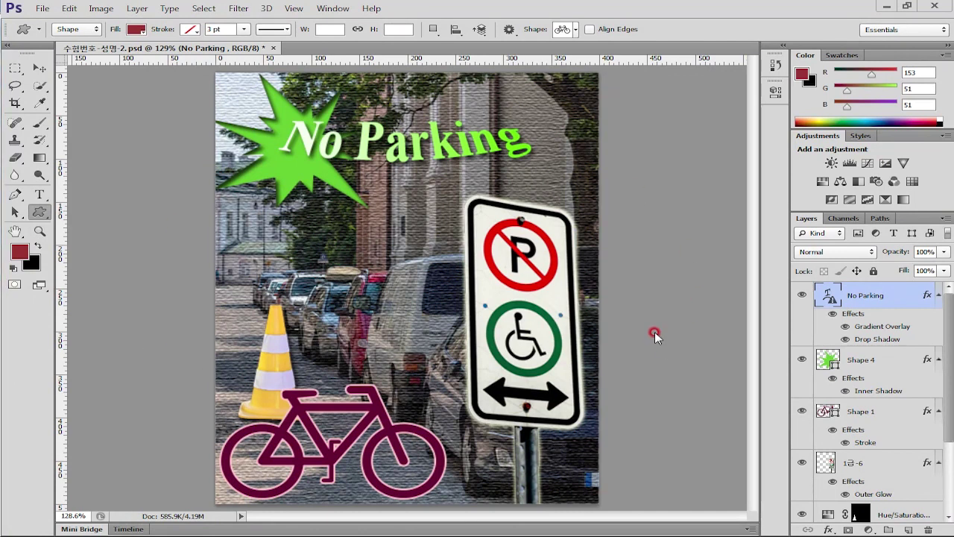
# Create a new 400 × 500 pixel document named with the candidate's number and name
pyautogui.click(43, 8)
pyautogui.click(63, 22)
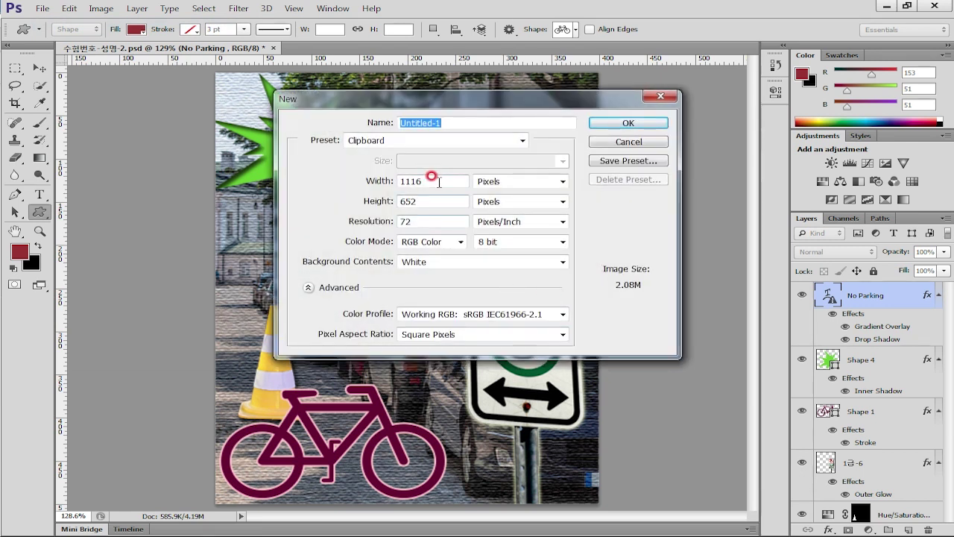
pyautogui.doubleClick(436, 181)
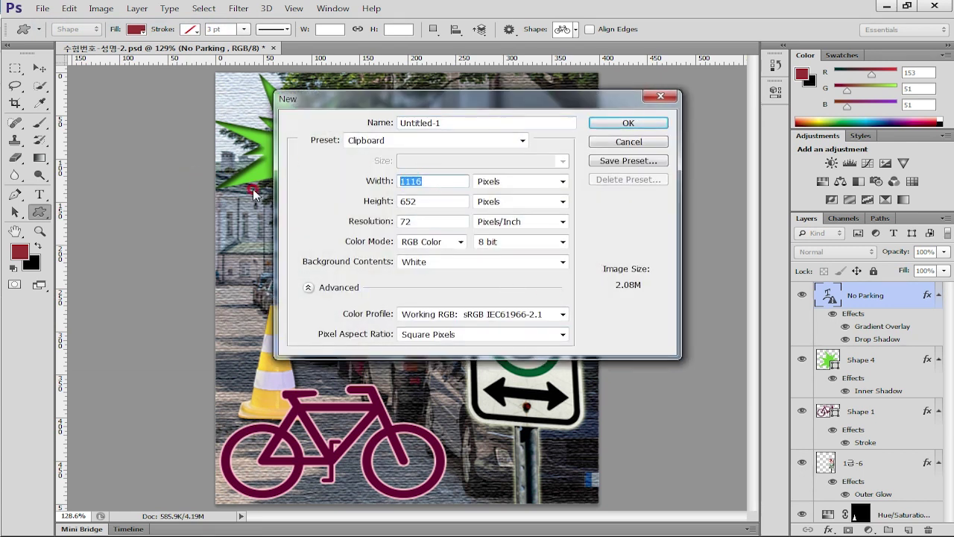
pyautogui.write('400')
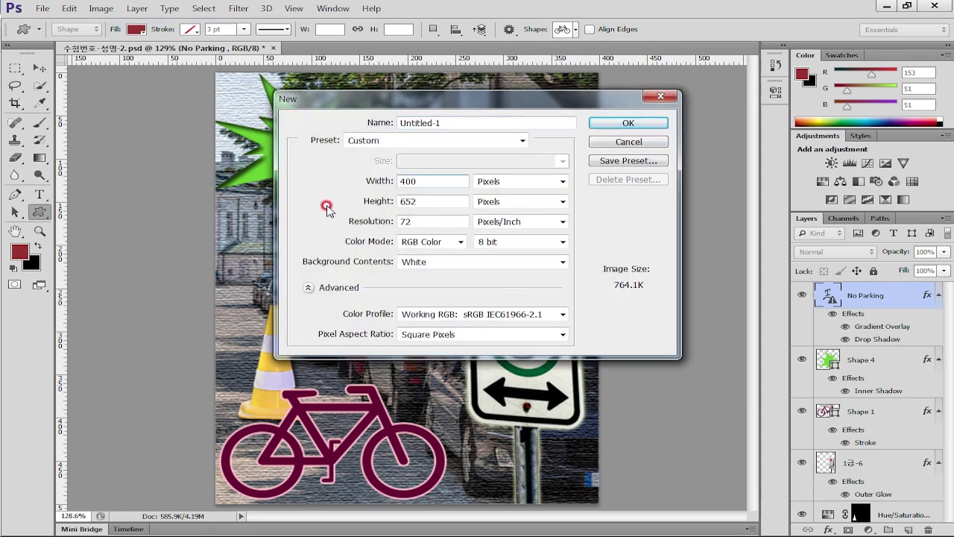
pyautogui.doubleClick(429, 200)
pyautogui.write('500')
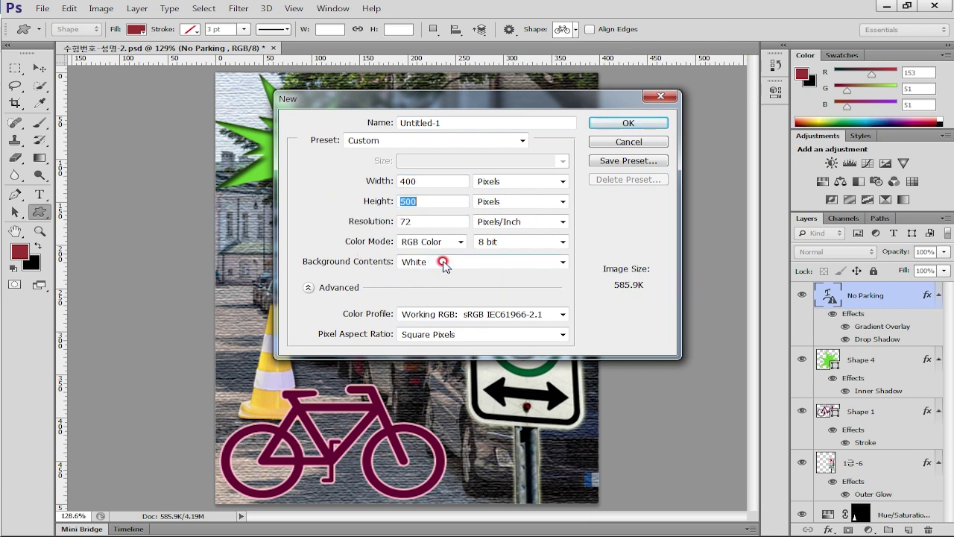
pyautogui.click(455, 122)
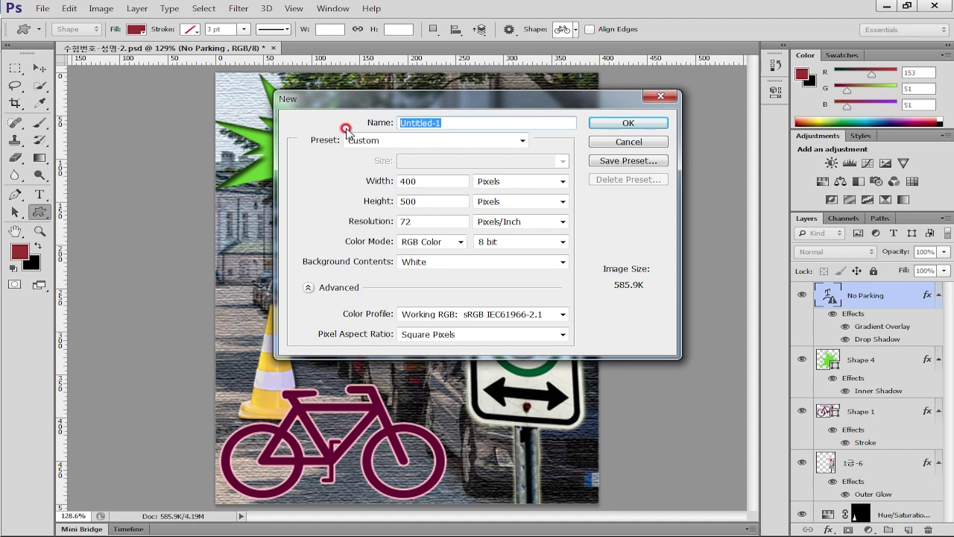
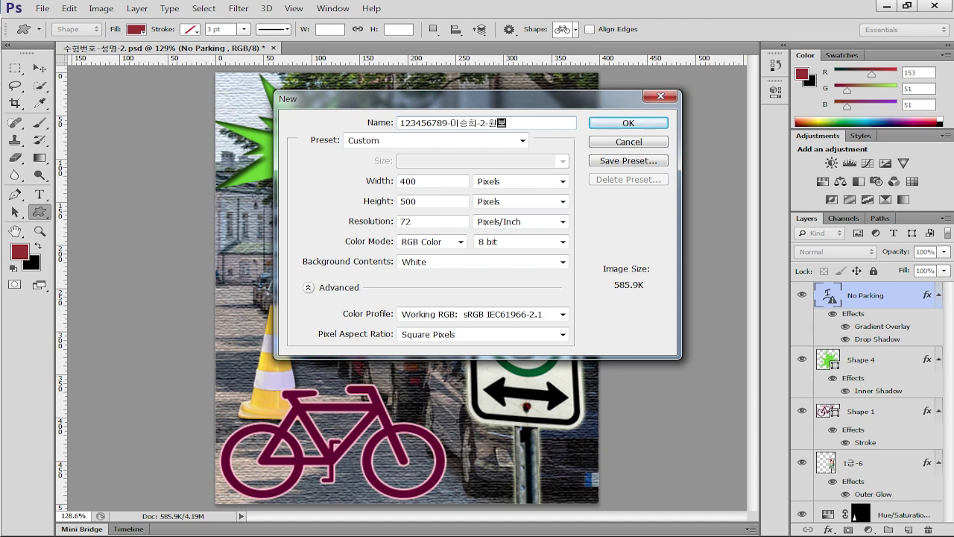
pyautogui.press('Return')
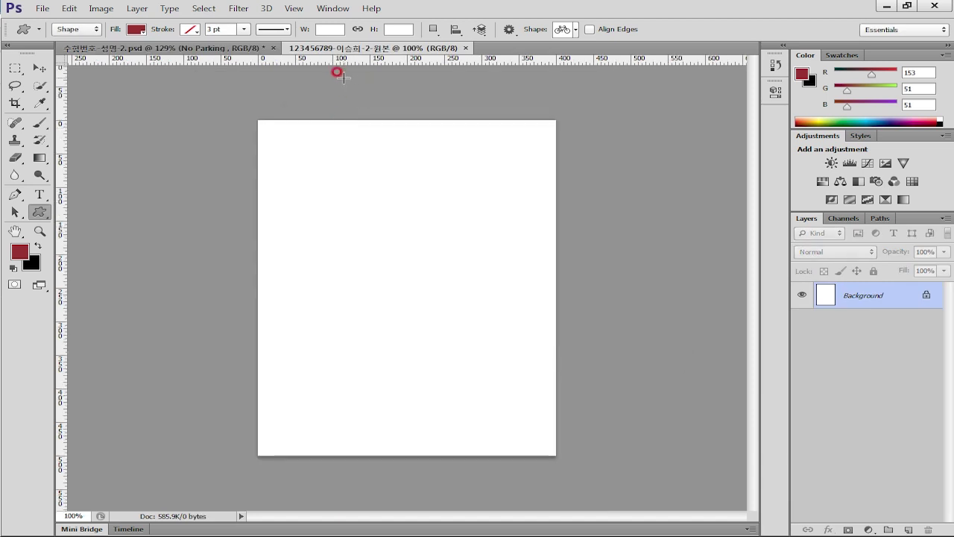
# Save the blank document as a PSD in the 작업 folder and fit the canvas on screen
pyautogui.click(41, 8)
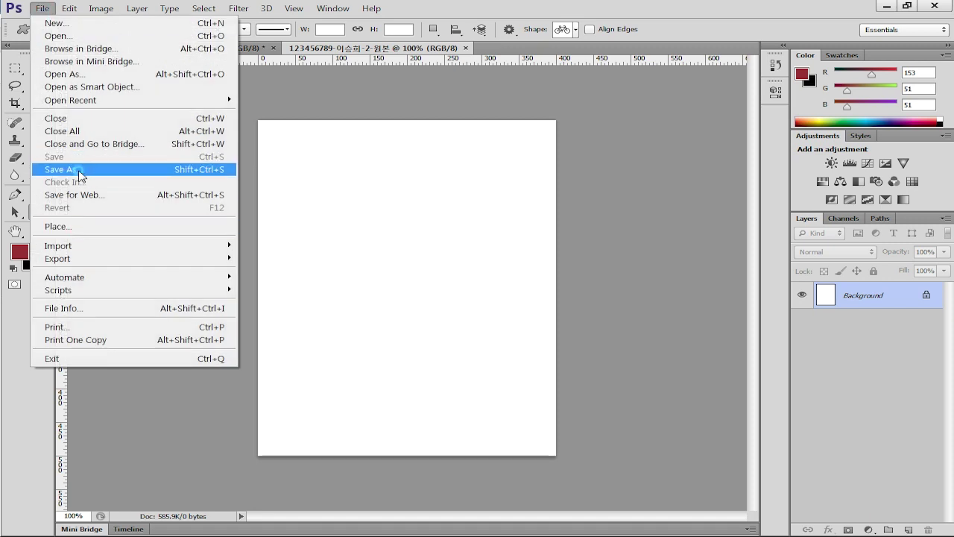
pyautogui.click(75, 164)
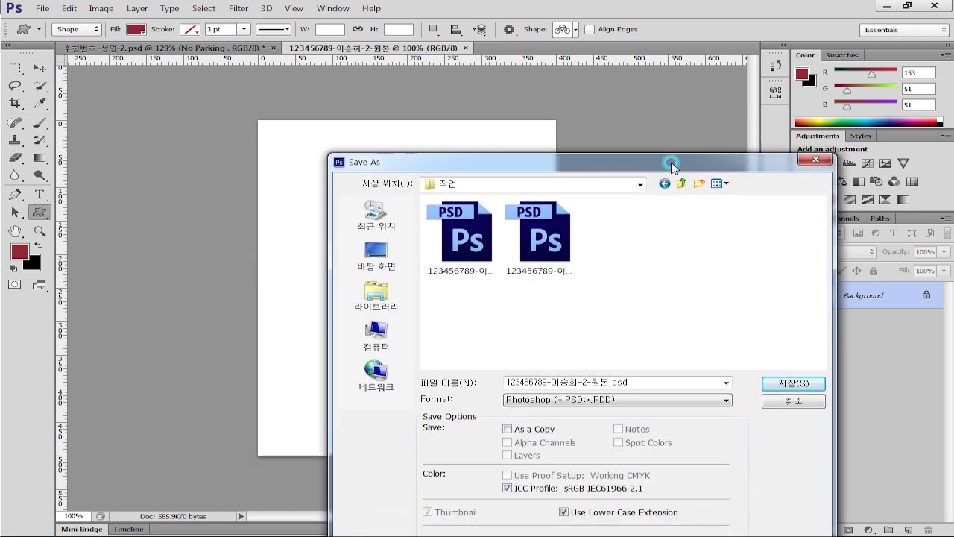
pyautogui.click(694, 353)
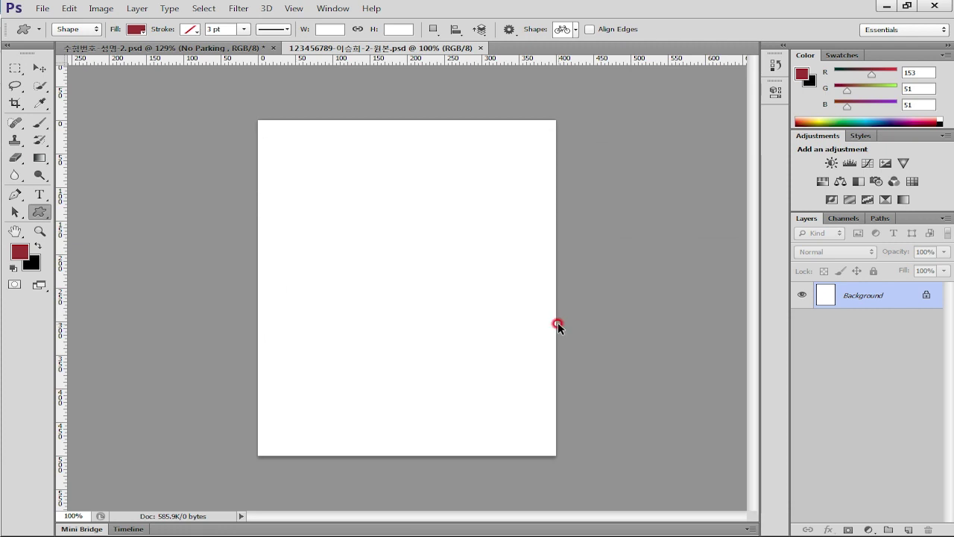
pyautogui.hotkey('ctrl', '0')
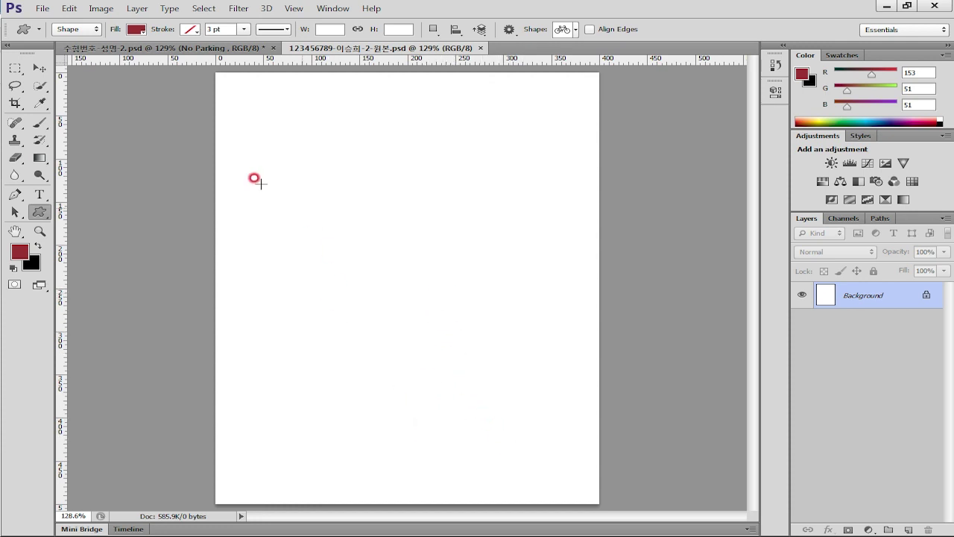
# Set the grid preferences to a red gridline every 100 pixels with 1 subdivision
pyautogui.click(69, 9)
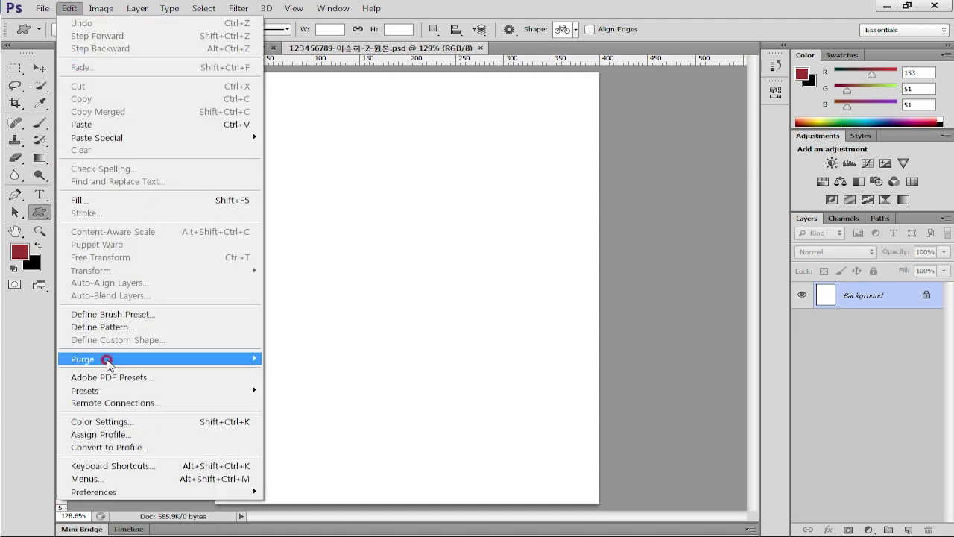
pyautogui.moveTo(114, 492)
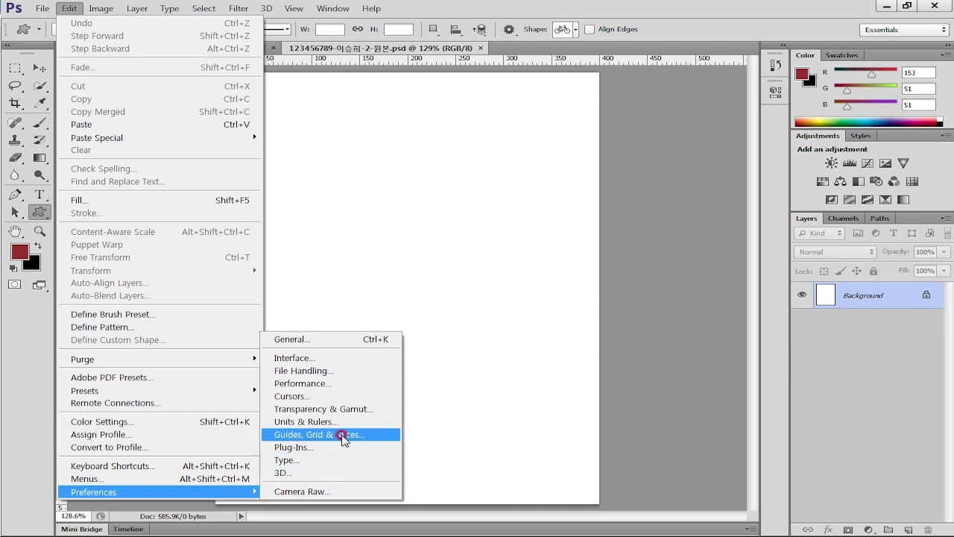
pyautogui.click(341, 434)
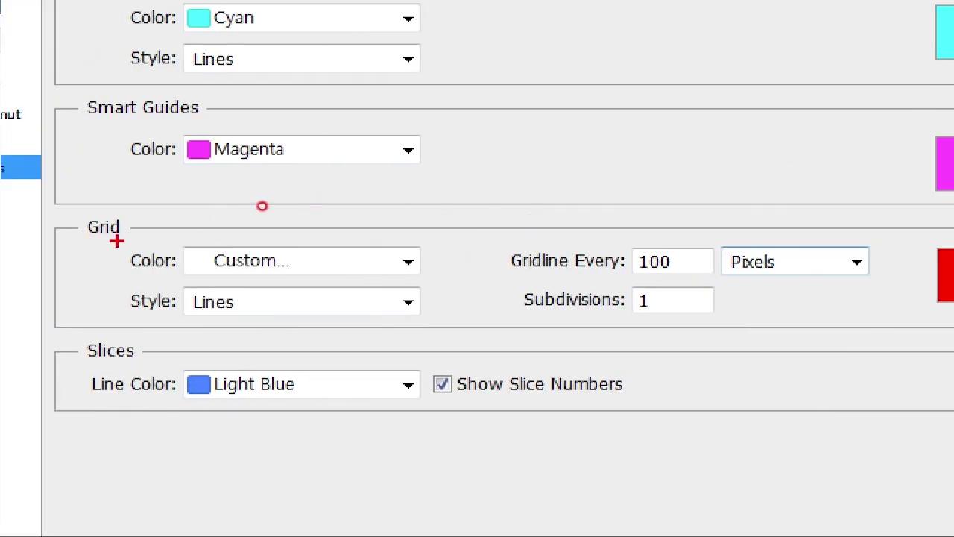
pyautogui.moveTo(263, 205); pyautogui.dragTo(272, 200)
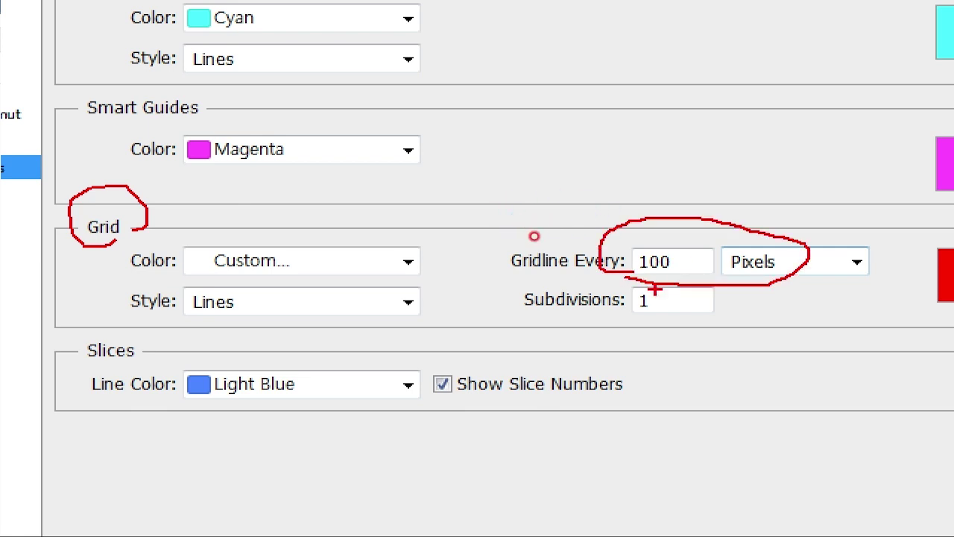
pyautogui.moveTo(624, 319)
pyautogui.mouseDown()
pyautogui.moveTo(632, 289)
pyautogui.moveTo(673, 316)
pyautogui.mouseUp()
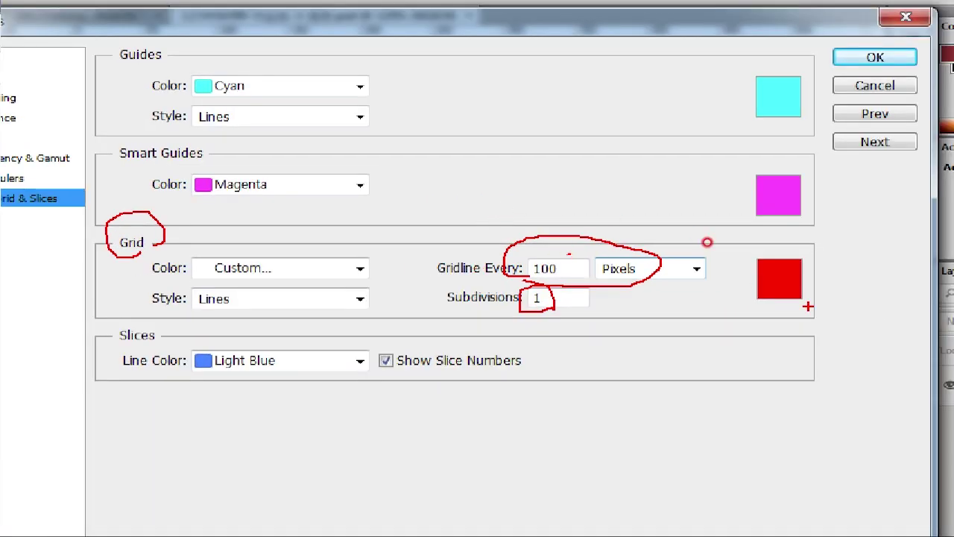
pyautogui.moveTo(914, 331); pyautogui.dragTo(925, 319)
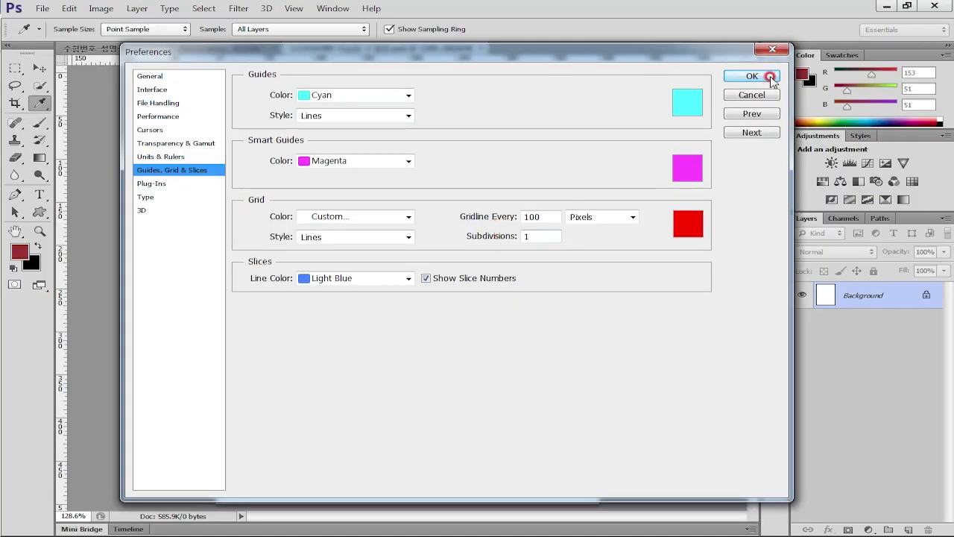
pyautogui.click(875, 57)
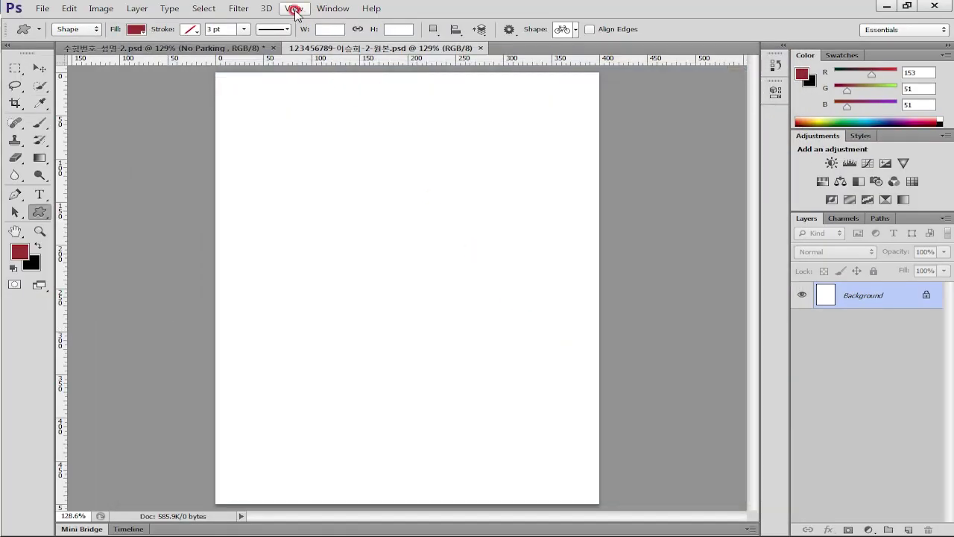
# Show the grid over the canvas and return to the task PDF
pyautogui.click(295, 9)
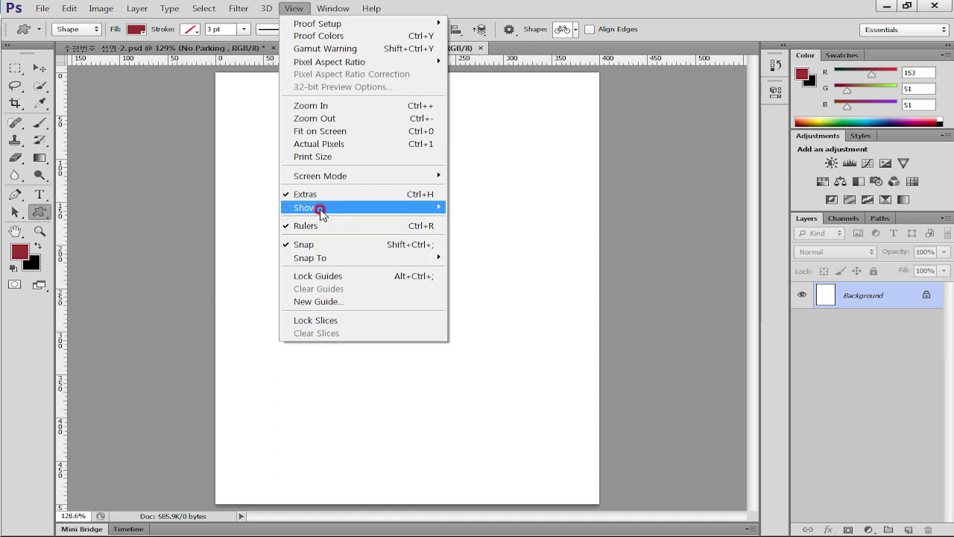
pyautogui.moveTo(444, 212)
pyautogui.click(480, 246)
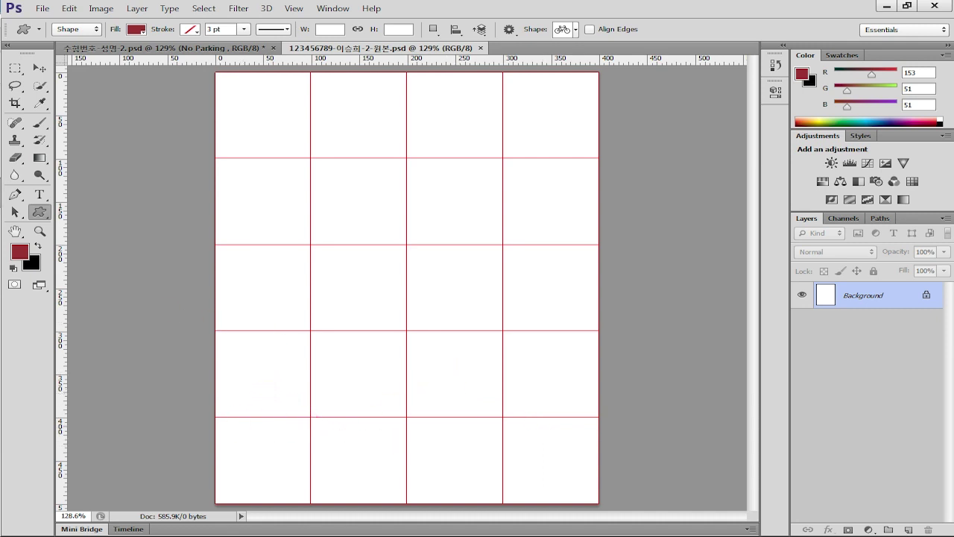
pyautogui.hotkey('alt', 'Tab')
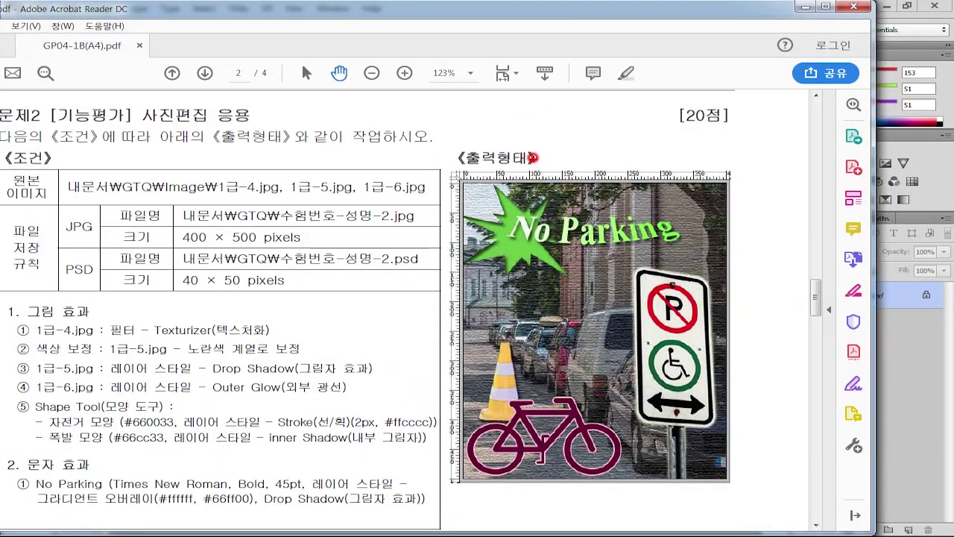
# Trace three vertical and four horizontal grid lines over the sample, then clear them
pyautogui.moveTo(531, 152); pyautogui.dragTo(528, 497)
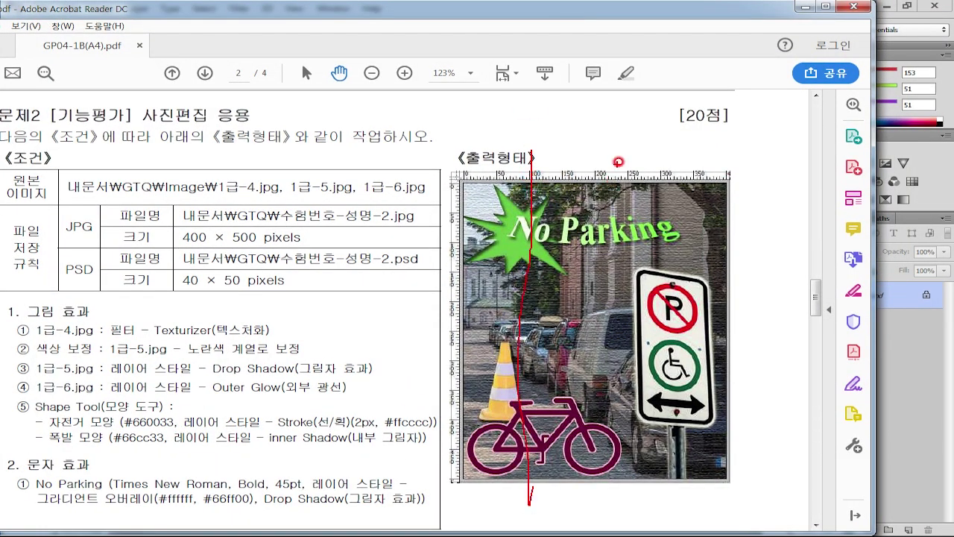
pyautogui.moveTo(601, 172)
pyautogui.mouseDown()
pyautogui.moveTo(591, 498)
pyautogui.moveTo(596, 486)
pyautogui.mouseUp()
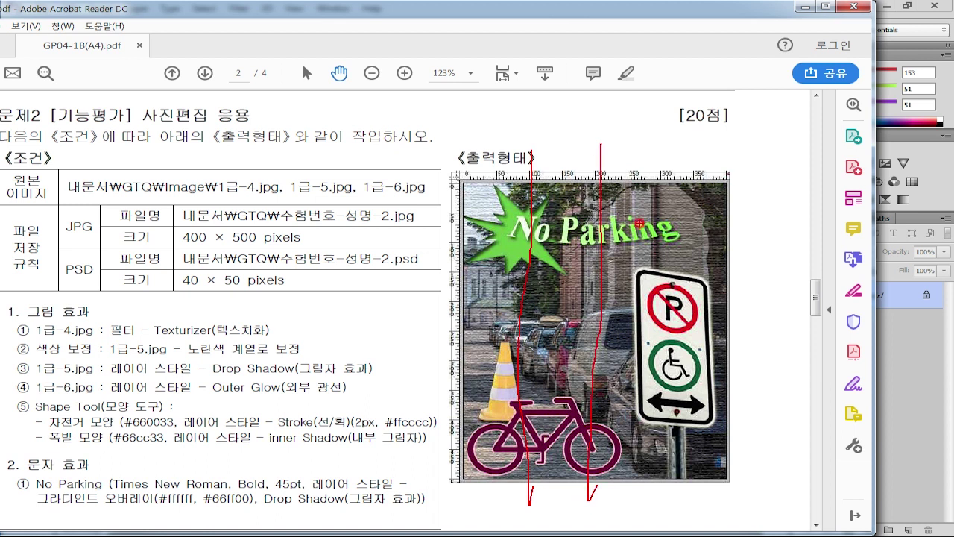
pyautogui.moveTo(665, 144)
pyautogui.mouseDown()
pyautogui.moveTo(667, 425)
pyautogui.moveTo(671, 533)
pyautogui.mouseUp()
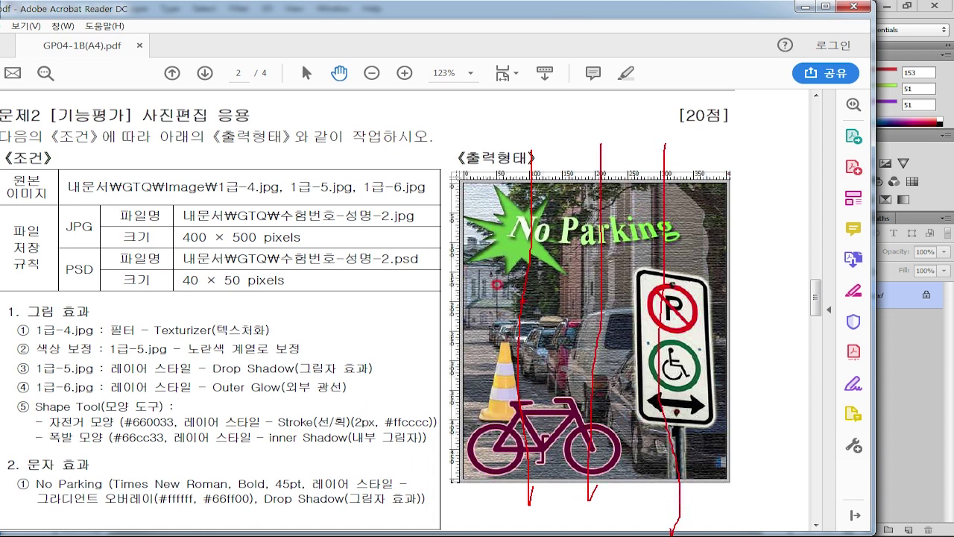
pyautogui.moveTo(436, 239); pyautogui.dragTo(759, 235)
pyautogui.moveTo(429, 295); pyautogui.dragTo(759, 294)
pyautogui.moveTo(432, 364); pyautogui.dragTo(685, 362)
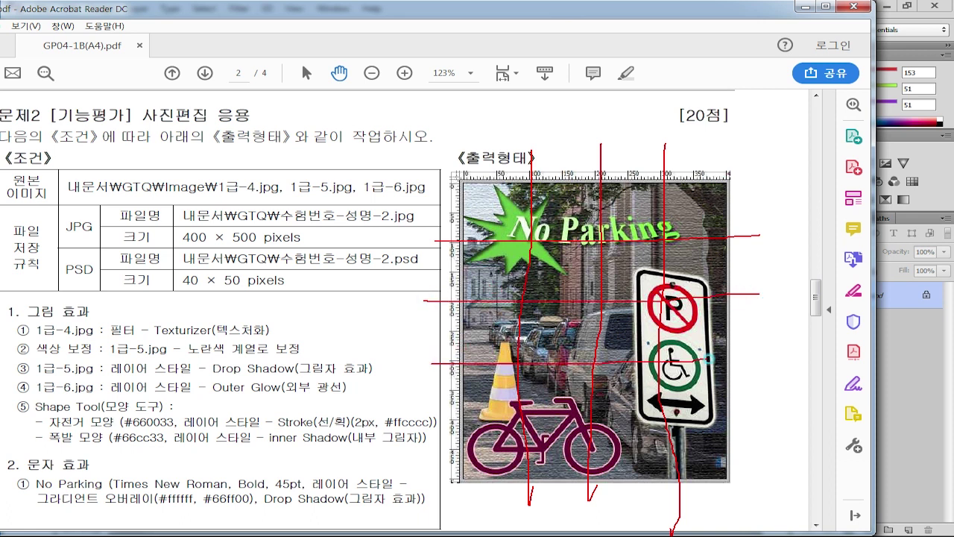
pyautogui.moveTo(434, 421); pyautogui.dragTo(772, 420)
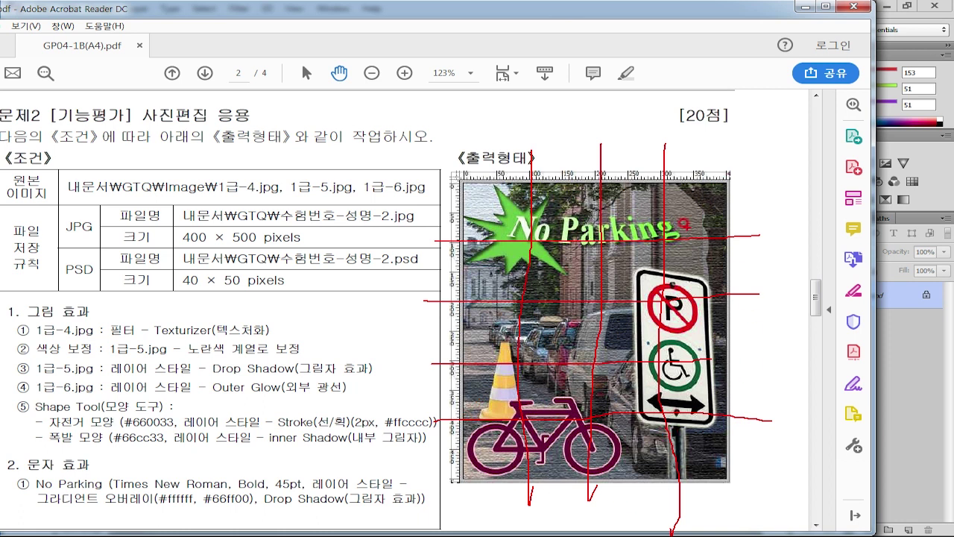
pyautogui.press('Escape')
pyautogui.hotkey('alt', 'Tab')
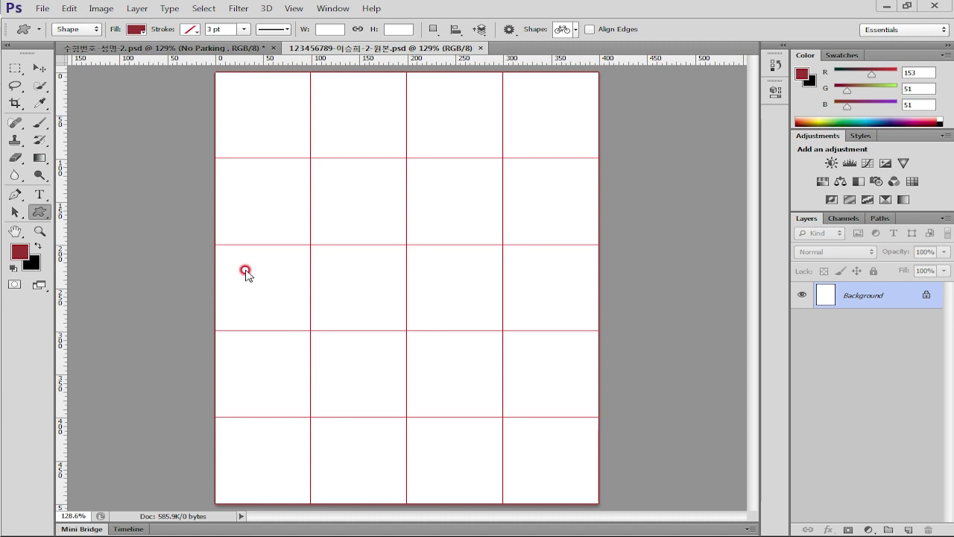
# Open 1급-4.jpg from the 소스파일 folder and paste the whole street photo into the poster
pyautogui.click(159, 289)
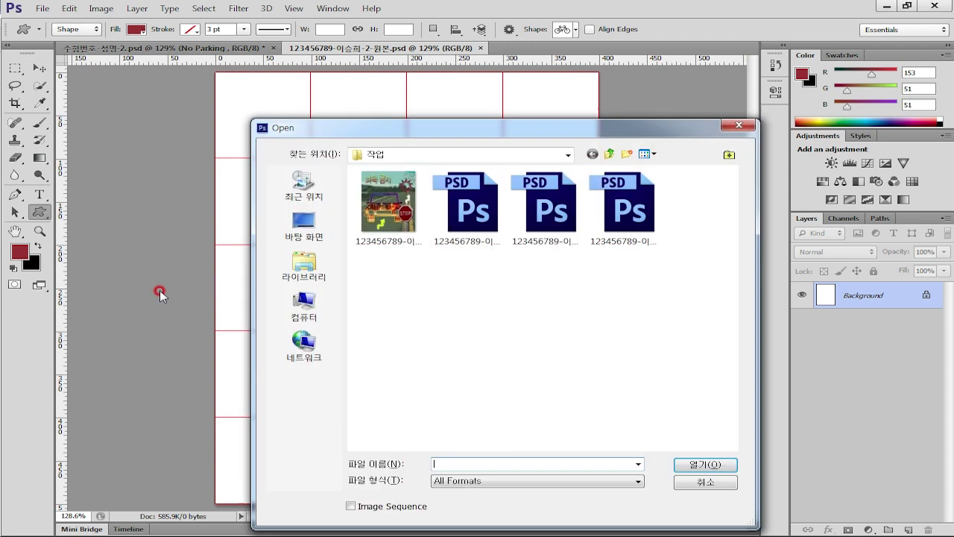
pyautogui.click(609, 154)
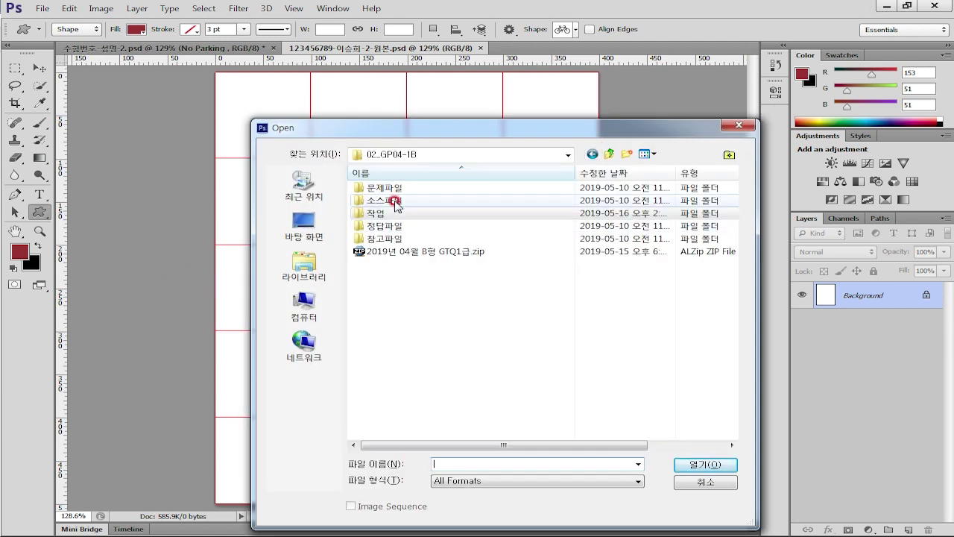
pyautogui.doubleClick(363, 203)
pyautogui.doubleClick(625, 204)
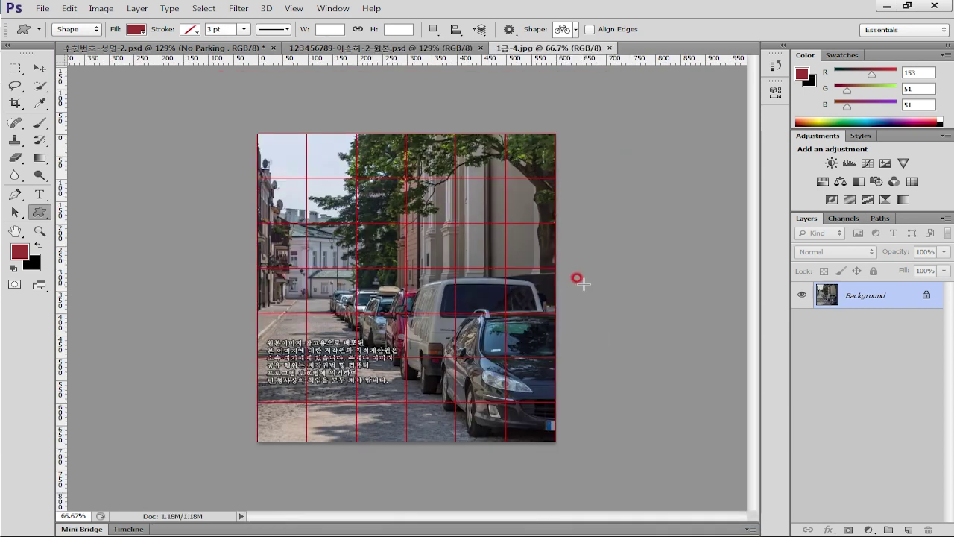
pyautogui.hotkey('ctrl', 'a')
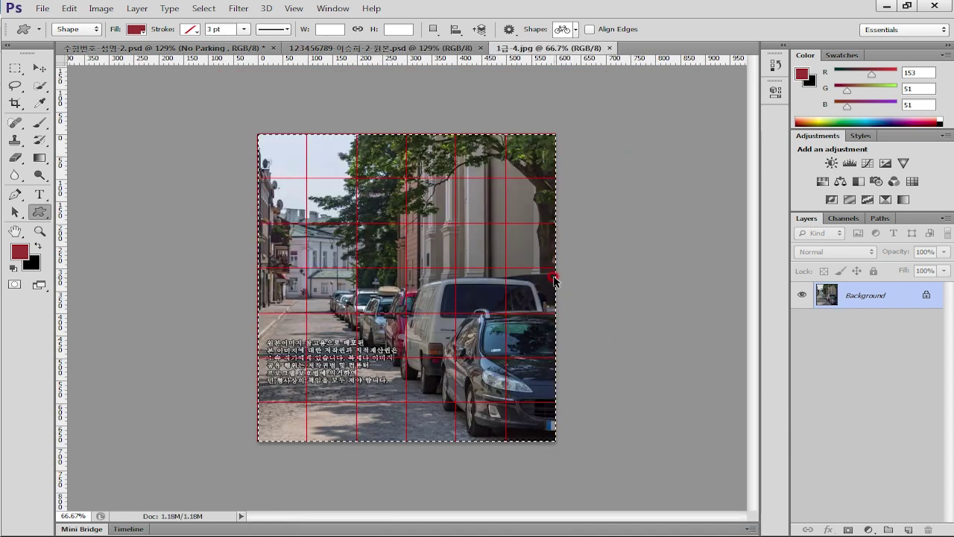
pyautogui.click(338, 49)
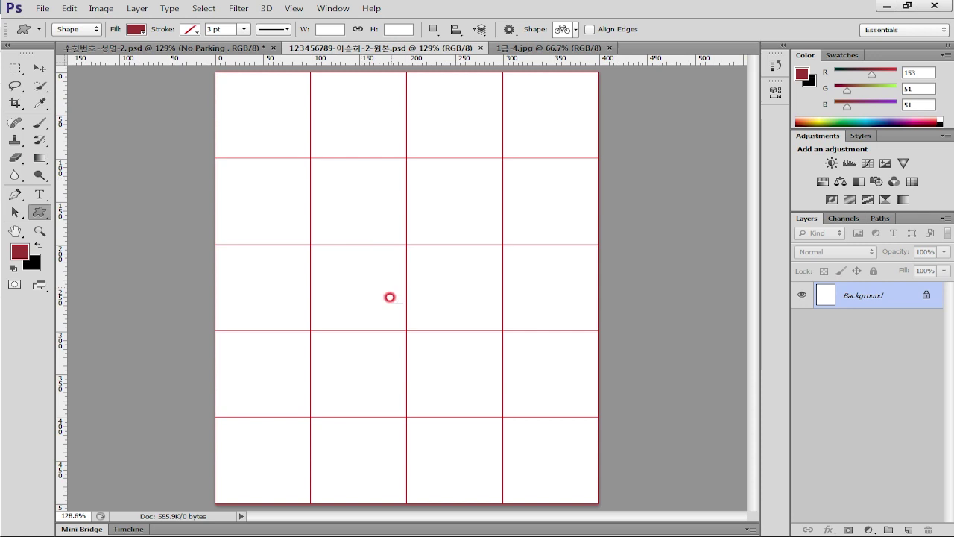
pyautogui.hotkey('ctrl', 'v')
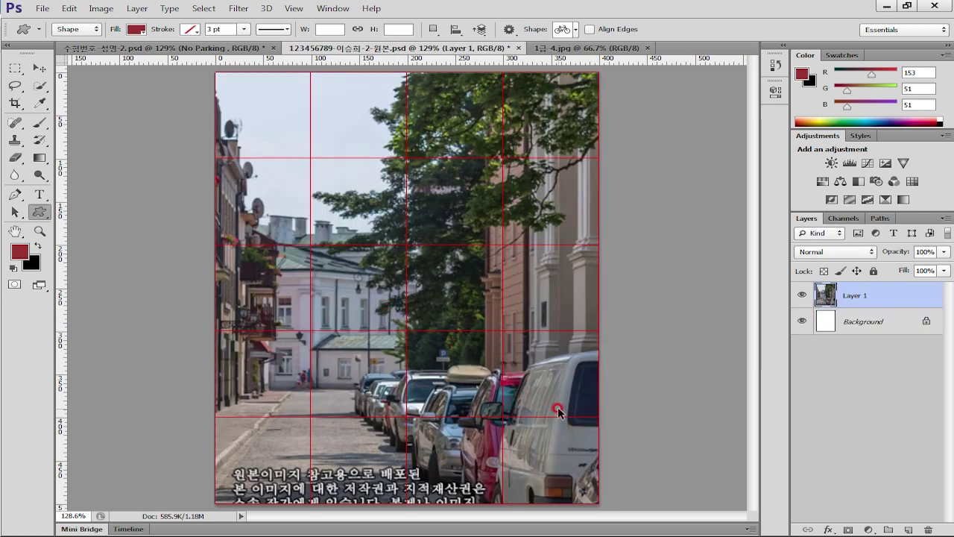
# Scale the pasted street photo down to about 73.7% to fit the page
pyautogui.hotkey('ctrl', 't')
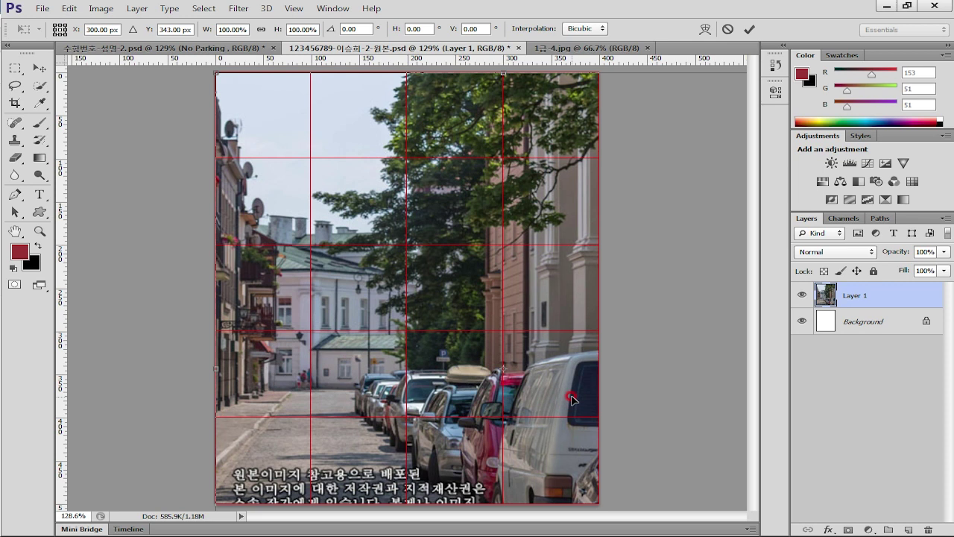
pyautogui.hotkey('ctrl', '-')
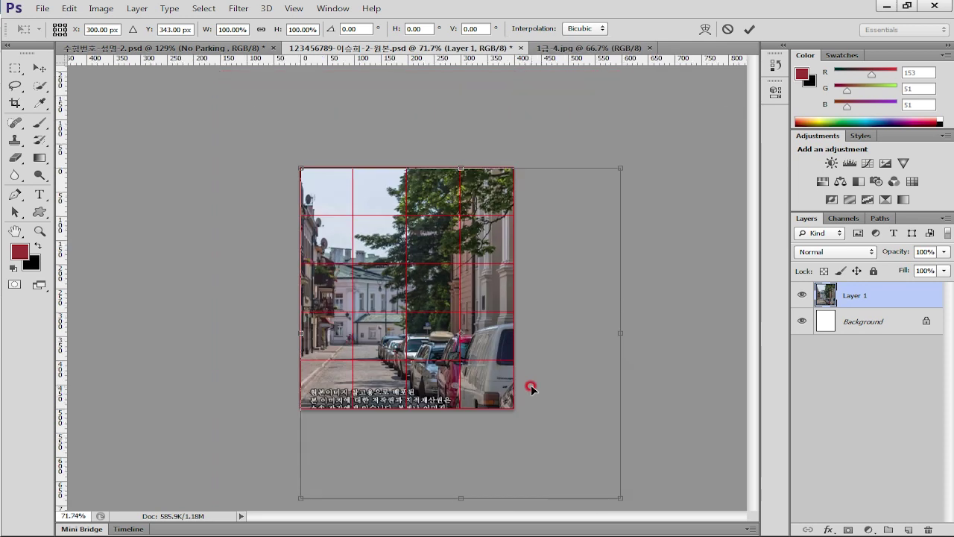
pyautogui.moveTo(612, 494); pyautogui.dragTo(532, 406)
pyautogui.press('Return')
pyautogui.press('u')
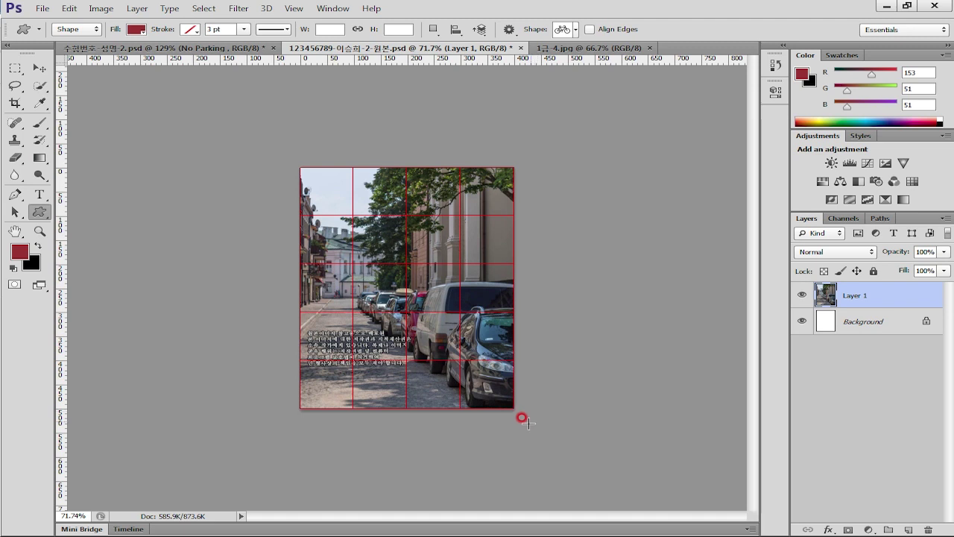
pyautogui.scroll(3, 528, 426)
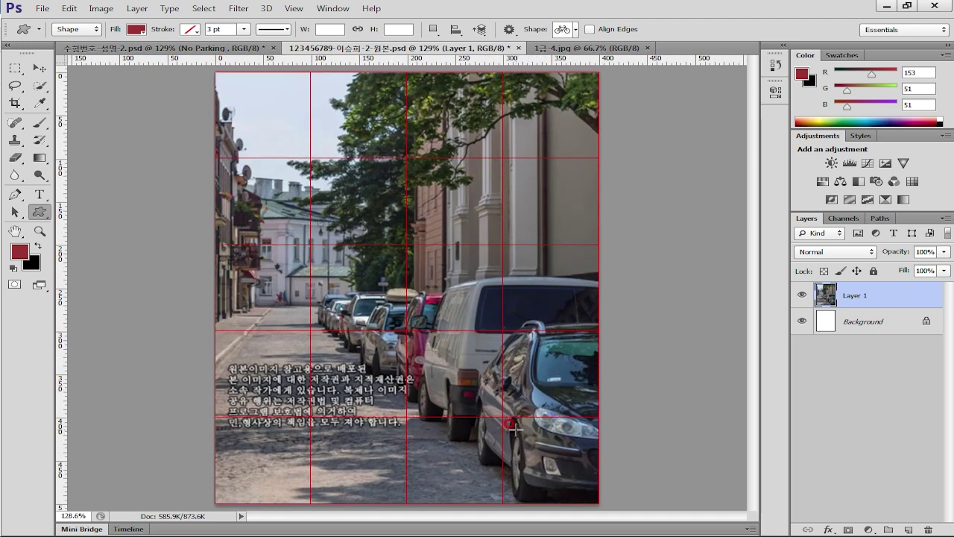
# Apply Filter Gallery's Texturizer with Canvas texture, 100% scaling and relief 4 to the street photo
pyautogui.click(238, 8)
pyautogui.click(250, 60)
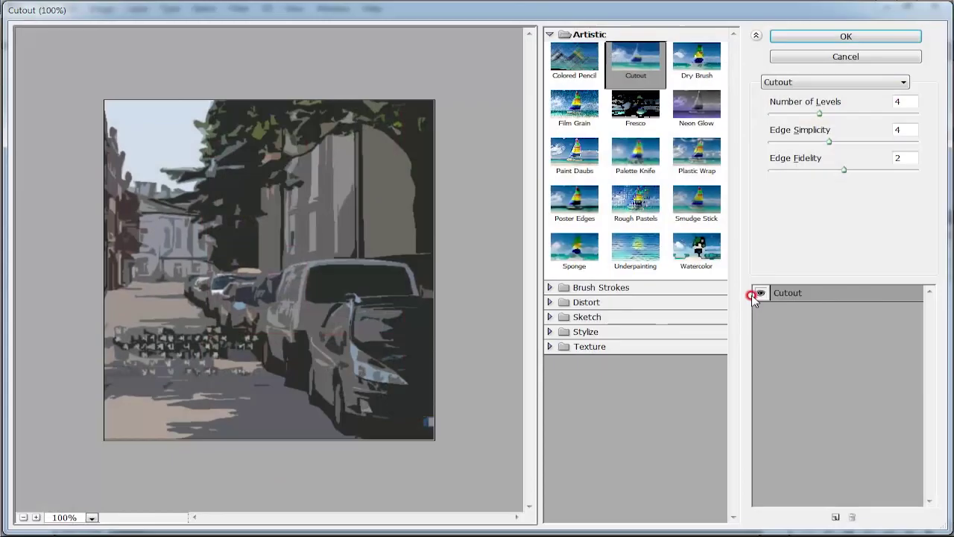
pyautogui.click(809, 83)
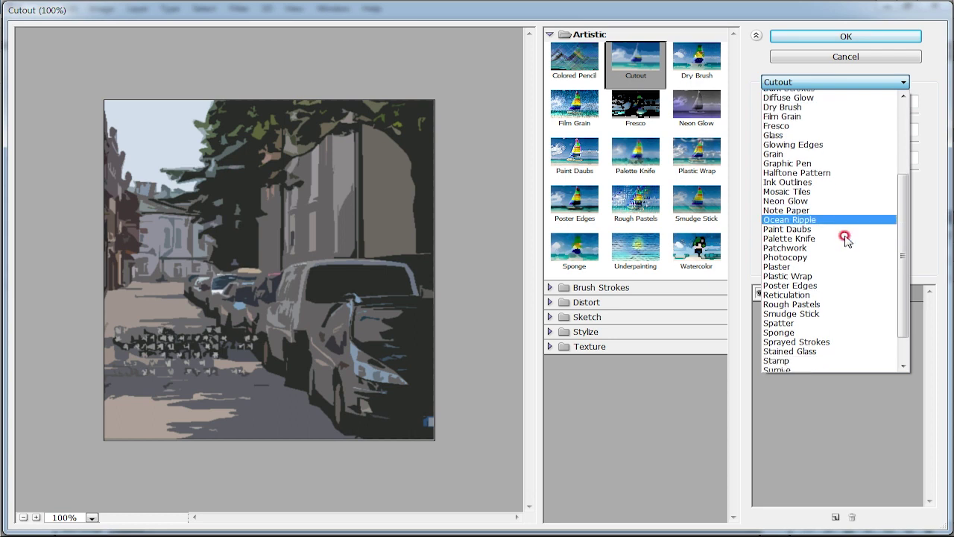
pyautogui.scroll(-2, 794, 369)
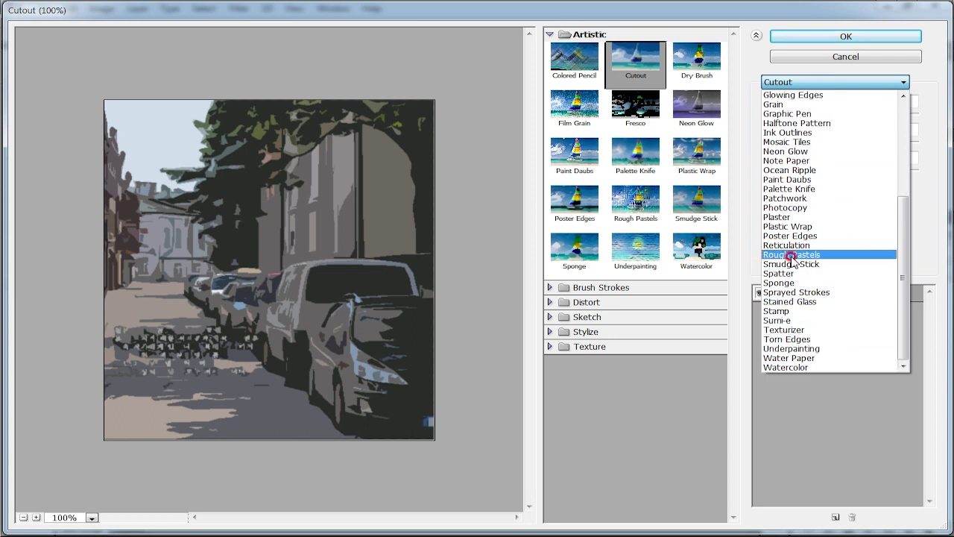
pyautogui.click(791, 330)
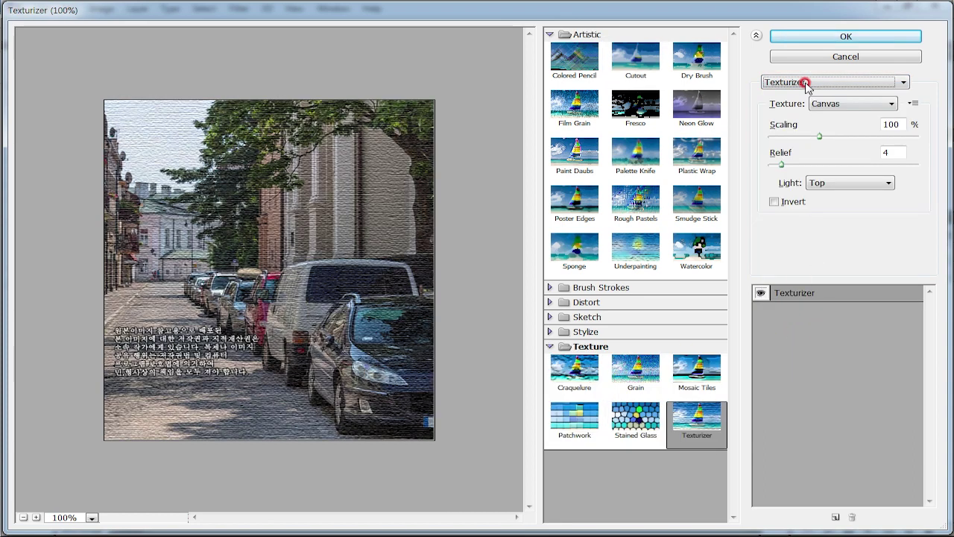
pyautogui.click(819, 38)
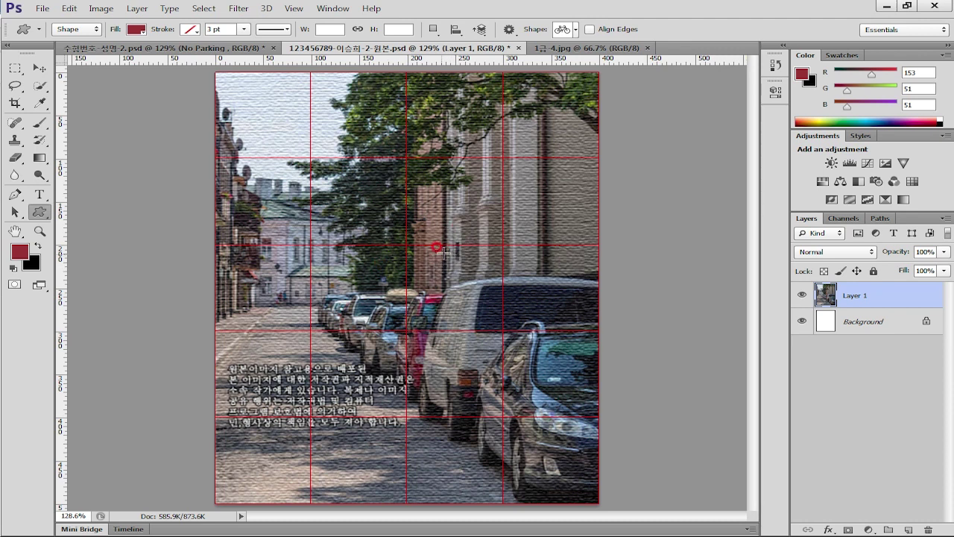
# Open 1급-5.jpg, fit it on screen and hide the grid
pyautogui.hotkey('ctrl', 'o')
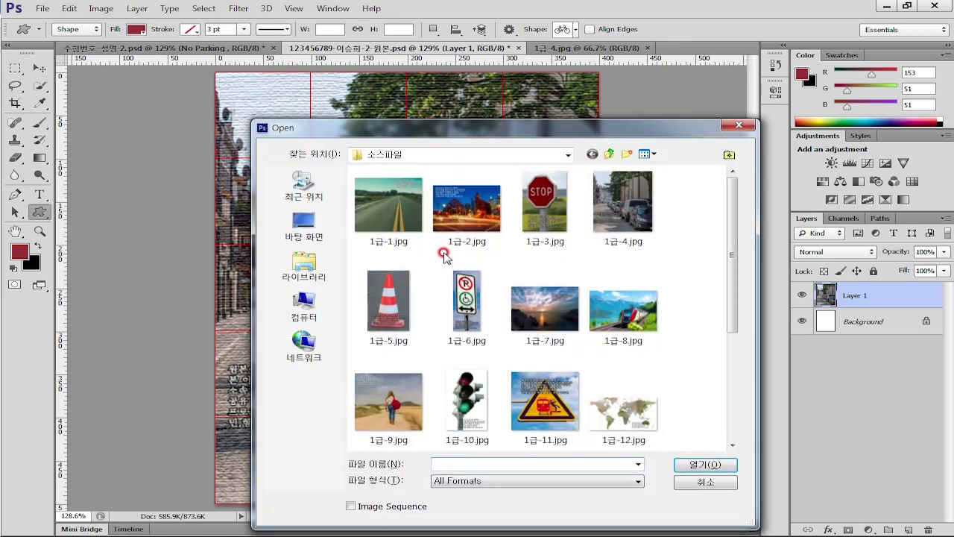
pyautogui.doubleClick(380, 311)
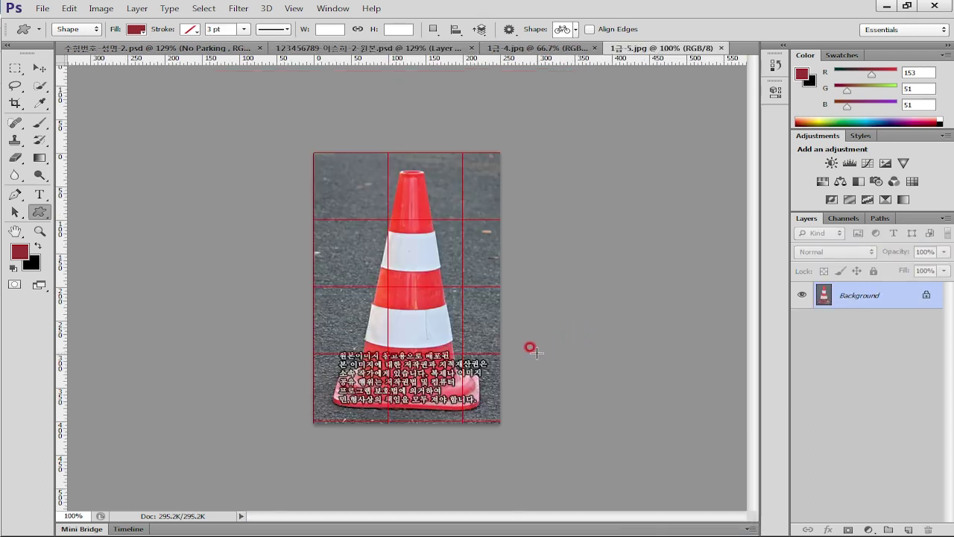
pyautogui.hotkey('ctrl', '0')
pyautogui.hotkey('ctrl', "'")
# Quick-select the cone's red and white bands up through its upper body
pyautogui.click(40, 85)
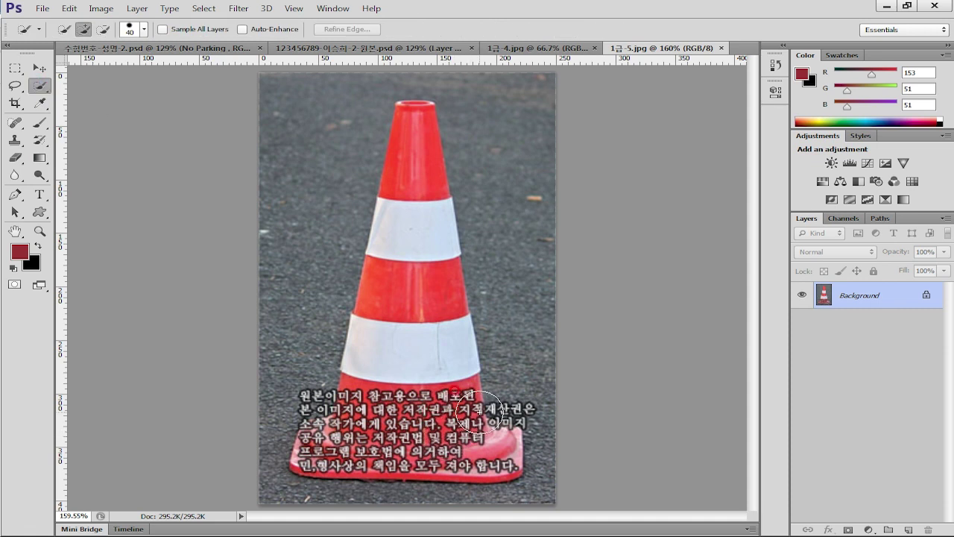
pyautogui.click(394, 340)
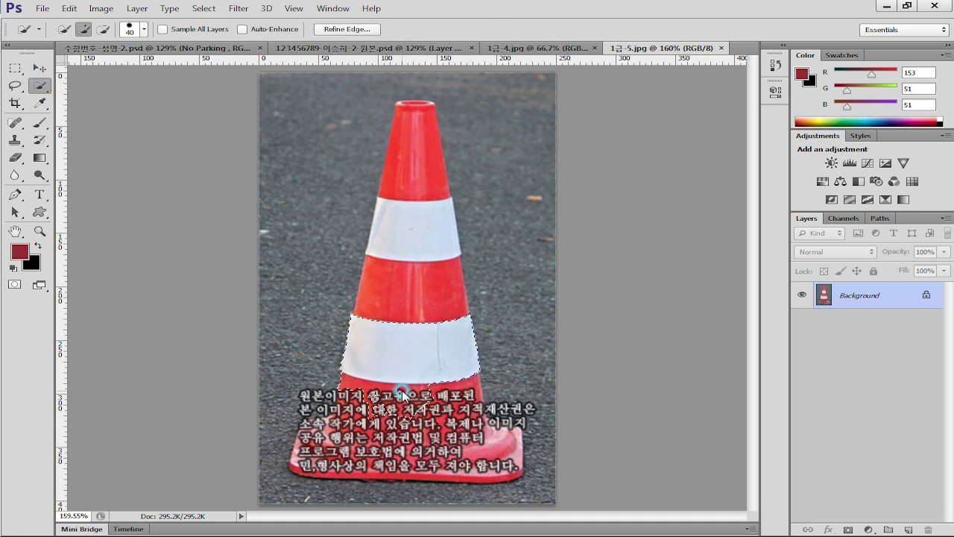
pyautogui.click(384, 283)
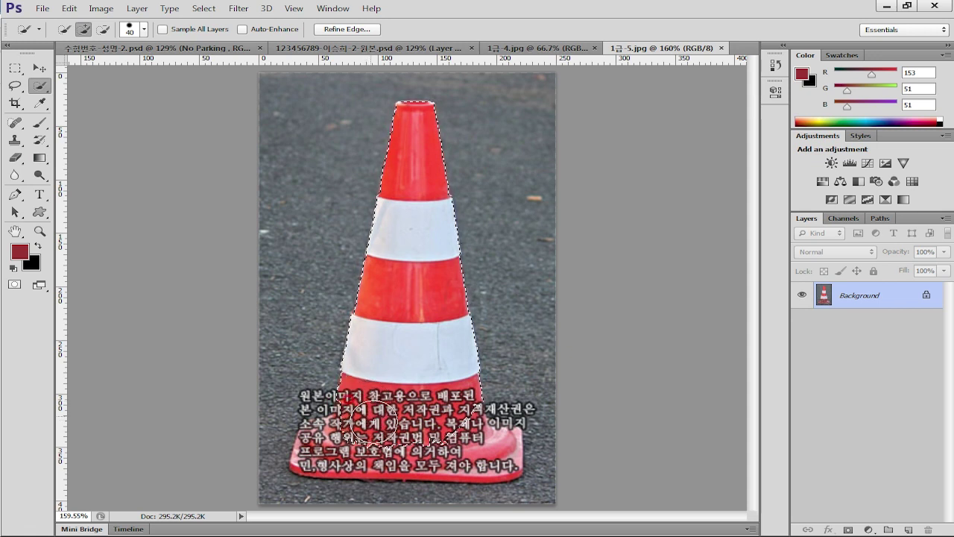
pyautogui.click(17, 86)
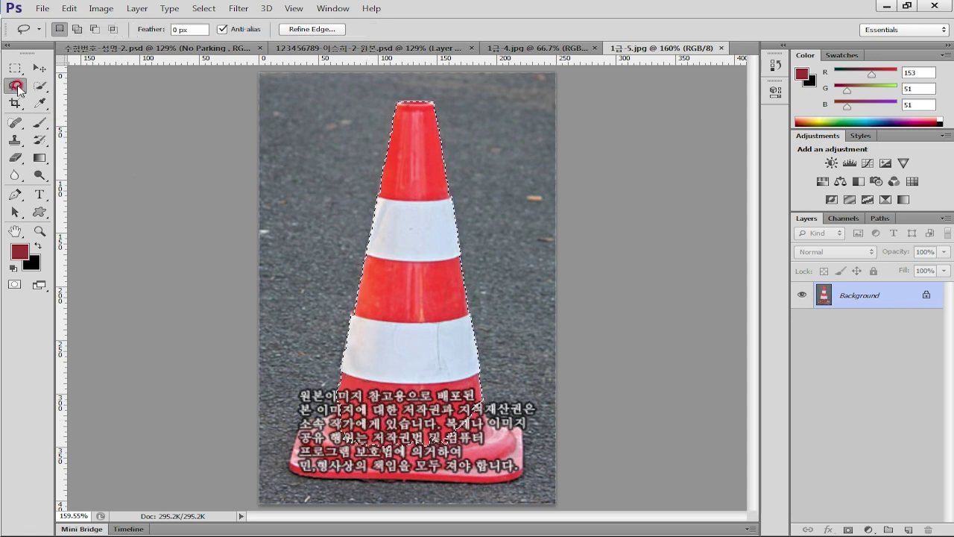
# Add the cone's base to the selection with the Magnetic Lasso, then go back to the poster
pyautogui.rightClick(17, 88)
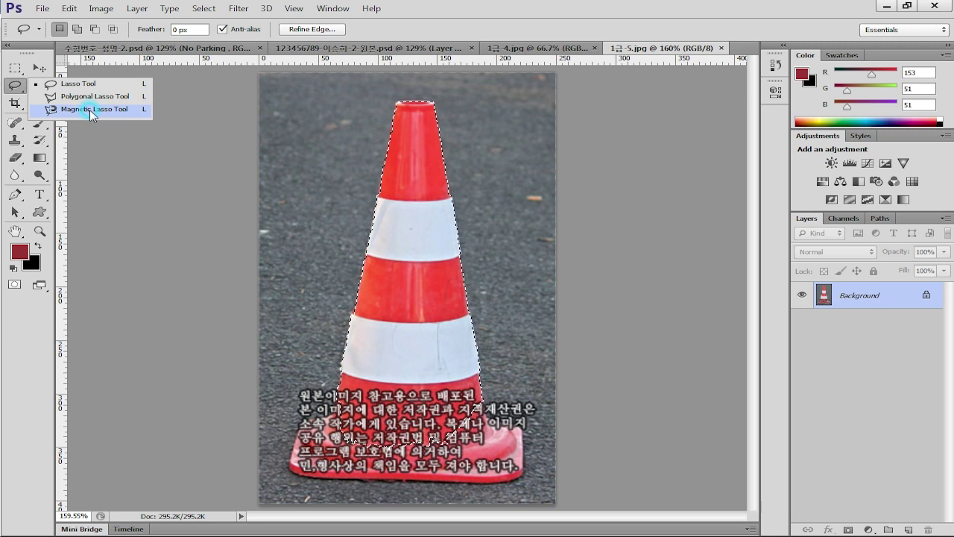
pyautogui.click(89, 109)
pyautogui.press('shift')
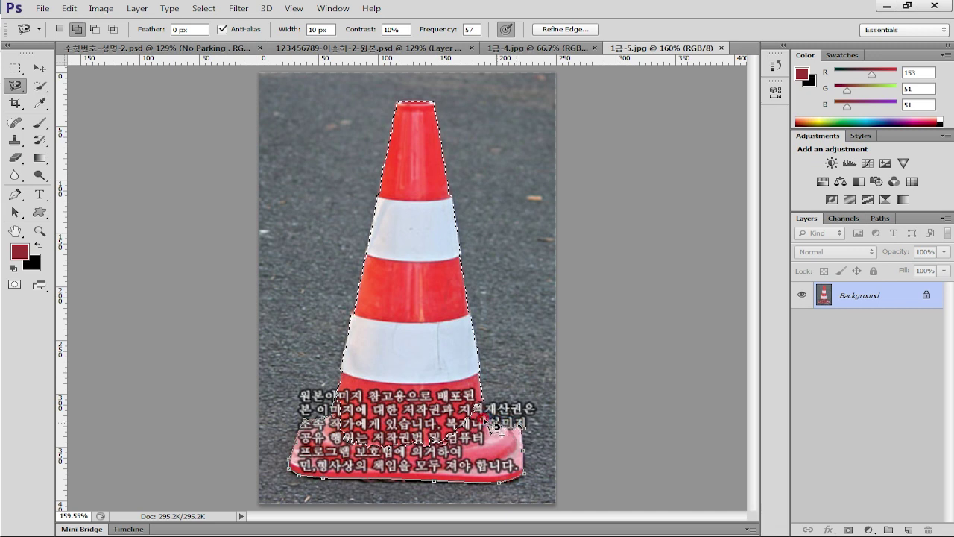
pyautogui.click(375, 397)
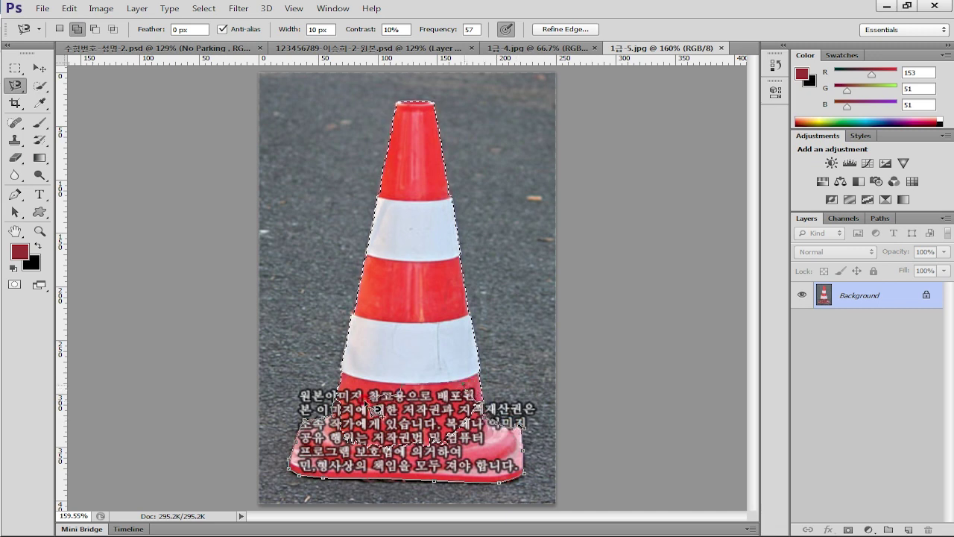
pyautogui.doubleClick(343, 408)
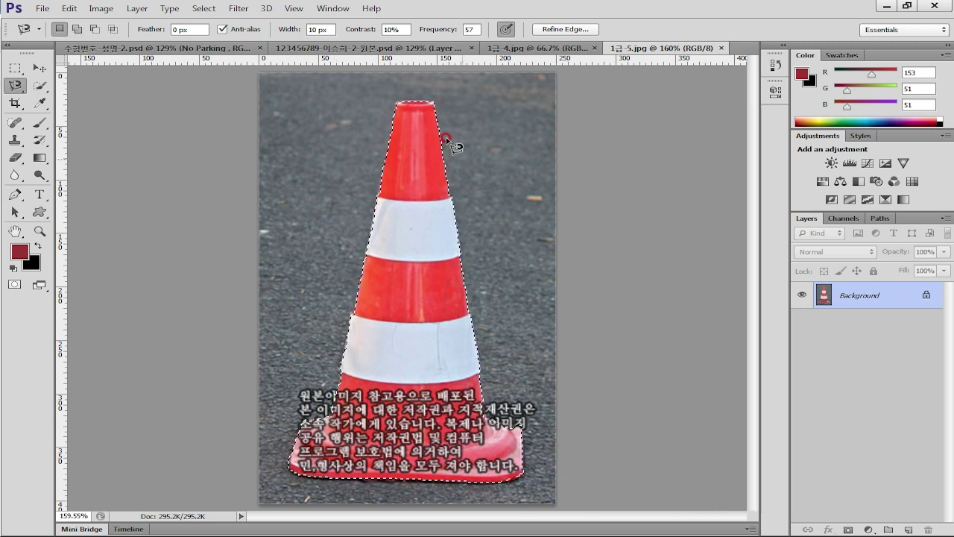
pyautogui.click(343, 48)
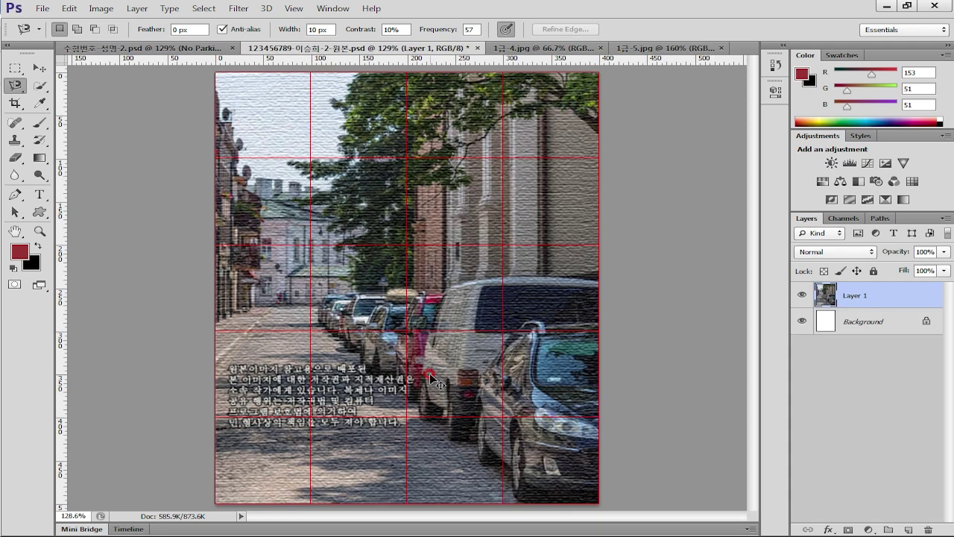
# Paste the cone as Layer 2, scale it to about 42% and place it on the road's left
pyautogui.hotkey('ctrl', 'v')
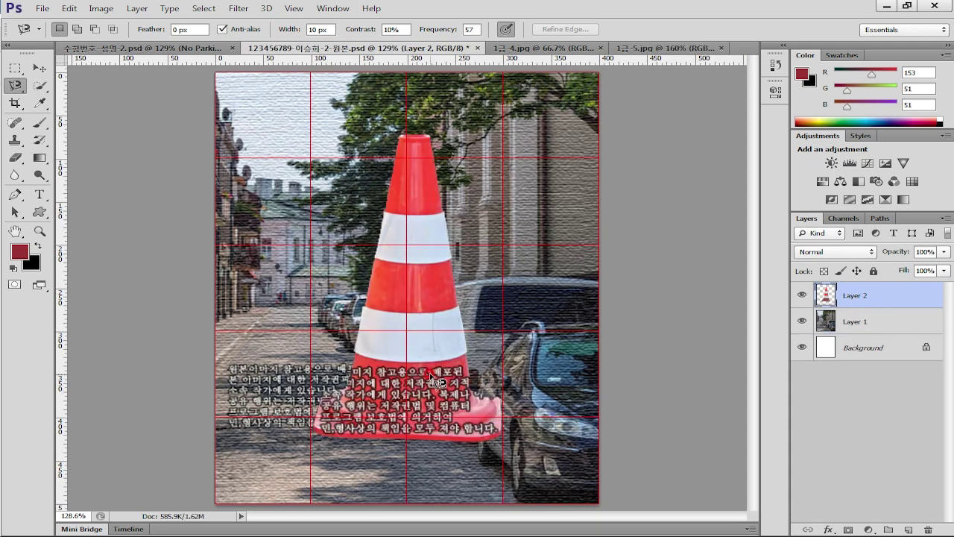
pyautogui.hotkey('ctrl', 't')
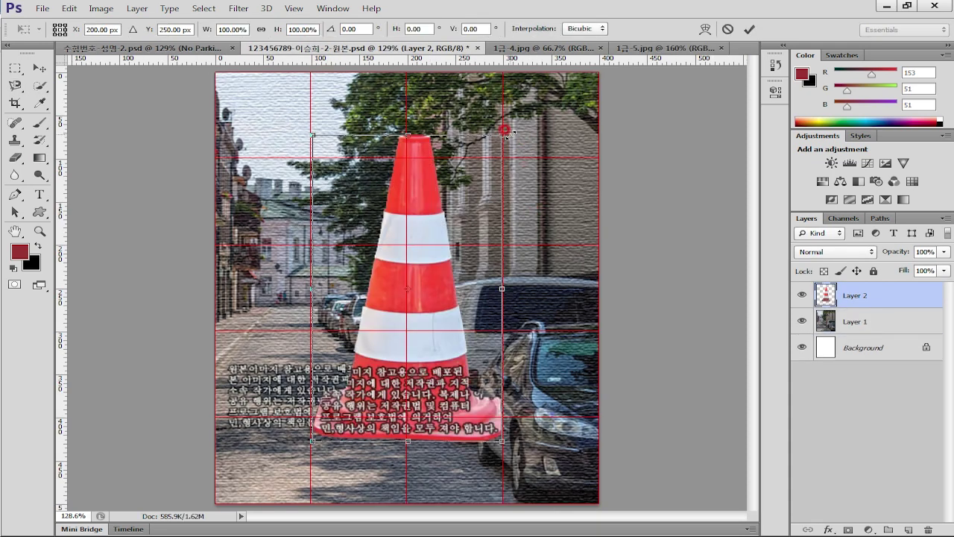
pyautogui.moveTo(502, 131); pyautogui.dragTo(379, 280)
pyautogui.moveTo(372, 387); pyautogui.dragTo(299, 378)
pyautogui.moveTo(329, 281); pyautogui.dragTo(312, 300)
pyautogui.press('Return')
pyautogui.press('l')
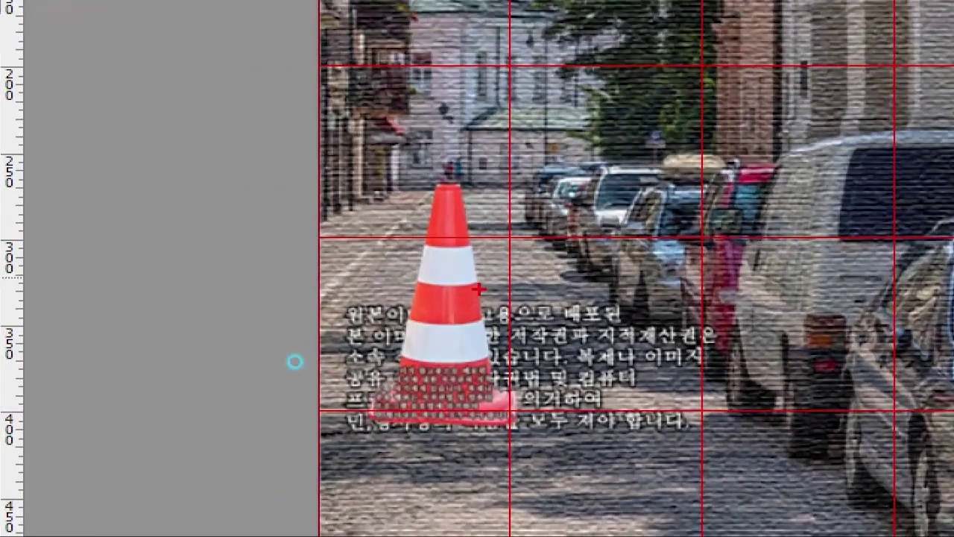
pyautogui.click(280, 384)
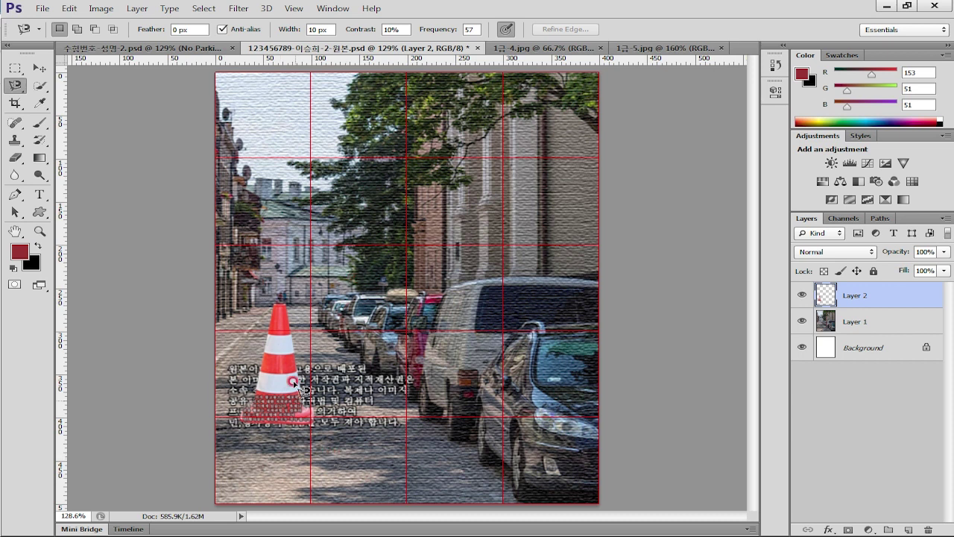
# Shift the cone's hue with Hue/Saturation so it turns yellow and lavender
pyautogui.click(101, 8)
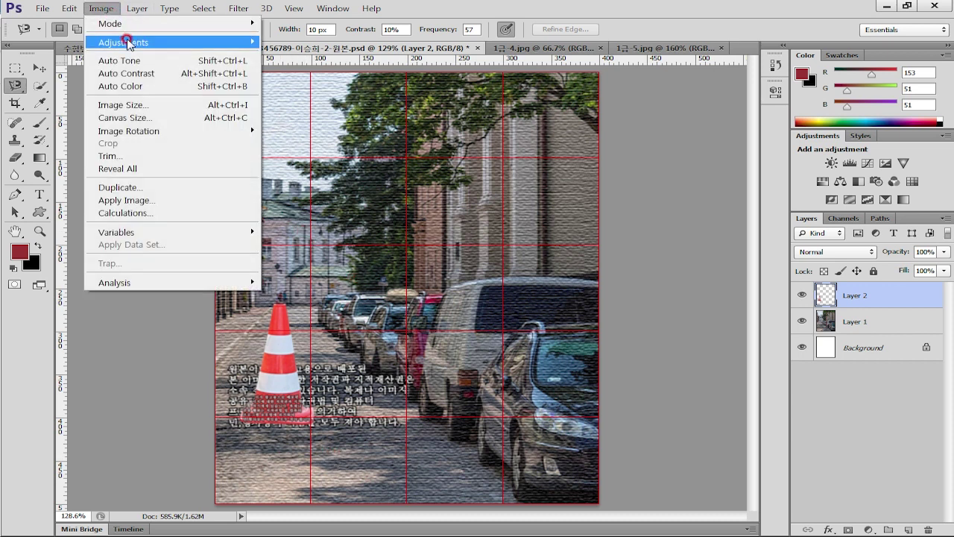
pyautogui.moveTo(127, 42)
pyautogui.click(345, 114)
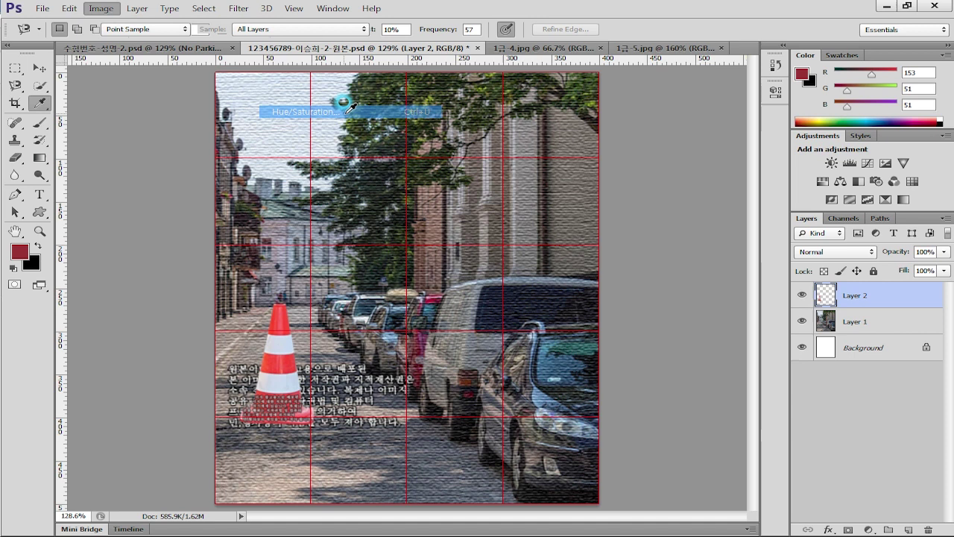
pyautogui.moveTo(748, 153); pyautogui.dragTo(583, 95)
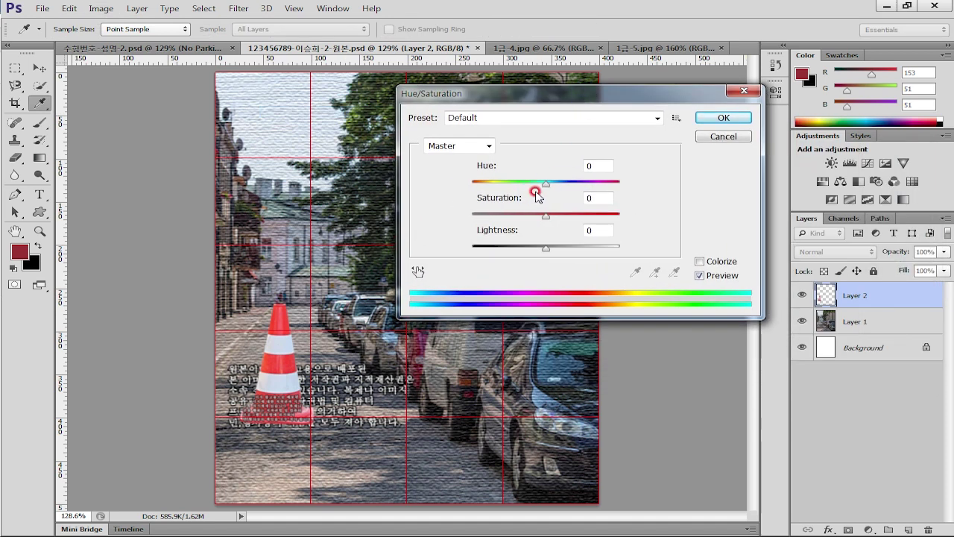
pyautogui.moveTo(545, 184); pyautogui.dragTo(579, 191)
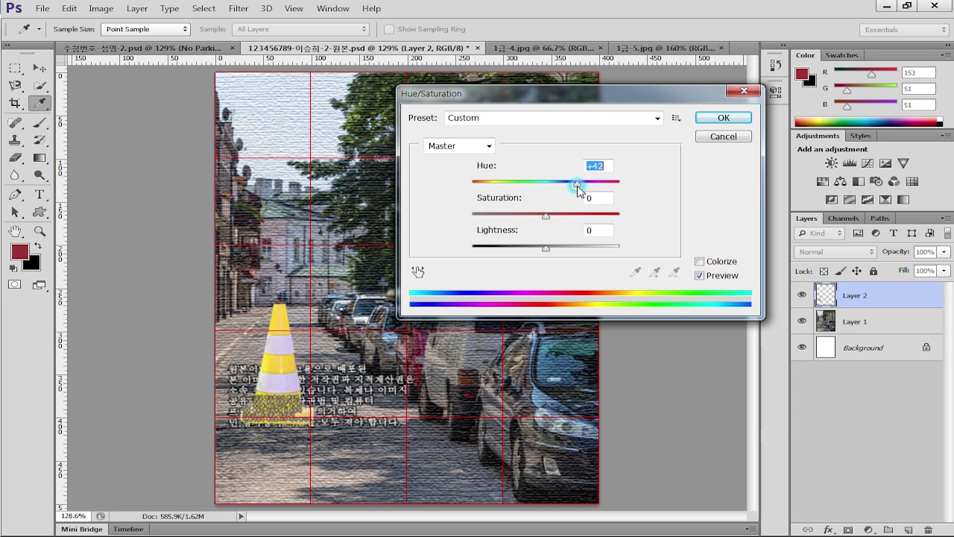
pyautogui.click(723, 118)
# Add a Drop Shadow layer effect to the cone on Layer 2
pyautogui.press('l')
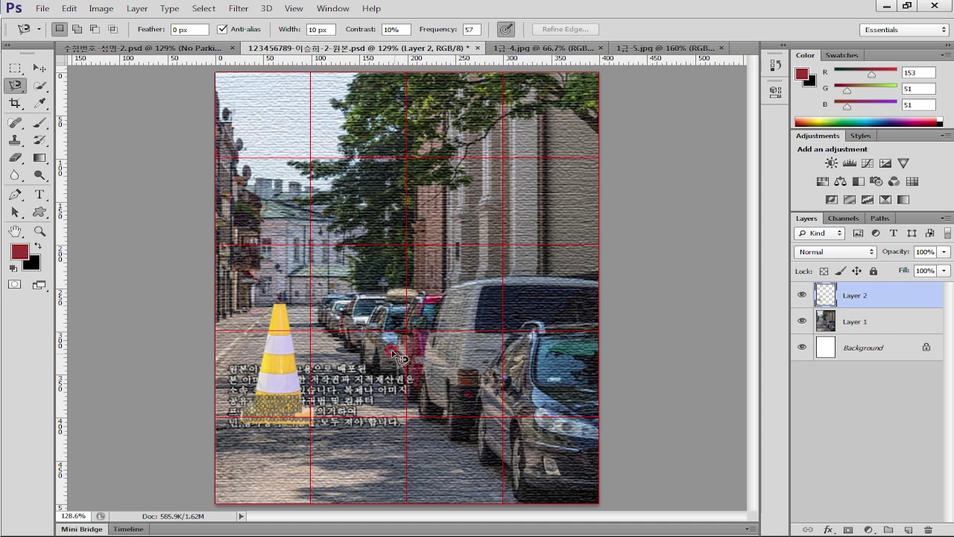
pyautogui.click(893, 296)
pyautogui.doubleClick(900, 299)
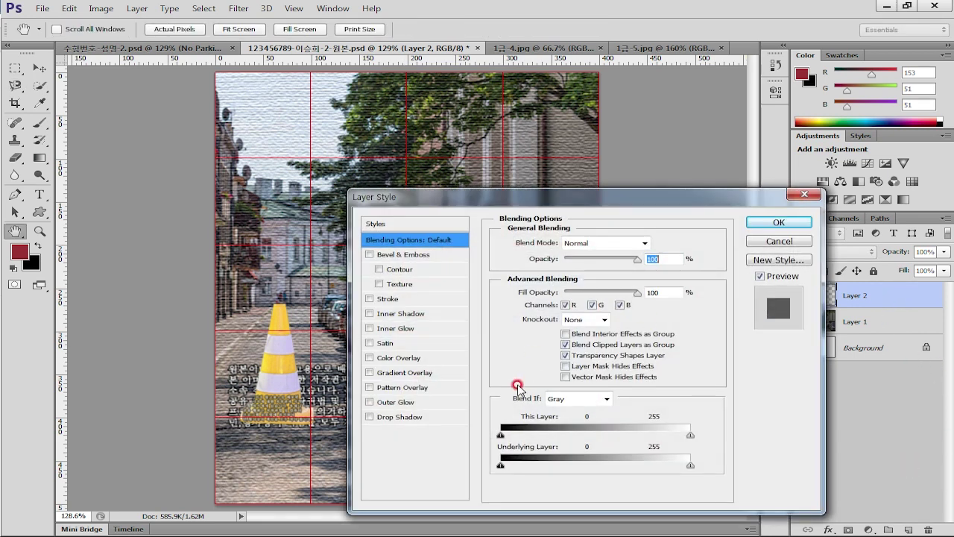
pyautogui.click(395, 417)
pyautogui.click(778, 223)
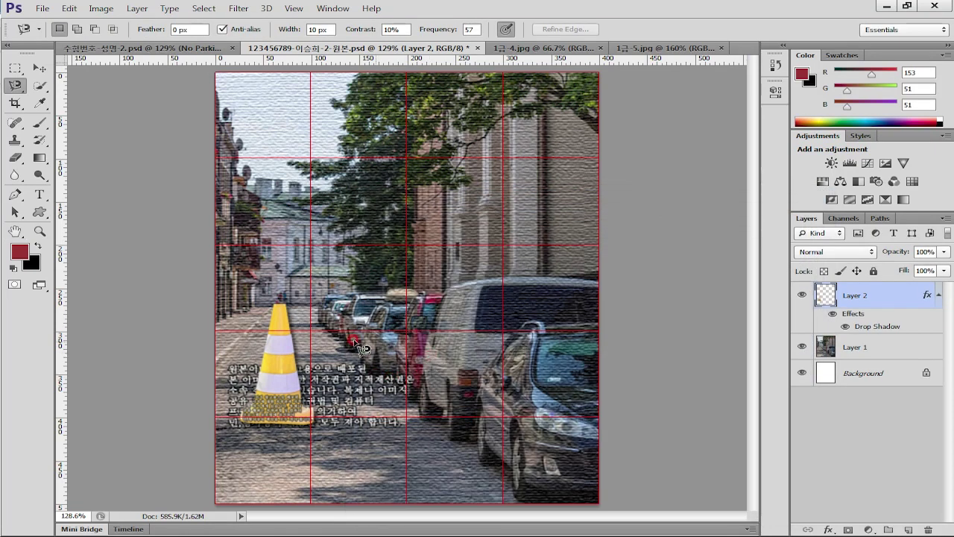
# Open the photo 1급-6.jpg and hide the grid
pyautogui.hotkey('ctrl', 'o')
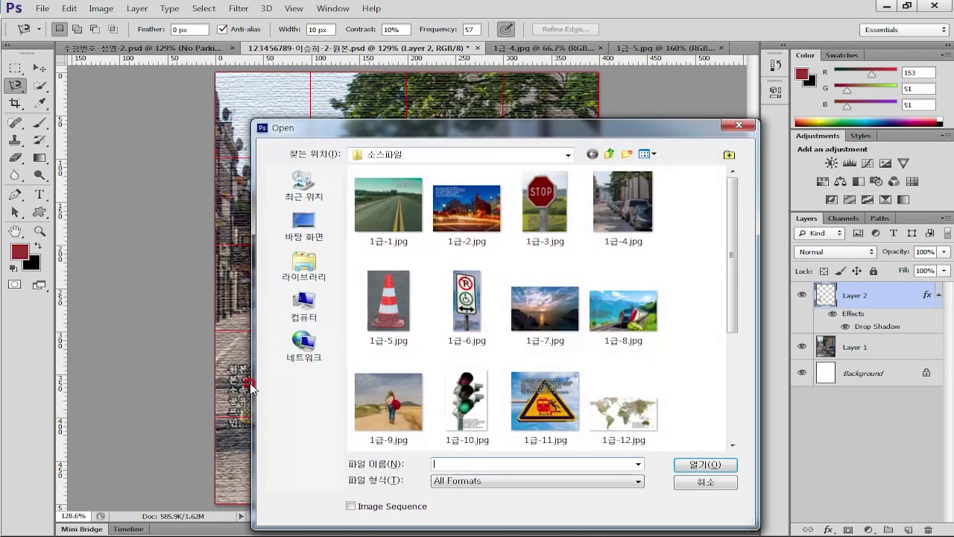
pyautogui.click(465, 309)
pyautogui.doubleClick(475, 313)
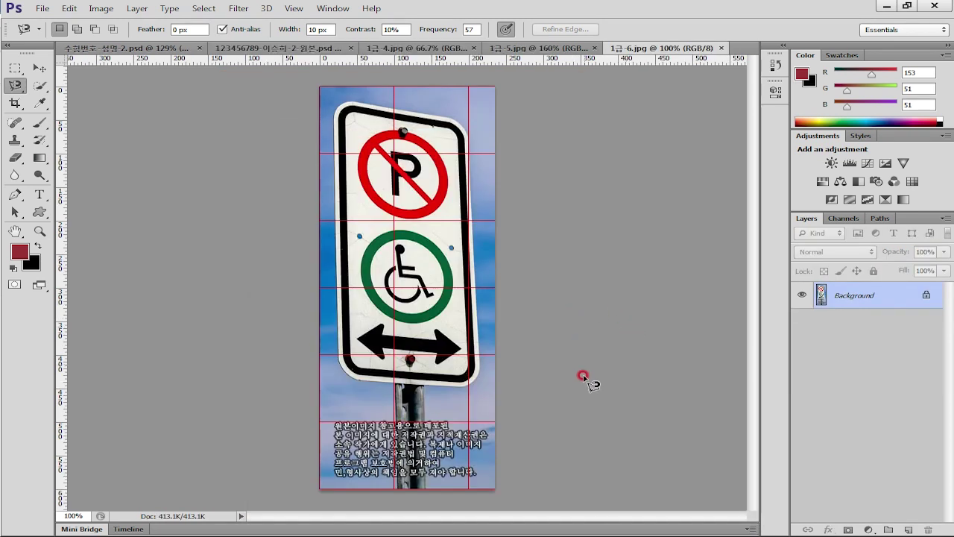
pyautogui.hotkey('ctrl', "'")
# Quick-select the sign face with an 80 brush and its pole with a 25 brush
pyautogui.moveTo(40, 90); pyautogui.dragTo(84, 81)
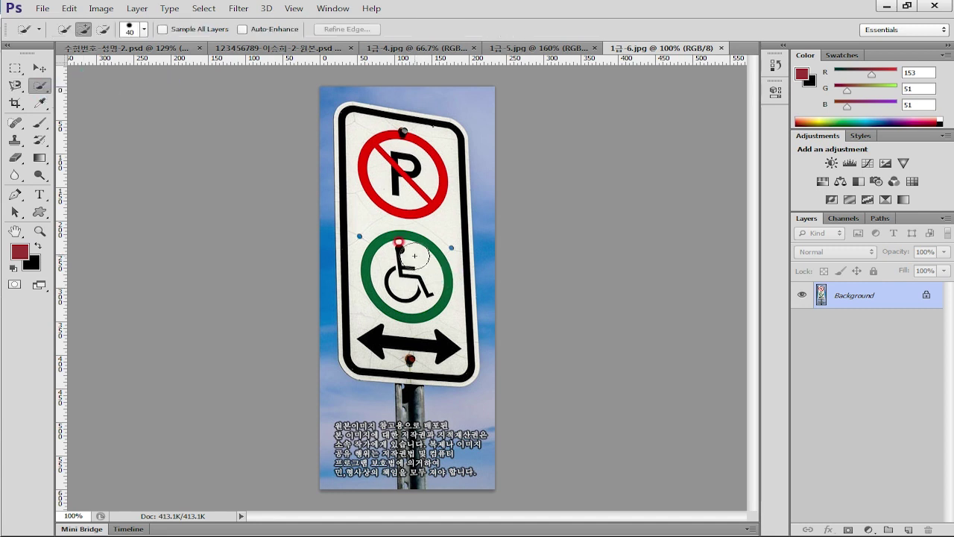
pyautogui.press(']')
pyautogui.press(']')
pyautogui.press(']')
pyautogui.press(']')
pyautogui.moveTo(387, 221)
pyautogui.mouseDown()
pyautogui.moveTo(405, 319)
pyautogui.moveTo(391, 341)
pyautogui.mouseUp()
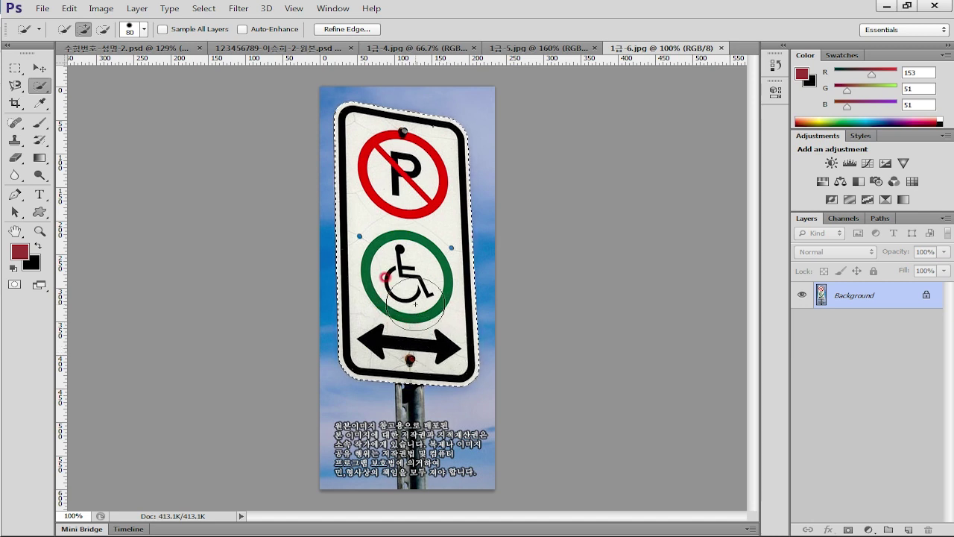
pyautogui.press('[')
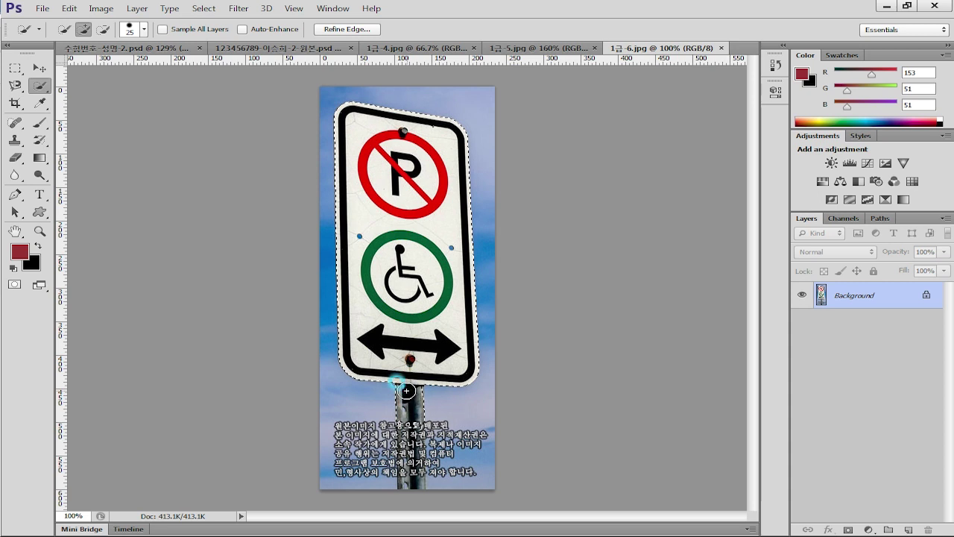
pyautogui.moveTo(410, 427)
pyautogui.mouseDown()
pyautogui.moveTo(409, 460)
pyautogui.moveTo(419, 433)
pyautogui.moveTo(407, 443)
pyautogui.moveTo(408, 475)
pyautogui.moveTo(400, 450)
pyautogui.moveTo(408, 478)
pyautogui.moveTo(399, 455)
pyautogui.mouseUp()
pyautogui.click(468, 388)
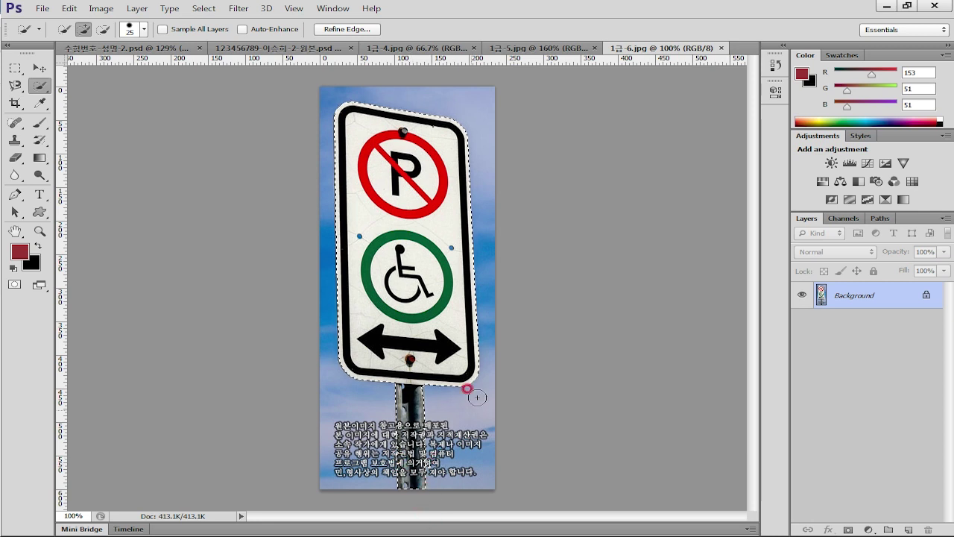
pyautogui.click(277, 49)
# Drop the sign into the poster as Layer 3, scale it to about 61%, and move it right
pyautogui.moveTo(443, 321); pyautogui.dragTo(439, 317)
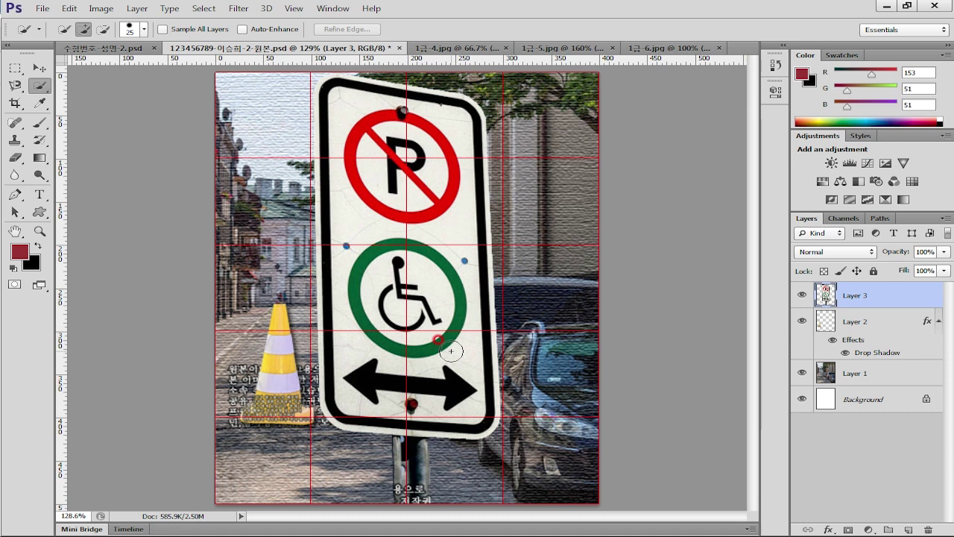
pyautogui.hotkey('ctrl', 't')
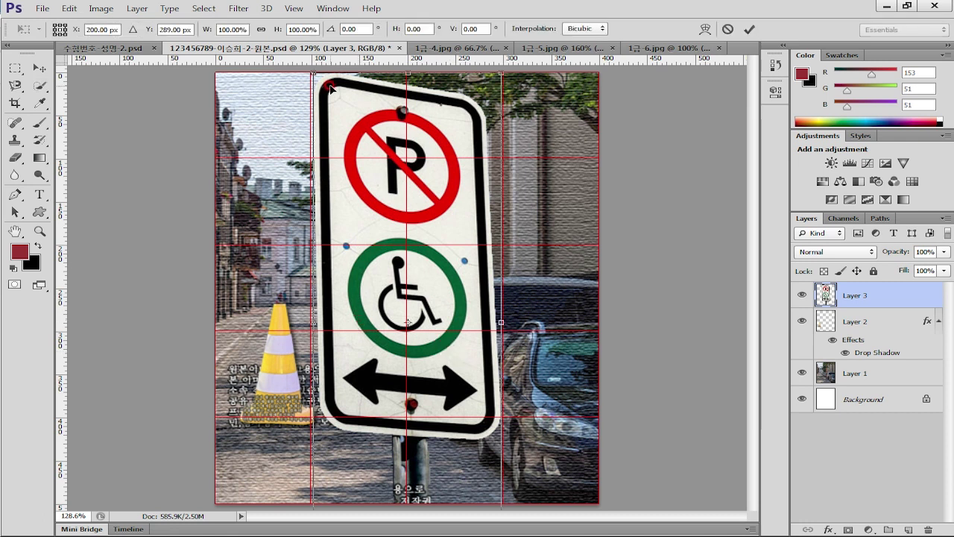
pyautogui.moveTo(311, 72); pyautogui.dragTo(384, 308)
pyautogui.moveTo(446, 390); pyautogui.dragTo(504, 287)
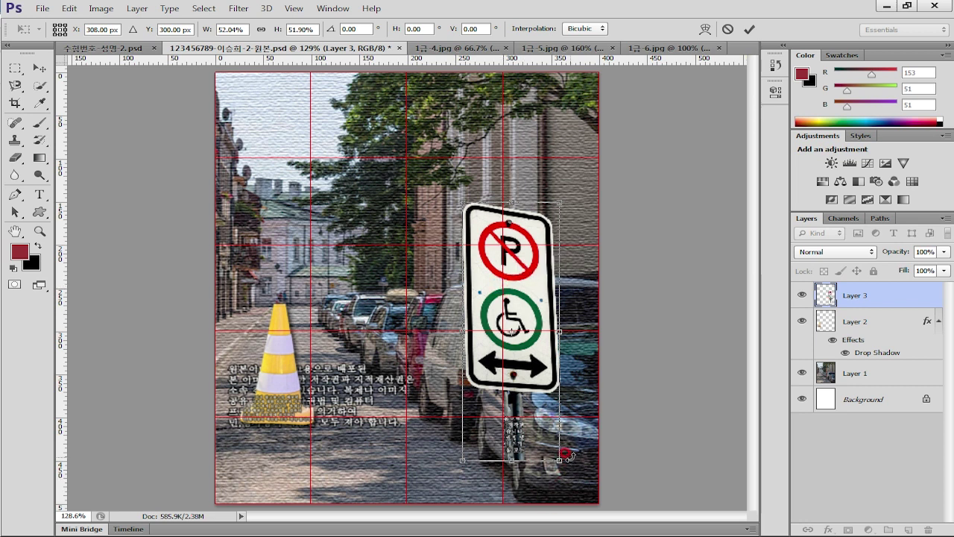
pyautogui.moveTo(558, 460); pyautogui.dragTo(567, 500)
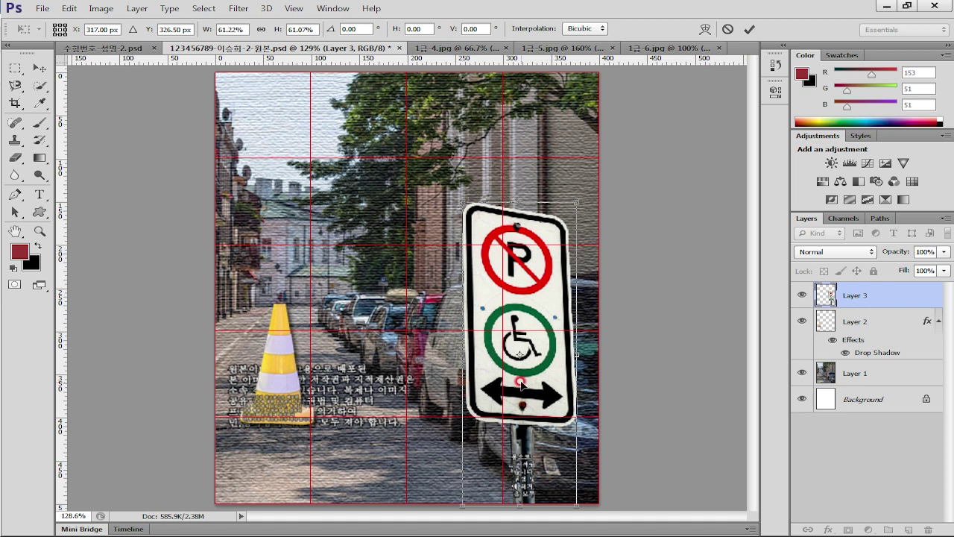
pyautogui.press('Return')
pyautogui.press('w')
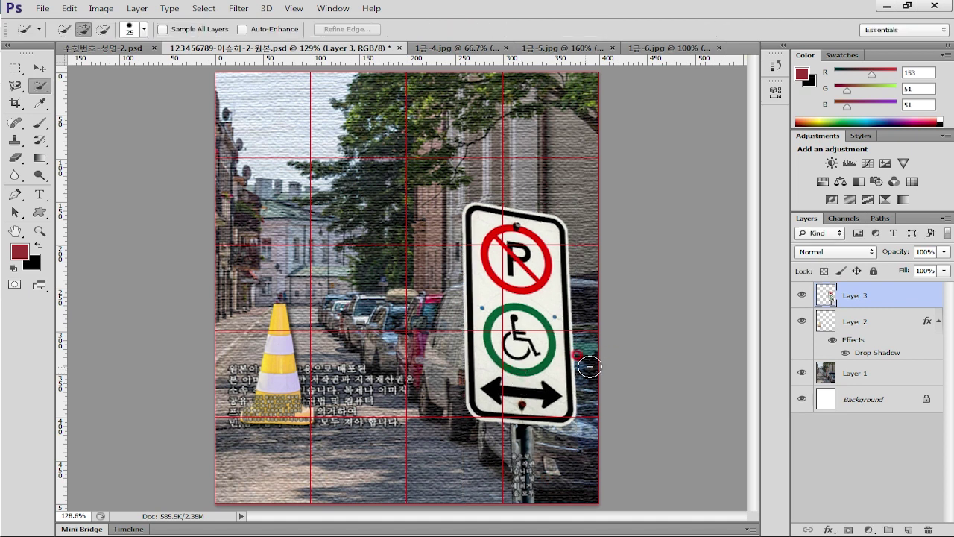
# Give Layer 3's sign an Outer Glow, then check the exam PDF and return
pyautogui.doubleClick(896, 299)
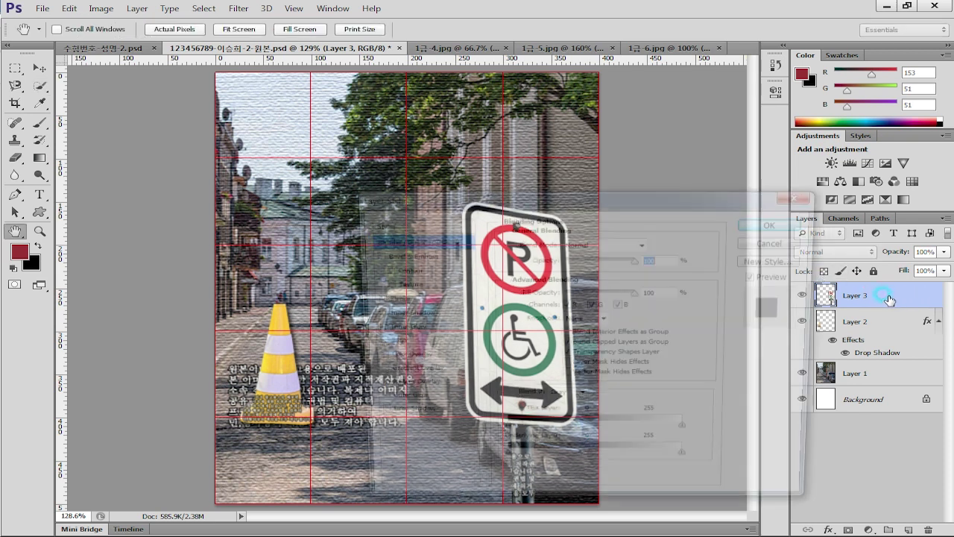
pyautogui.click(402, 402)
pyautogui.moveTo(685, 202); pyautogui.dragTo(435, 118)
pyautogui.click(506, 141)
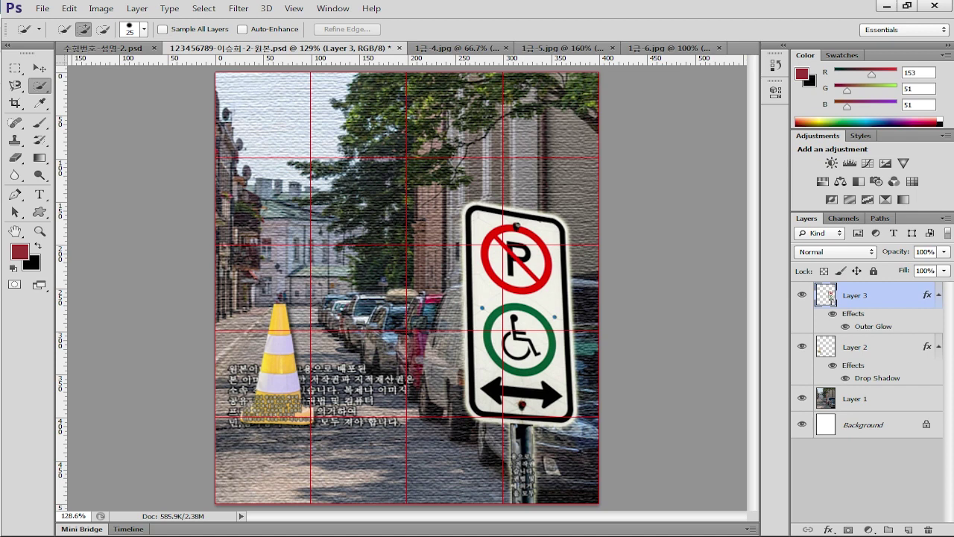
pyautogui.hotkey('alt', 'Tab')
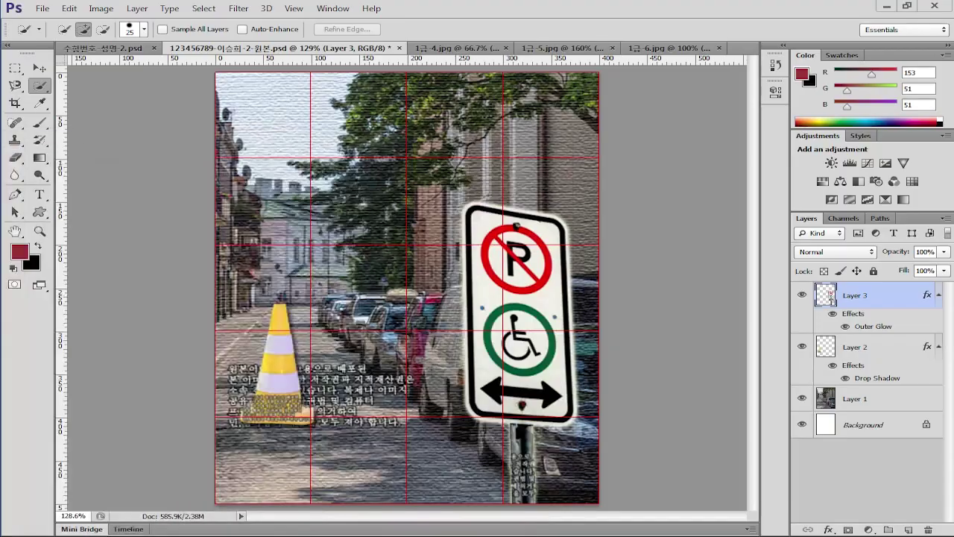
pyautogui.click(26, 208)
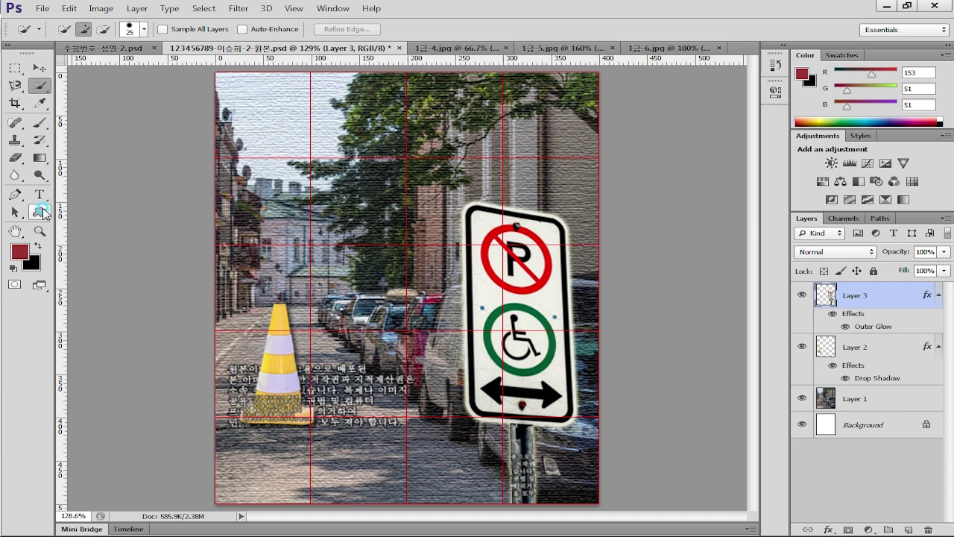
# Choose the Custom Shape tool and set the foreground colour to dark maroon 660033
pyautogui.click(40, 212)
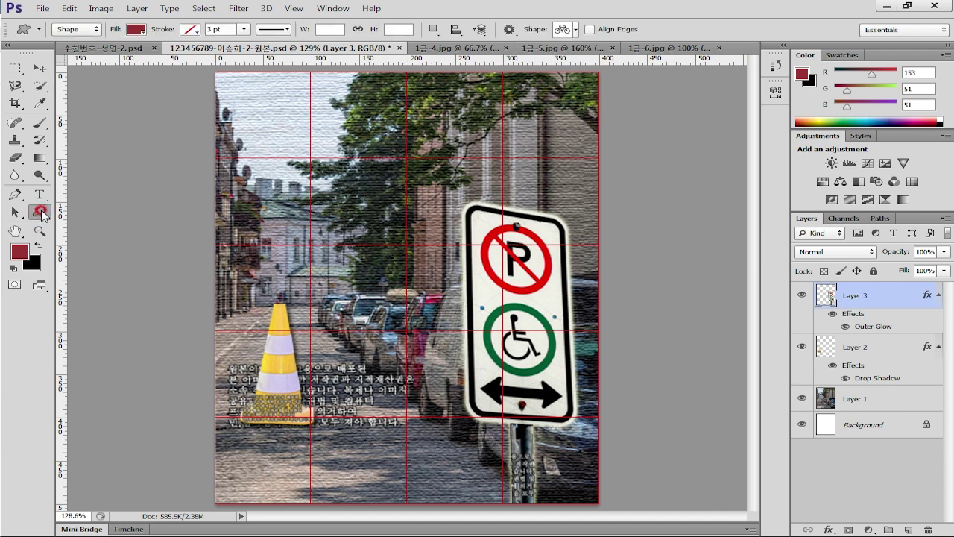
pyautogui.click(20, 253)
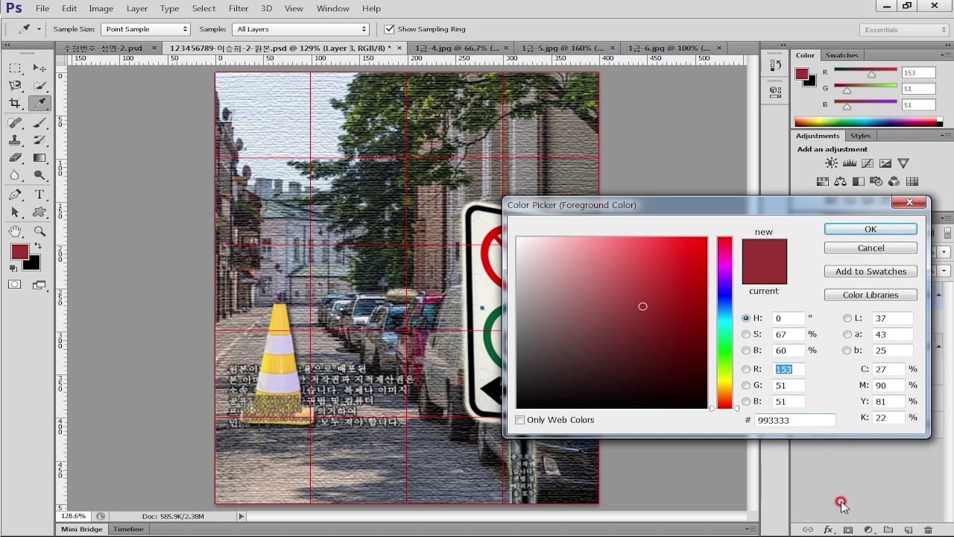
pyautogui.click(804, 423)
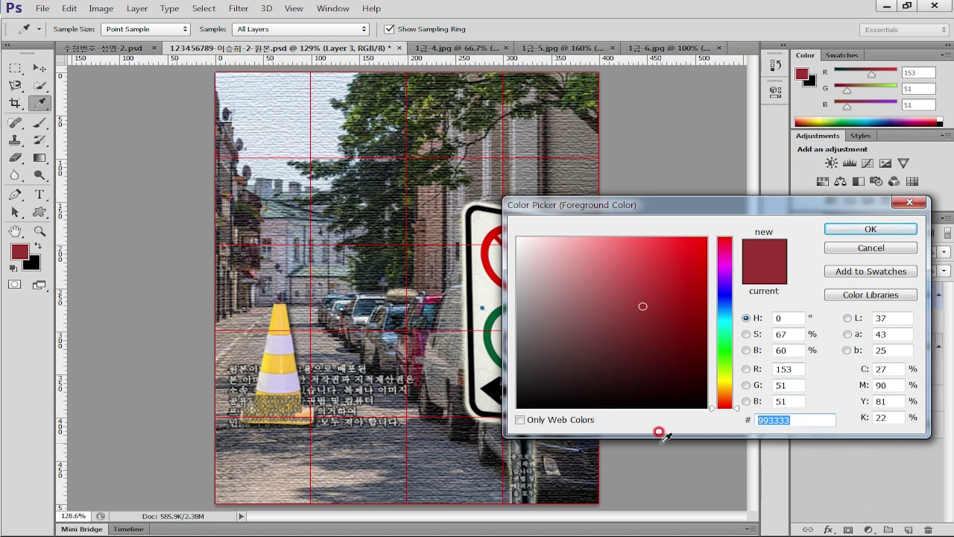
pyautogui.write('603')
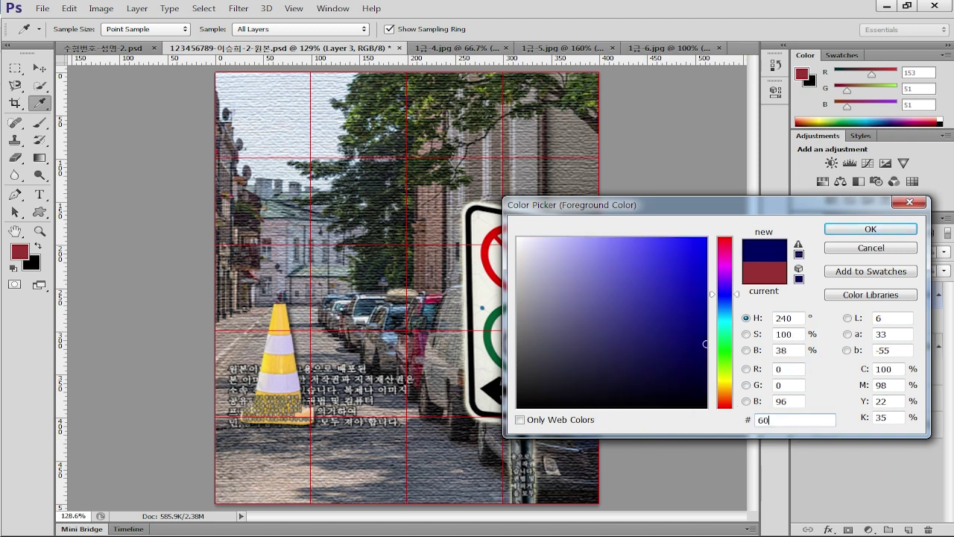
pyautogui.click(891, 231)
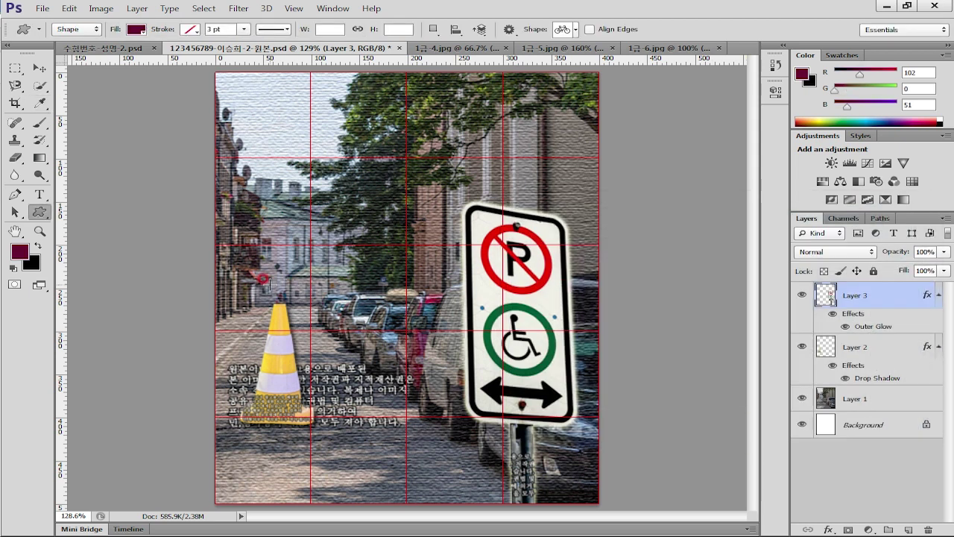
# Draw the bicycle shape across the poster's lower left
pyautogui.click(578, 29)
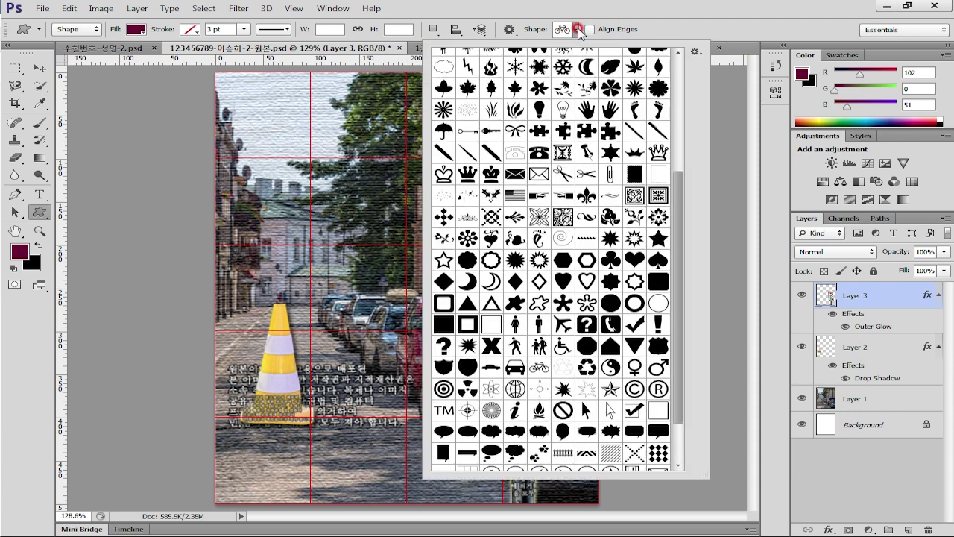
pyautogui.click(541, 368)
pyautogui.doubleClick(539, 368)
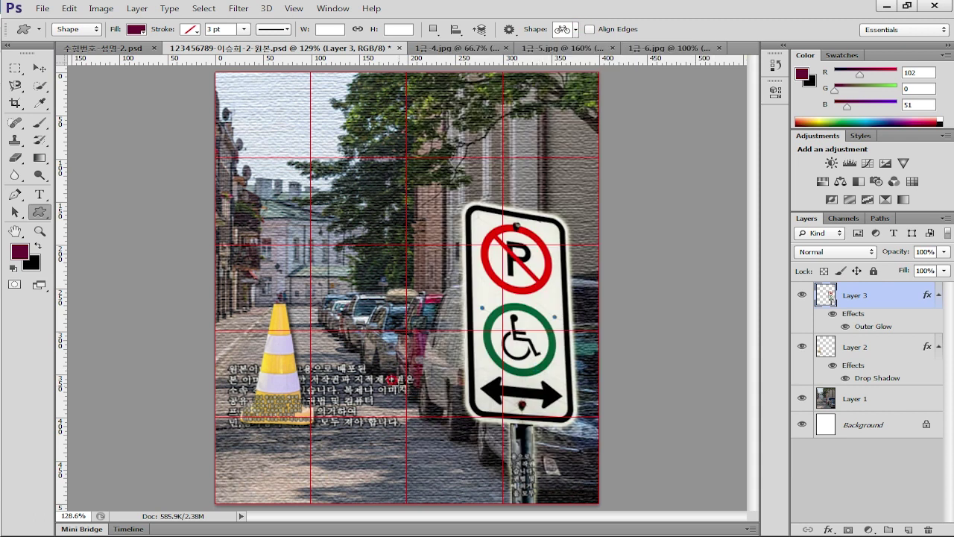
pyautogui.click(129, 52)
pyautogui.moveTo(266, 367); pyautogui.dragTo(415, 490)
pyautogui.click(39, 68)
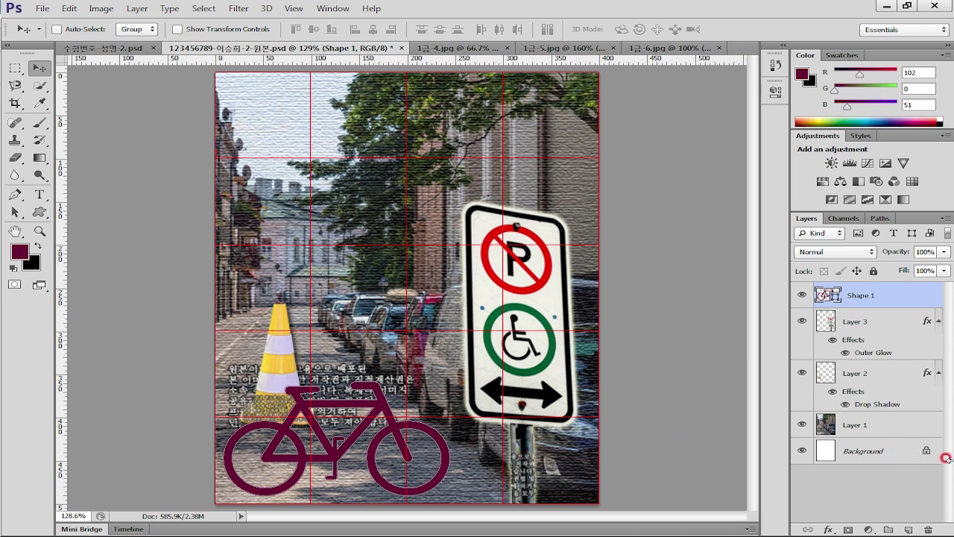
# Add a Stroke effect to the bicycle layer with size 2 px
pyautogui.doubleClick(900, 293)
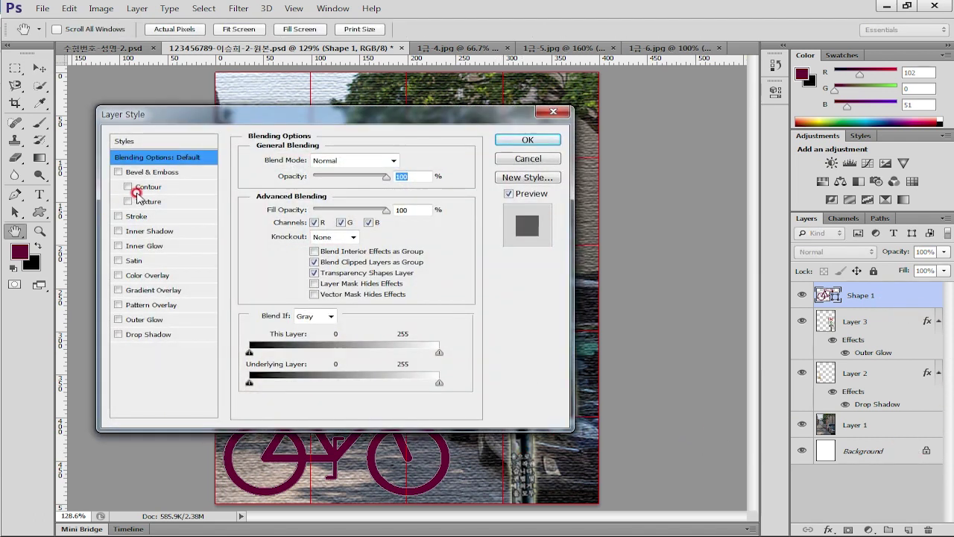
pyautogui.click(176, 213)
pyautogui.moveTo(287, 122); pyautogui.dragTo(414, 108)
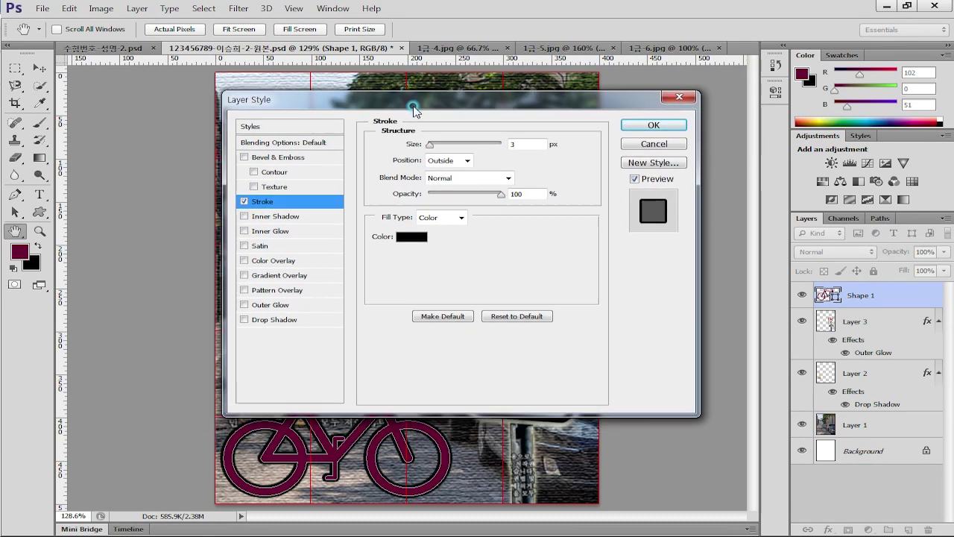
pyautogui.click(429, 111)
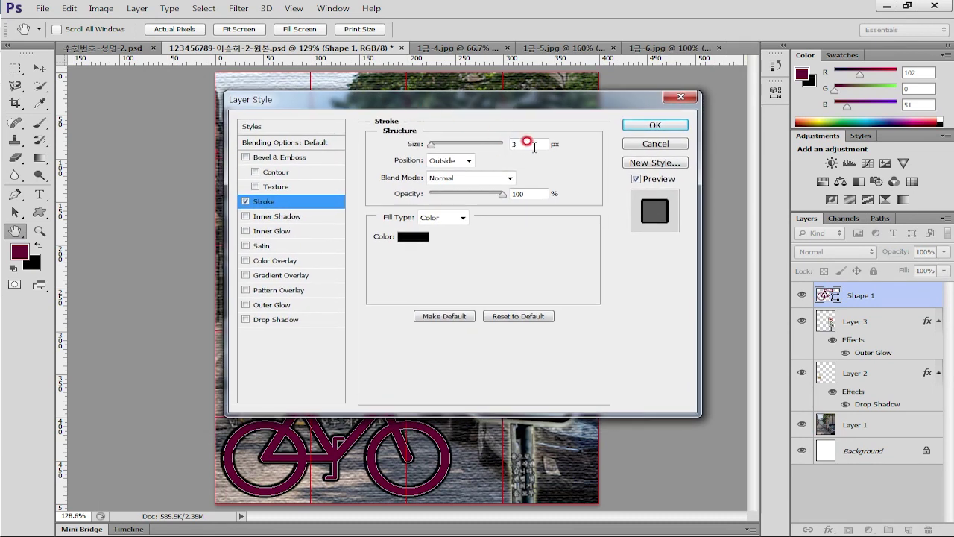
pyautogui.write('2')
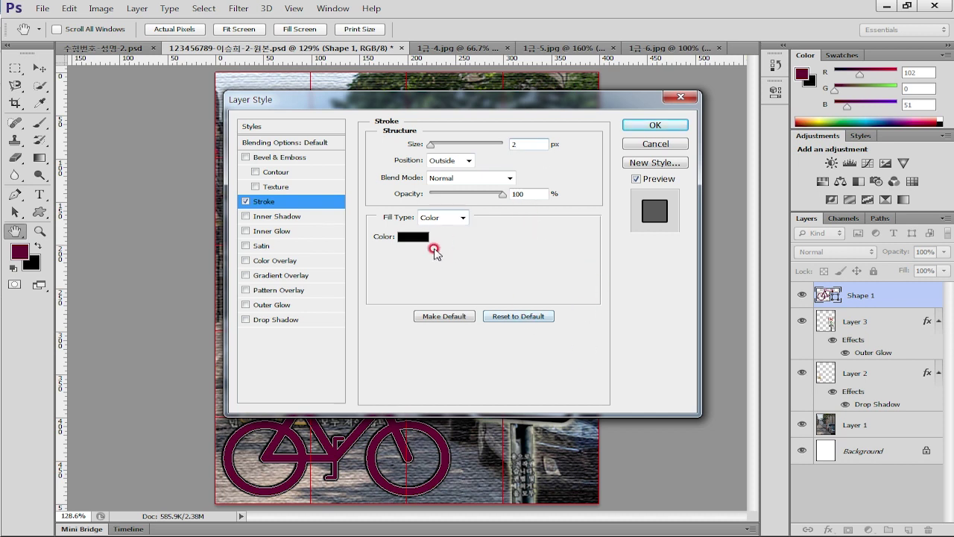
# Set the stroke colour to pale pink fcc and apply the effect
pyautogui.click(425, 254)
pyautogui.click(737, 433)
pyautogui.click(788, 420)
pyautogui.click(628, 418)
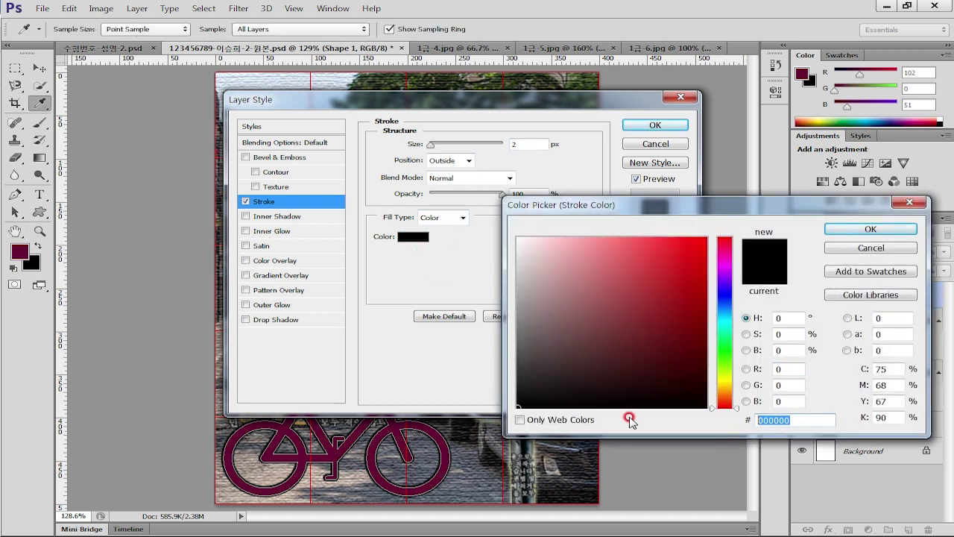
pyautogui.write('ㄹㅊ')
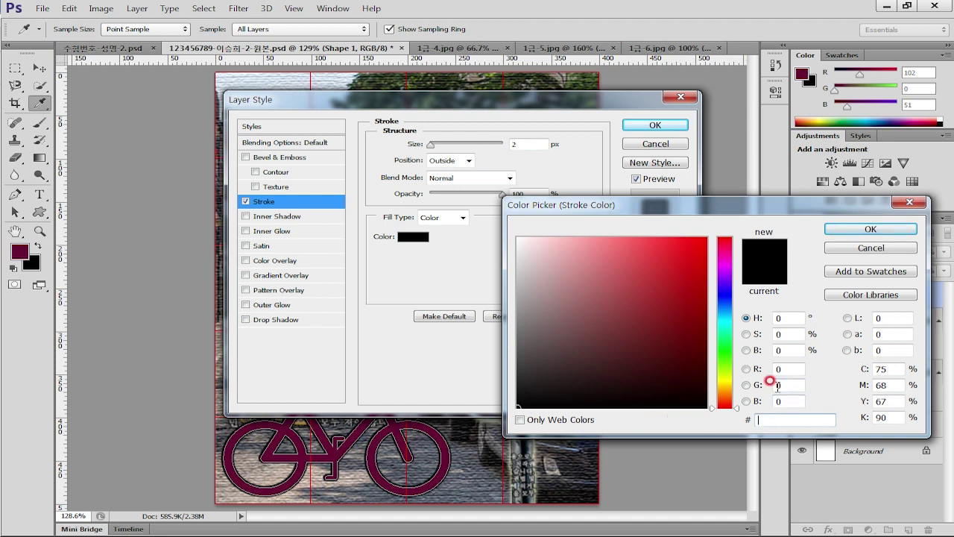
pyautogui.write('cc')
pyautogui.press('BackSpace')
pyautogui.press('BackSpace')
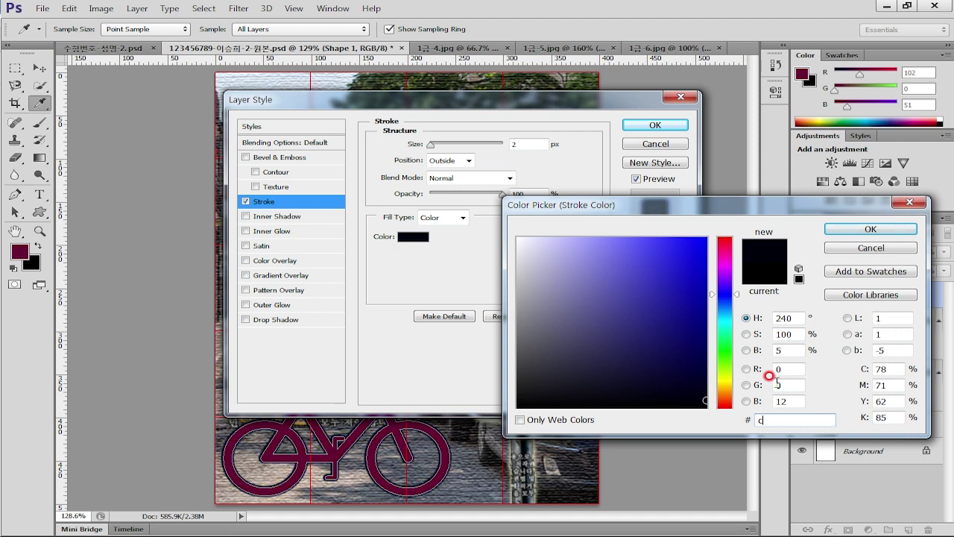
pyautogui.write('fcc')
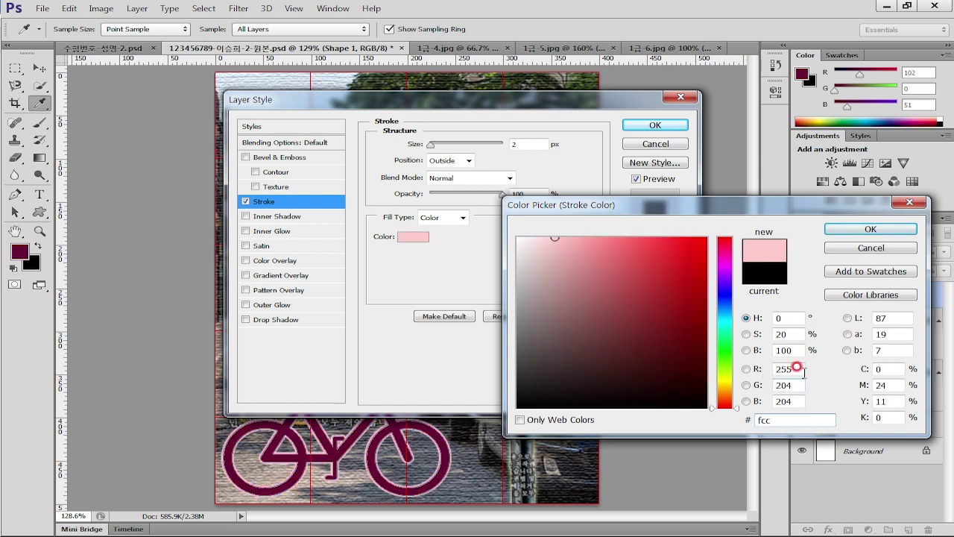
pyautogui.click(891, 228)
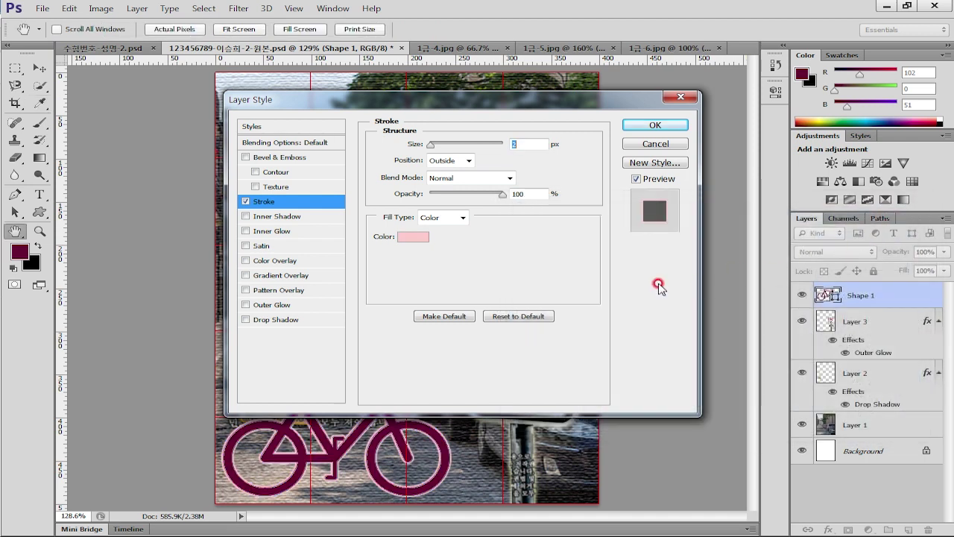
pyautogui.click(655, 125)
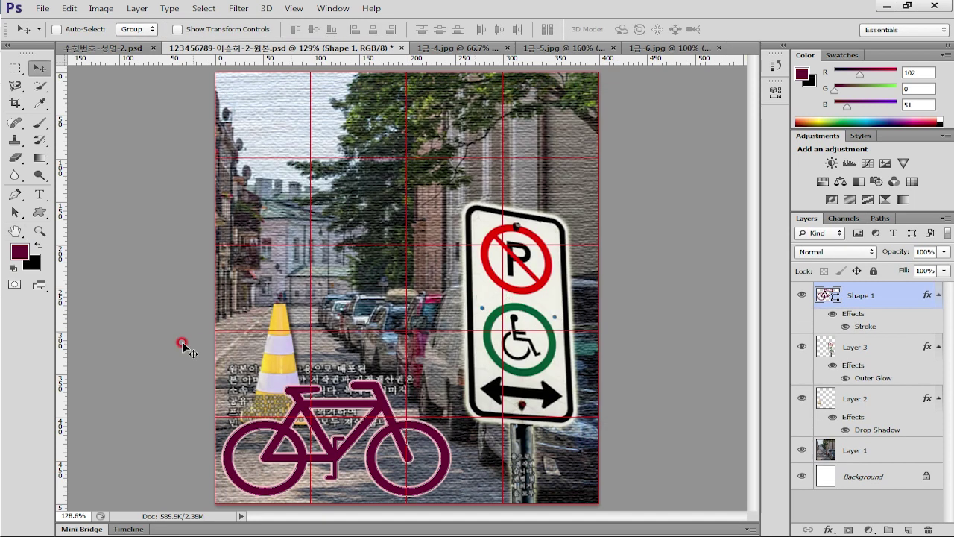
# Draw a starburst custom shape in the poster's top-left and nudge it slightly left
pyautogui.click(39, 211)
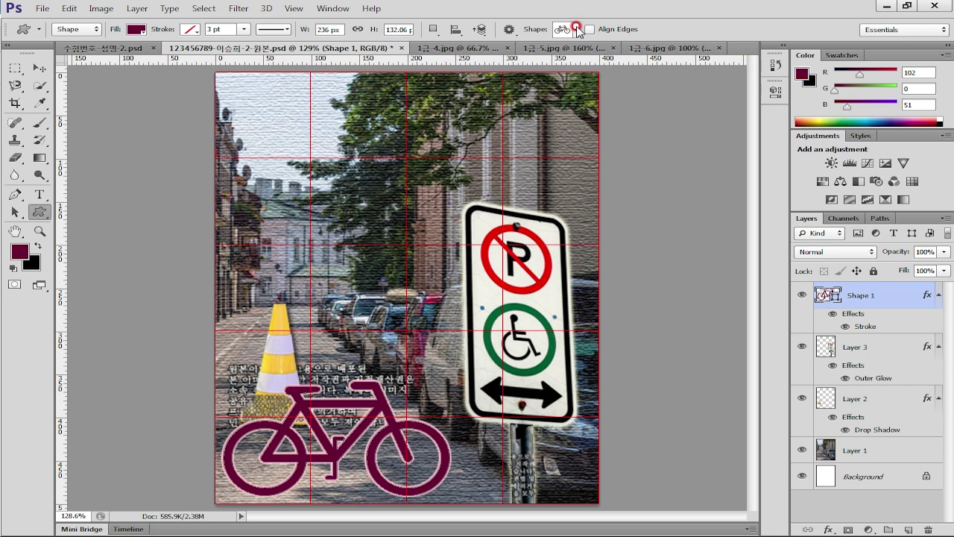
pyautogui.click(575, 29)
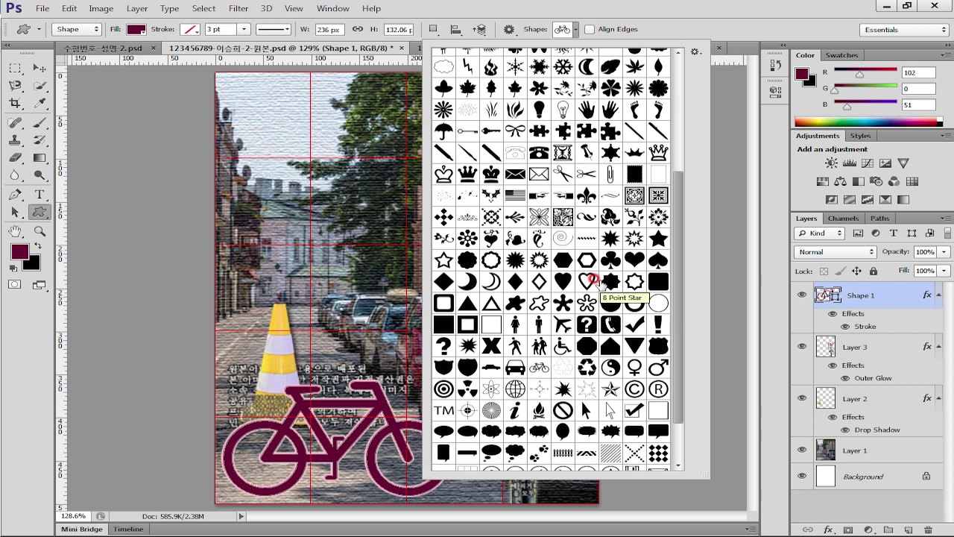
pyautogui.click(566, 390)
pyautogui.click(567, 392)
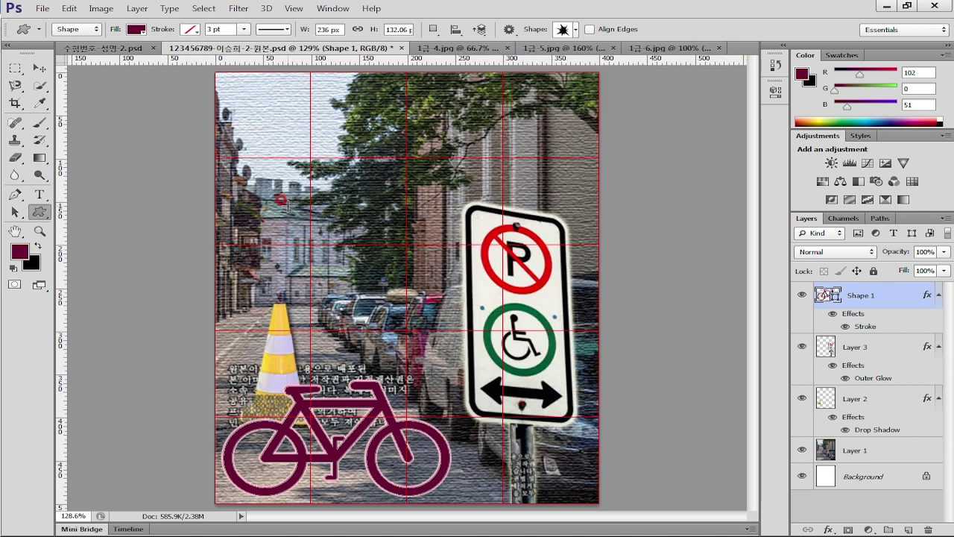
pyautogui.moveTo(240, 88); pyautogui.dragTo(374, 196)
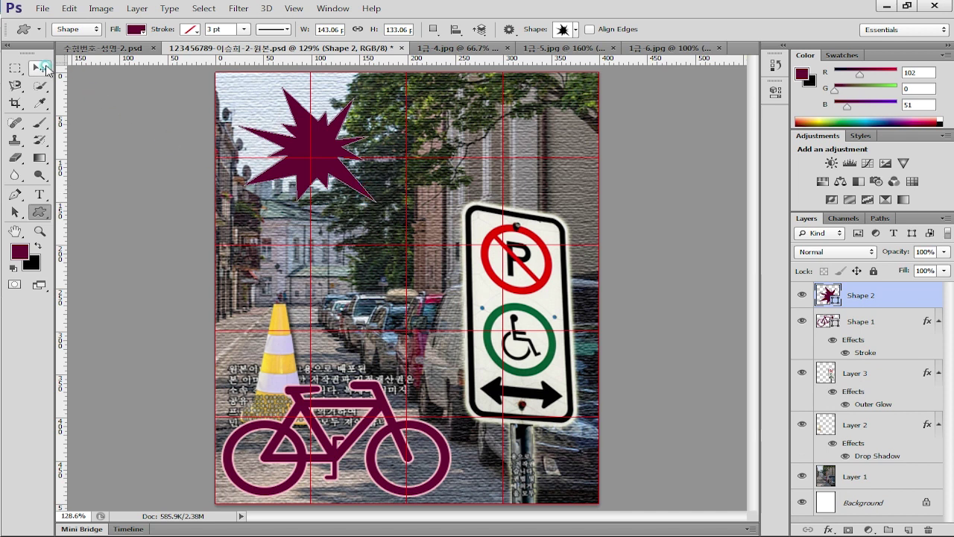
pyautogui.click(39, 68)
pyautogui.moveTo(335, 174); pyautogui.dragTo(324, 169)
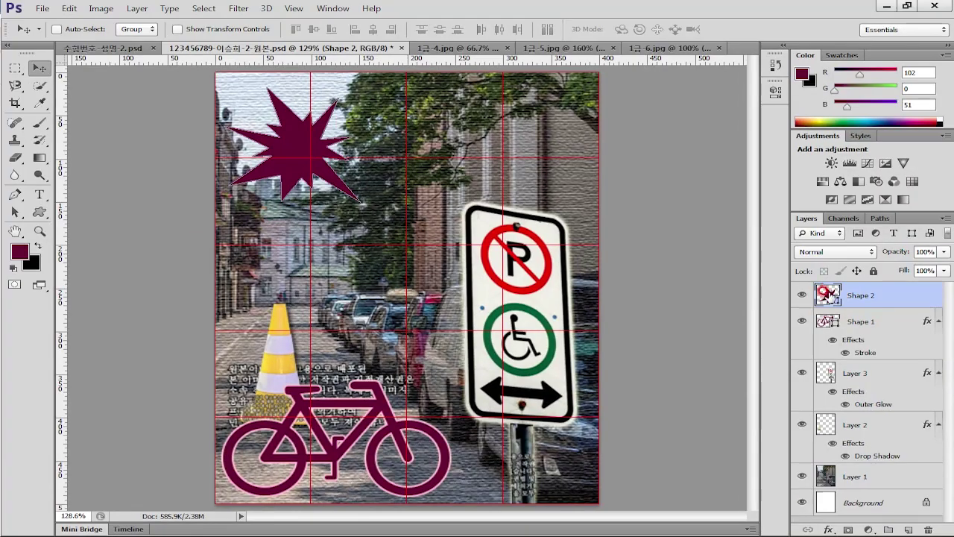
# Recolour the starburst's fill to bright green by editing its hex value
pyautogui.doubleClick(704, 276)
pyautogui.moveTo(748, 210); pyautogui.dragTo(646, 102)
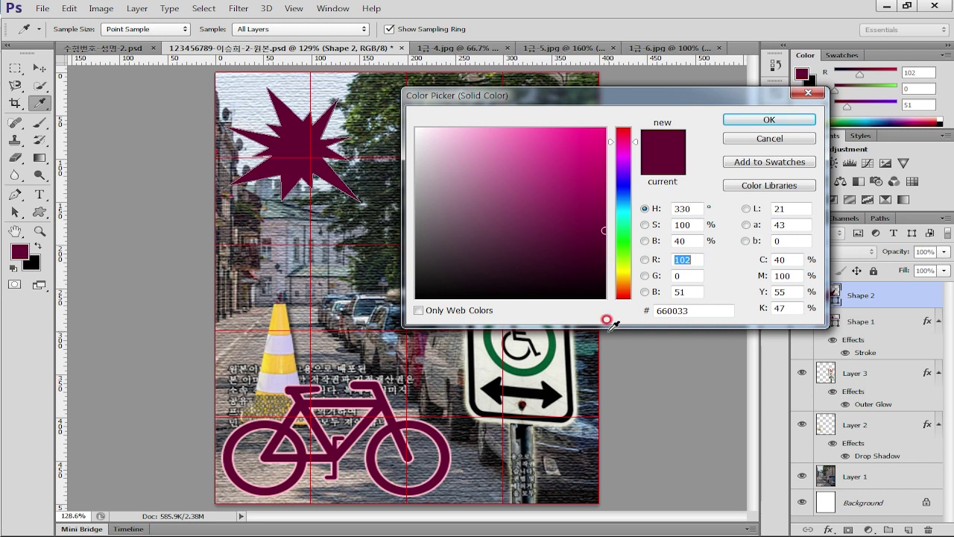
pyautogui.moveTo(689, 312); pyautogui.dragTo(675, 312)
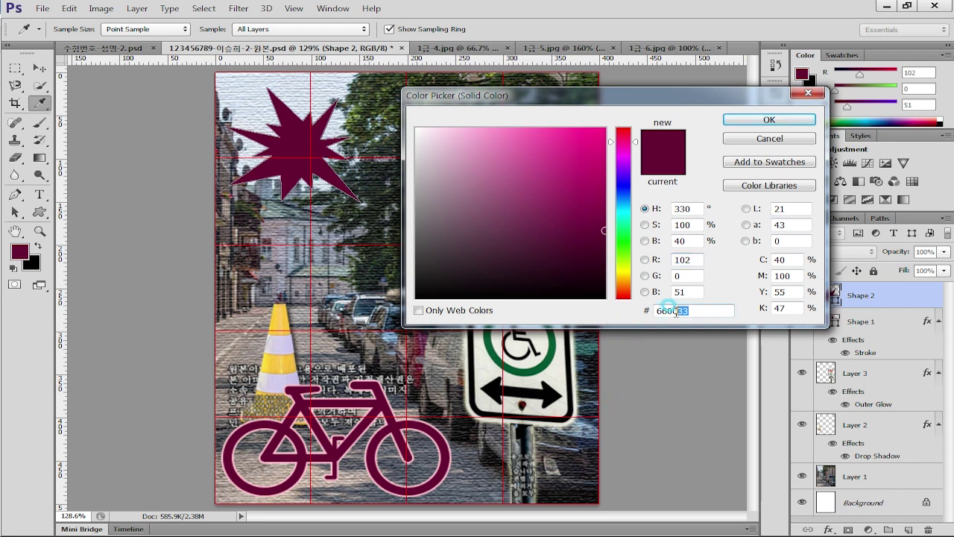
pyautogui.write('c3')
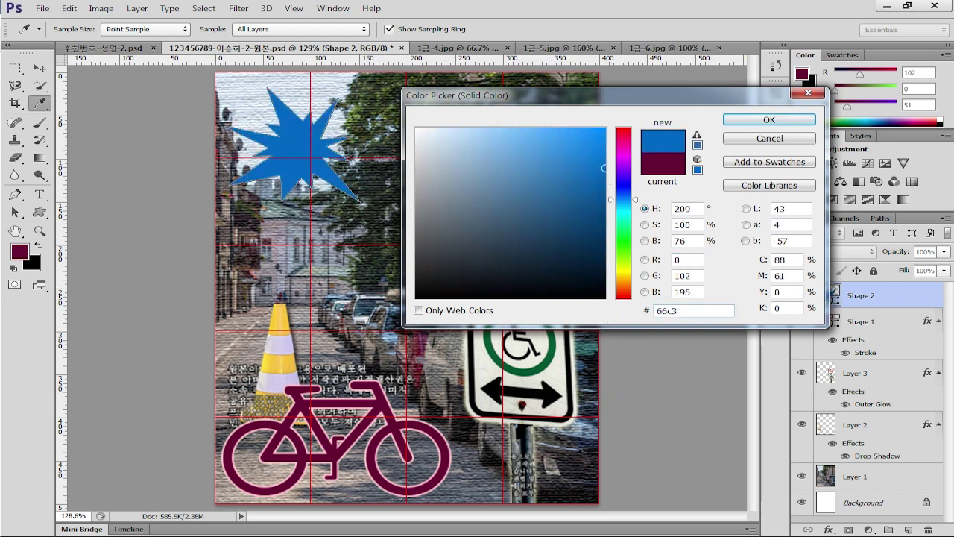
pyautogui.write('33')
pyautogui.click(797, 120)
pyautogui.press('v')
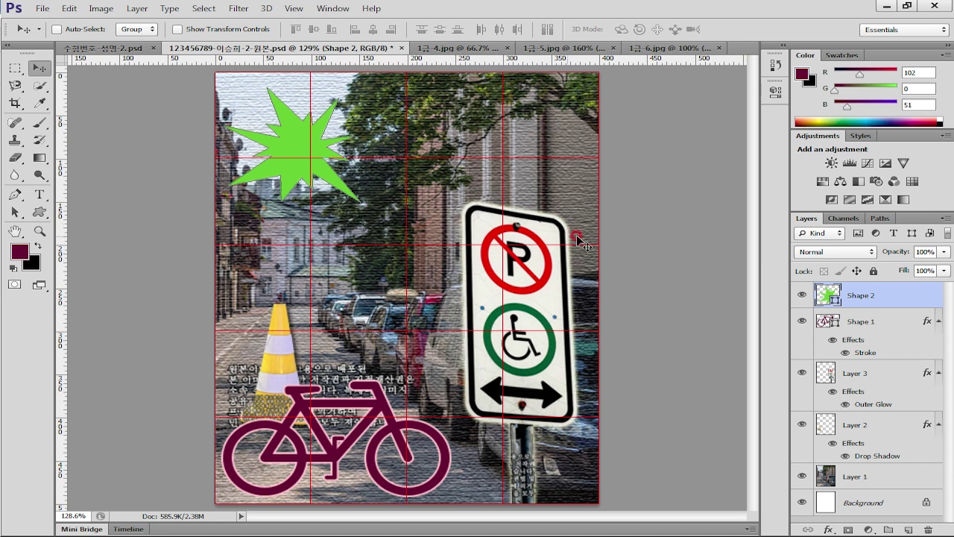
# Add an Inner Shadow effect to the Shape 2 starburst
pyautogui.click(890, 294)
pyautogui.doubleClick(894, 297)
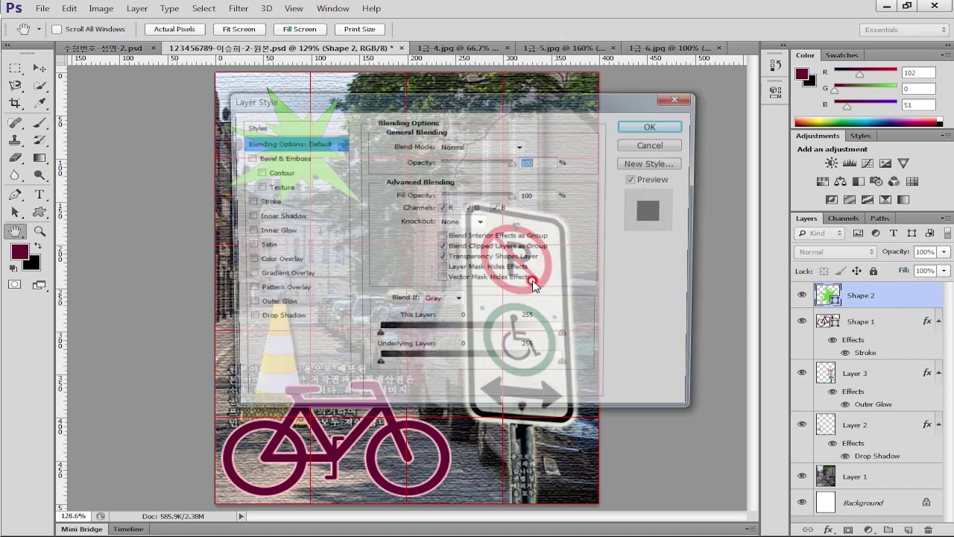
pyautogui.click(290, 215)
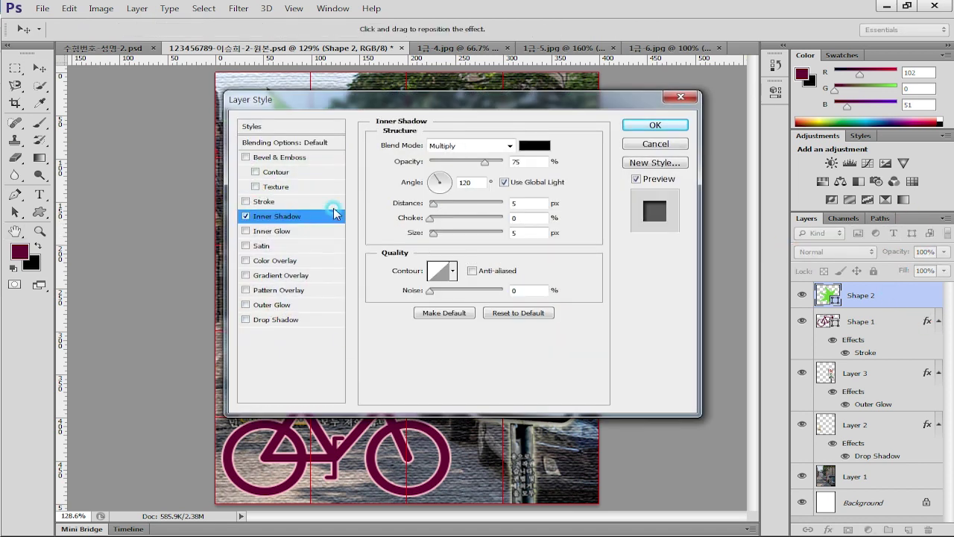
pyautogui.press('Return')
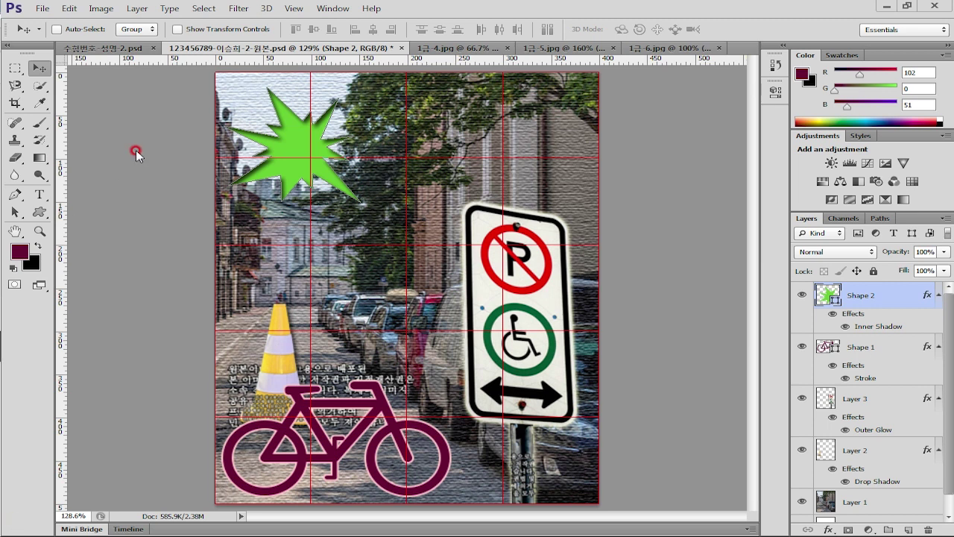
# Cancel a stray text entry at the top-left and reselect the Shape 2 layer
pyautogui.click(40, 193)
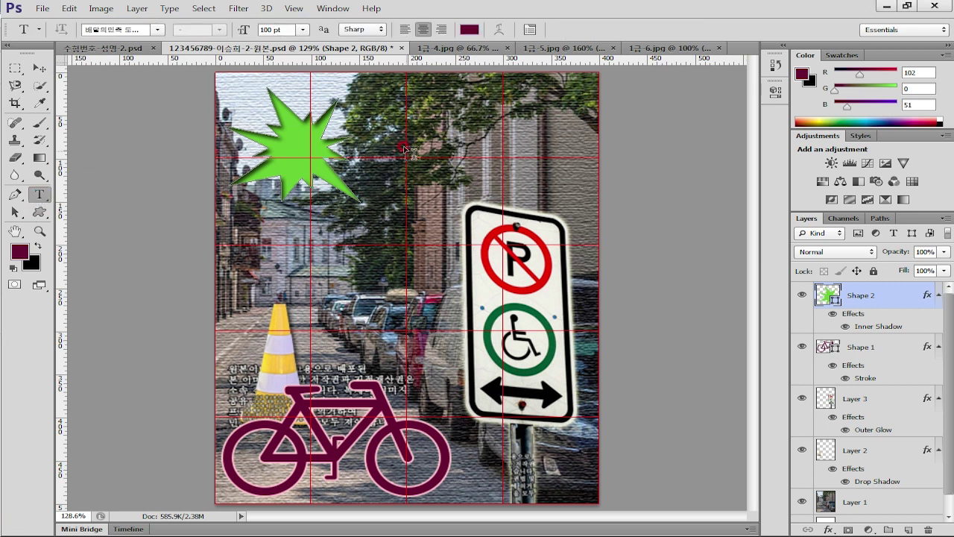
pyautogui.click(250, 116)
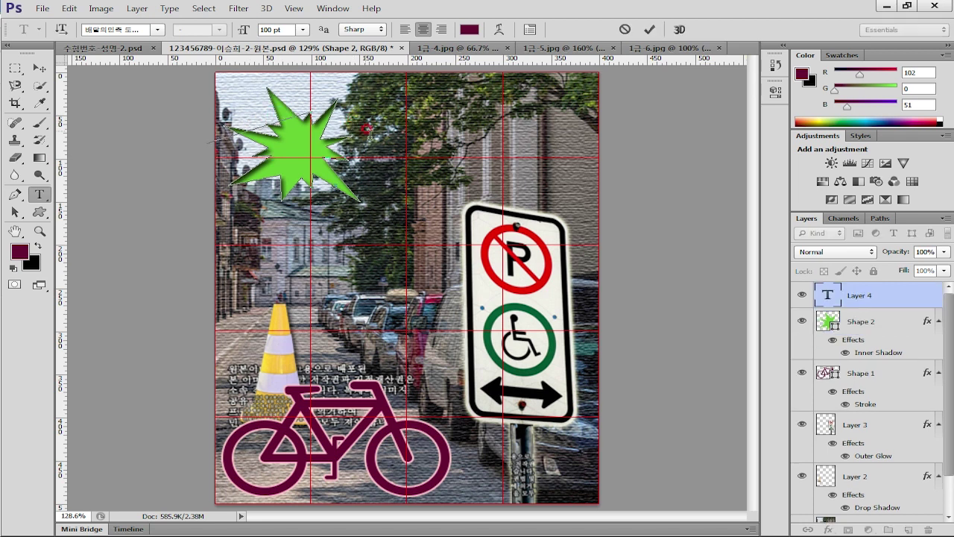
pyautogui.press('Escape')
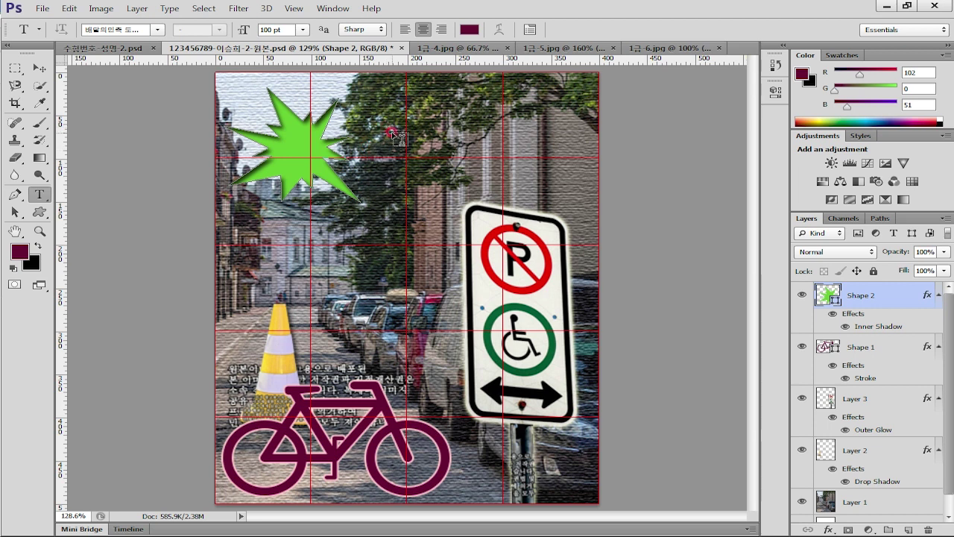
pyautogui.click(39, 67)
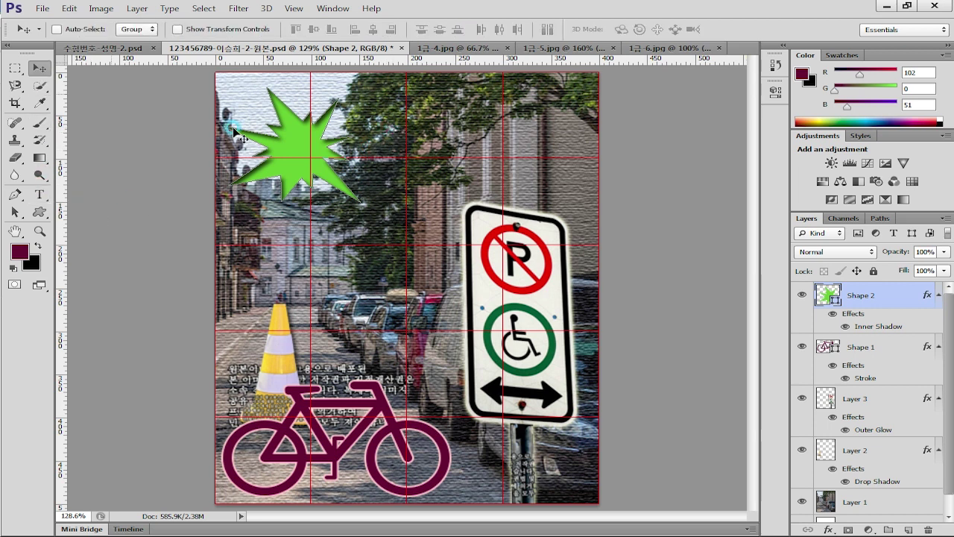
pyautogui.click(879, 347)
pyautogui.click(872, 400)
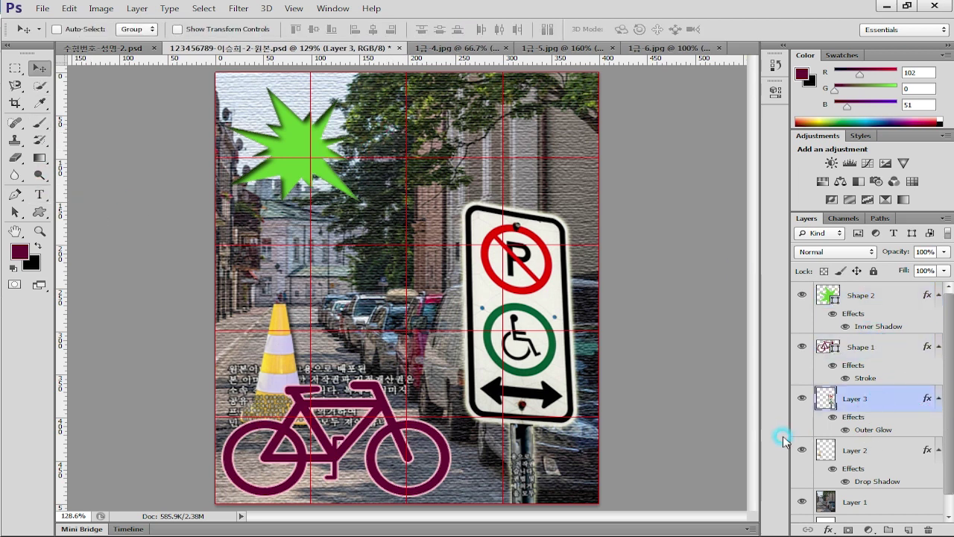
pyautogui.click(864, 294)
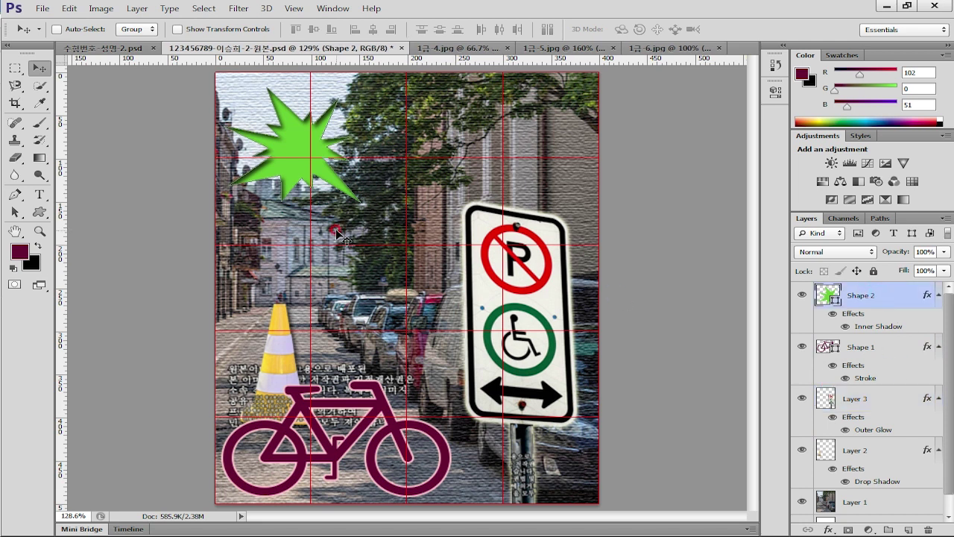
# Type the title 'No Parking' across the middle of the poster
pyautogui.click(40, 192)
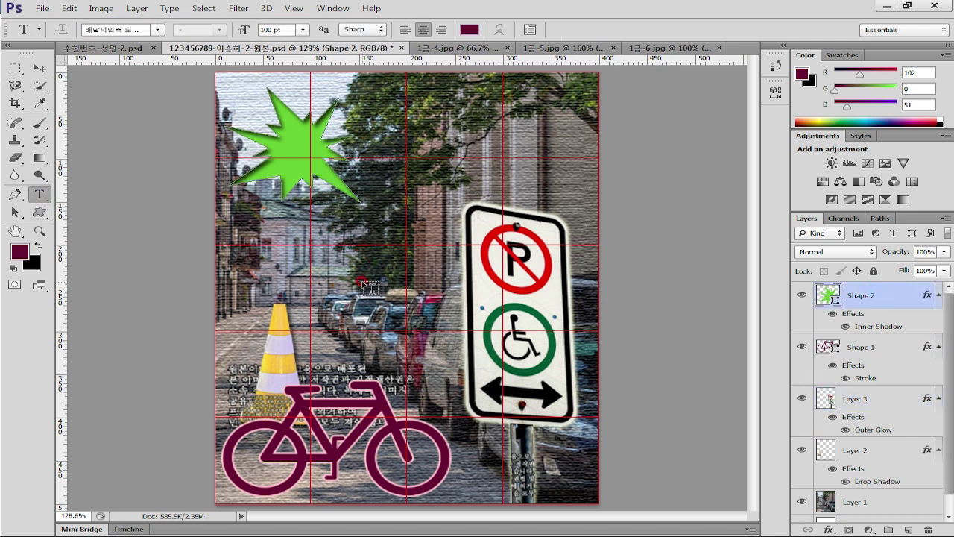
pyautogui.click(347, 278)
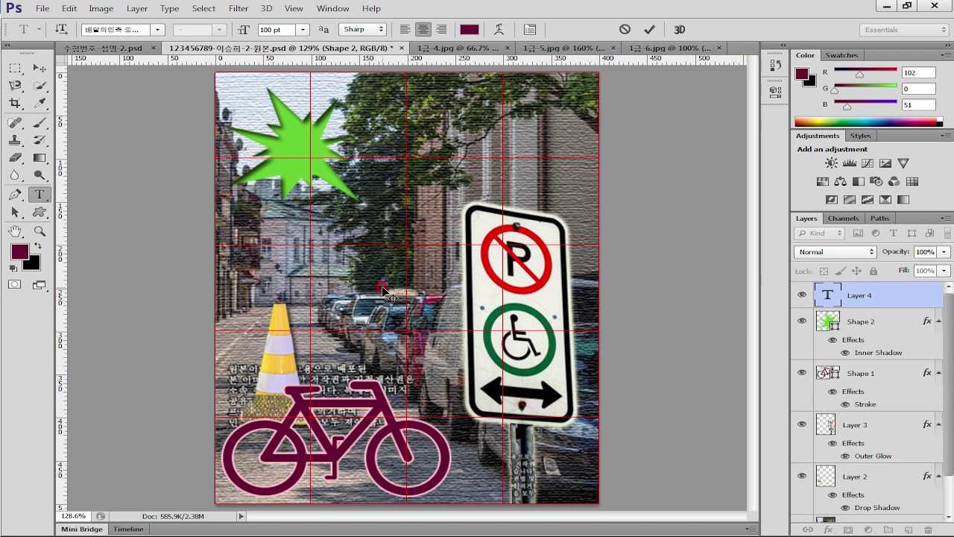
pyautogui.write('No Parking')
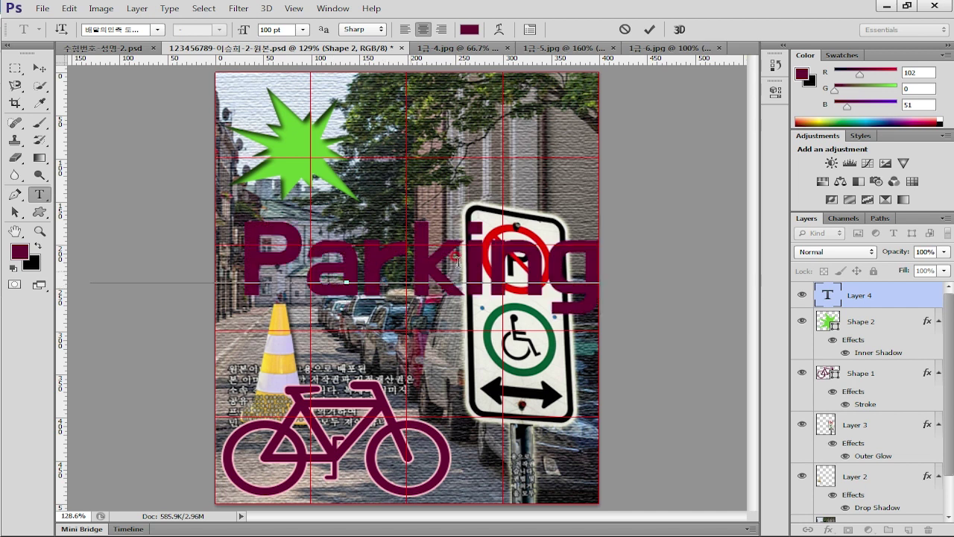
pyautogui.click(825, 295)
# Set the 'No Parking' title's font to Times New Roman
pyautogui.doubleClick(825, 295)
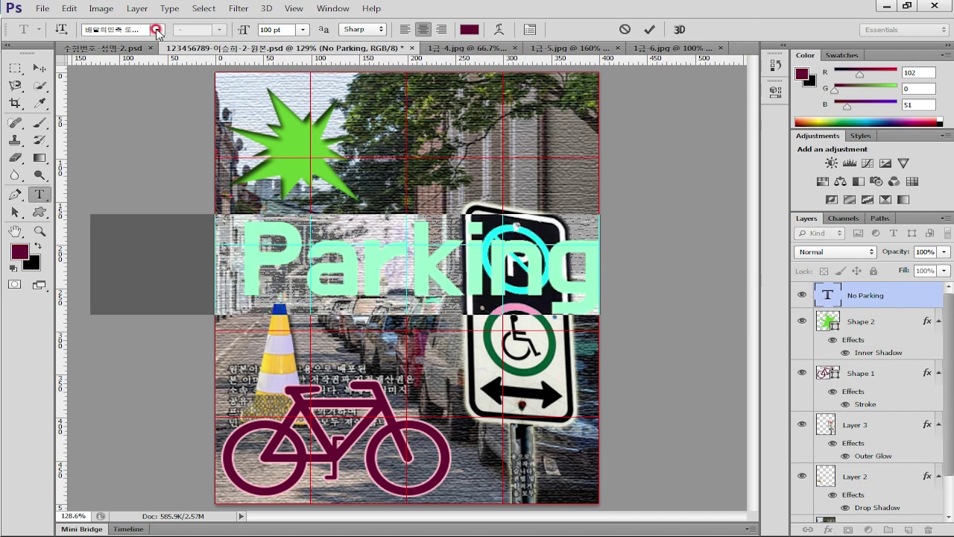
pyautogui.click(157, 30)
pyautogui.scroll(-15, 305, 177)
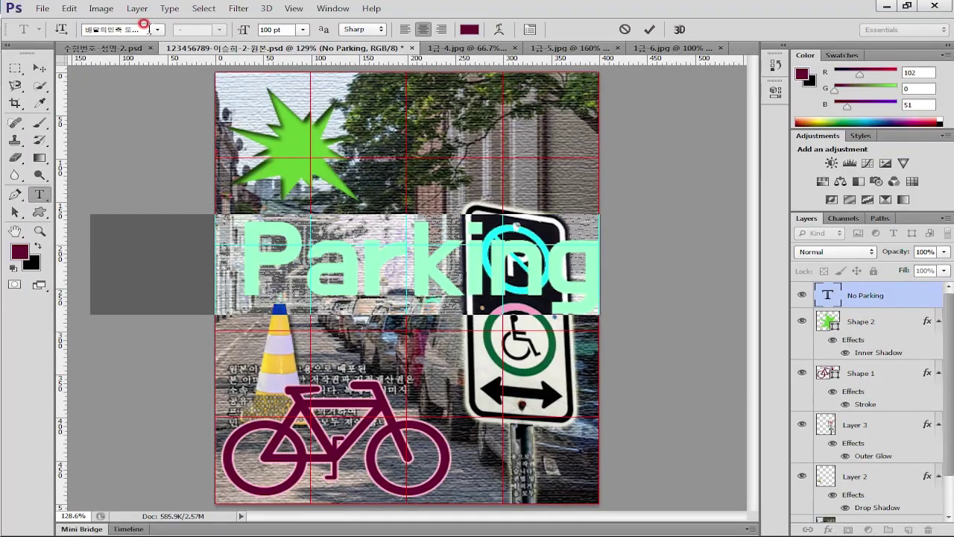
pyautogui.click(161, 30)
pyautogui.scroll(-5, 179, 410)
pyautogui.moveTo(324, 187); pyautogui.dragTo(314, 435)
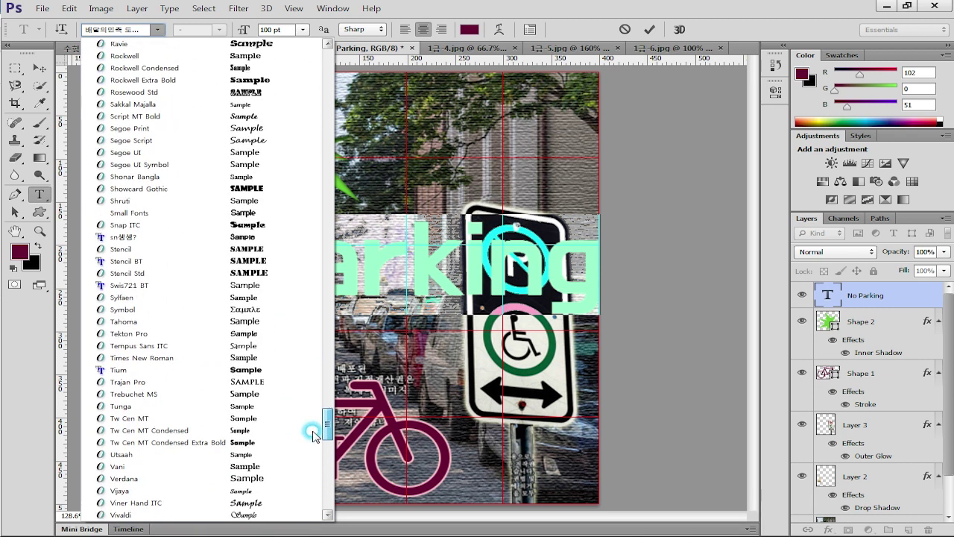
pyautogui.click(224, 359)
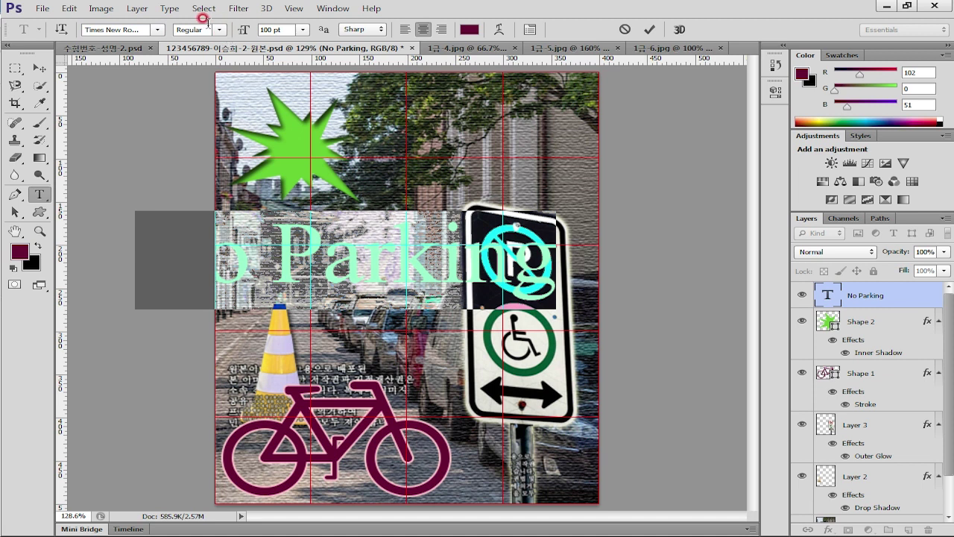
# Make the title Bold at 45 pt and commit the text edit
pyautogui.click(201, 30)
pyautogui.click(200, 64)
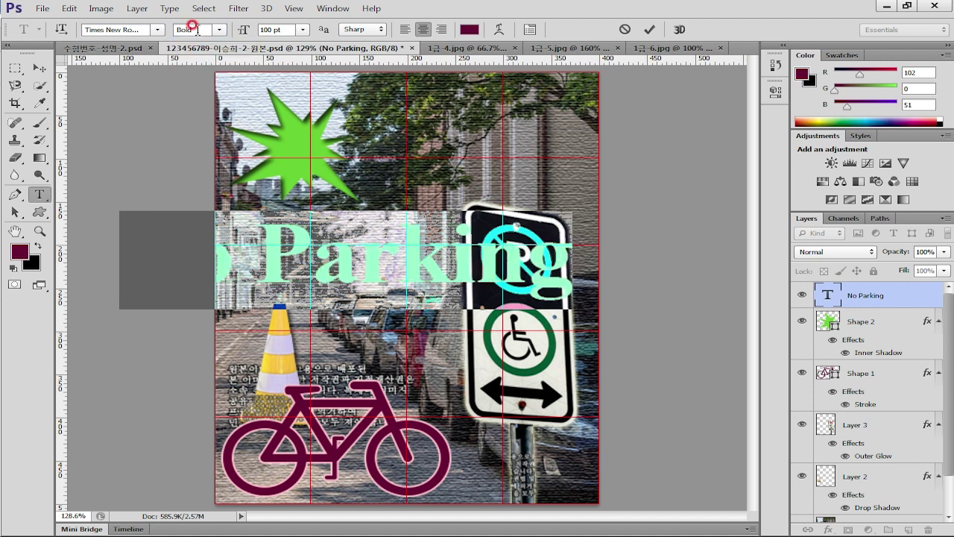
pyautogui.moveTo(279, 28); pyautogui.dragTo(267, 27)
pyautogui.write('50')
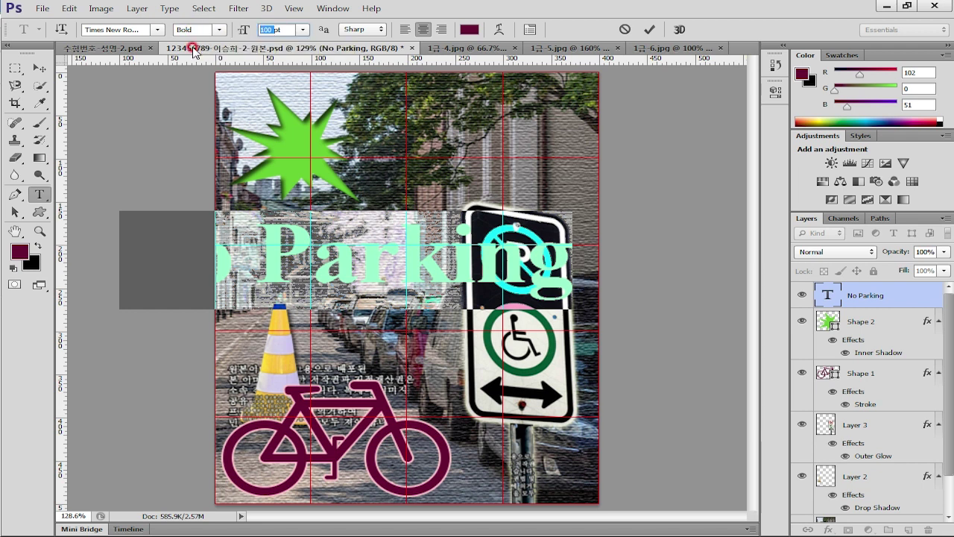
pyautogui.press('Return')
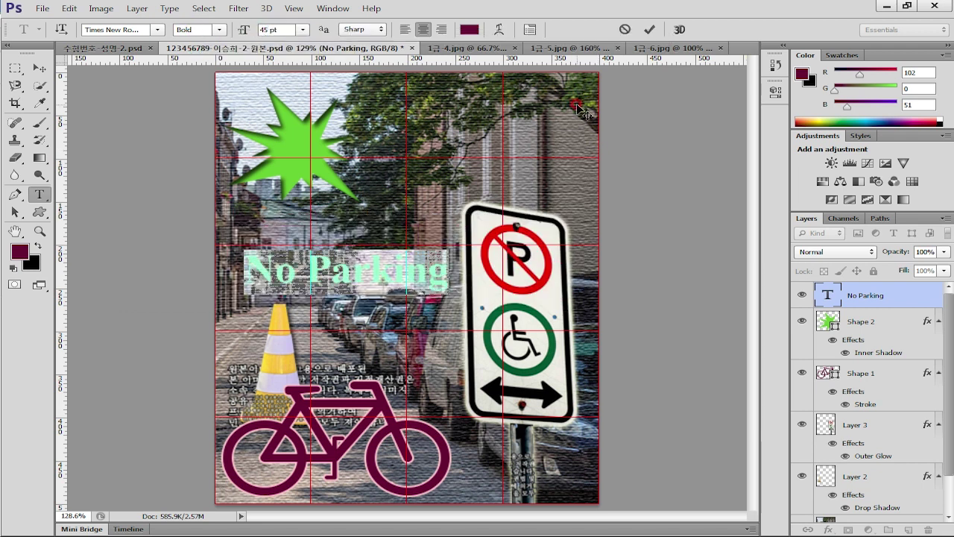
pyautogui.click(647, 38)
pyautogui.press('v')
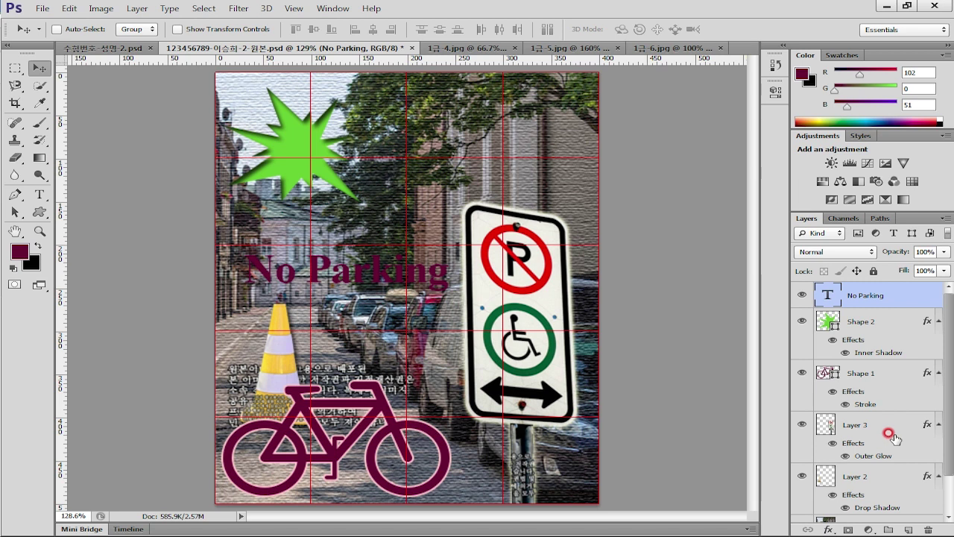
# Add a Gradient Overlay to the title and set its left colour stop to white
pyautogui.doubleClick(901, 294)
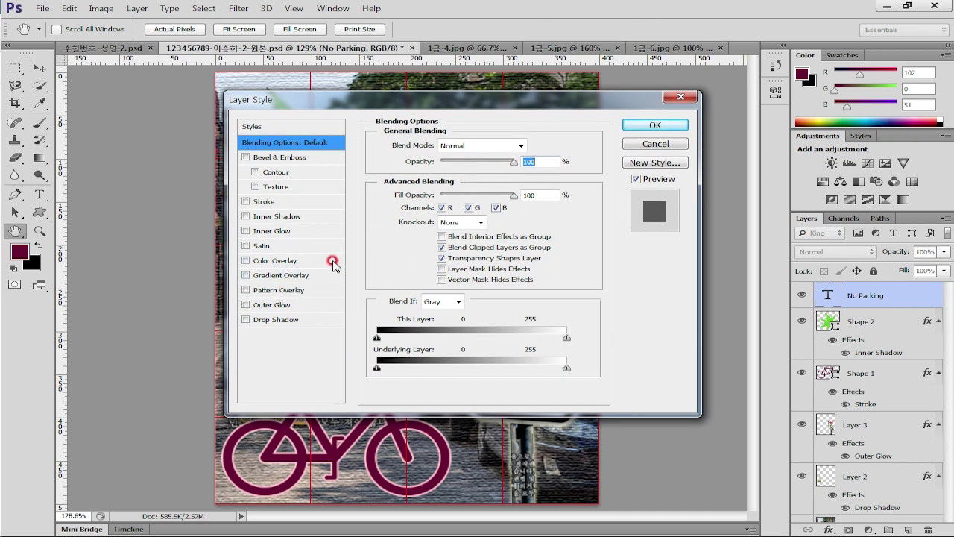
pyautogui.click(275, 274)
pyautogui.moveTo(459, 98); pyautogui.dragTo(532, 72)
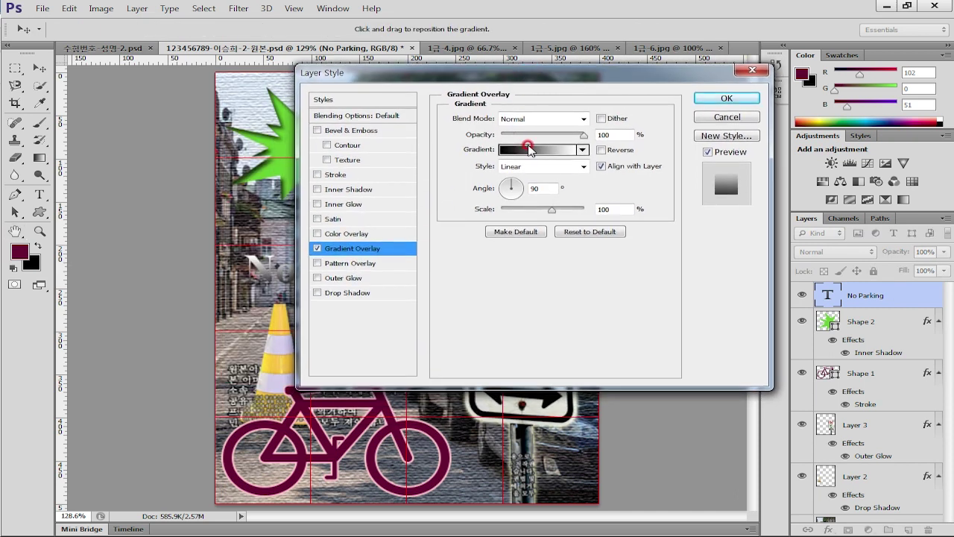
pyautogui.click(533, 150)
pyautogui.moveTo(626, 101); pyautogui.dragTo(545, 68)
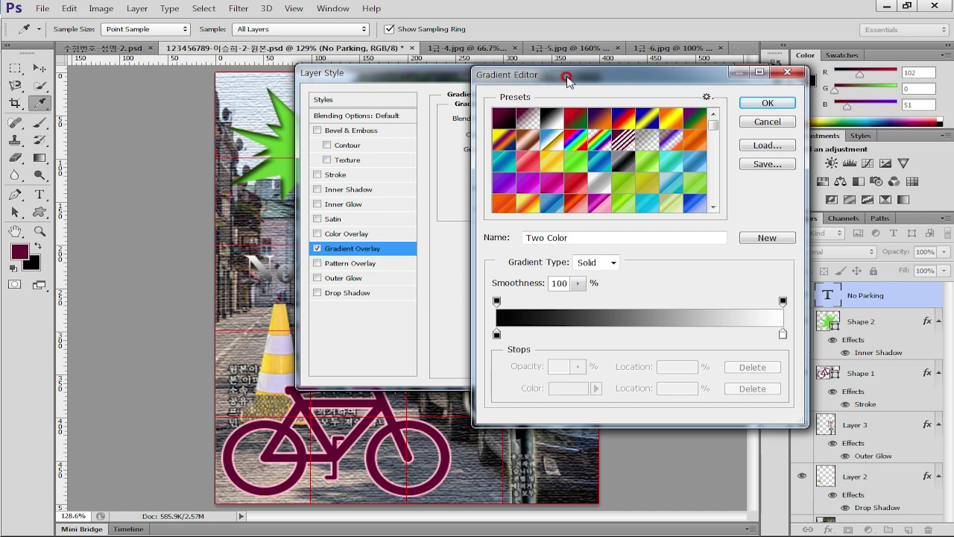
pyautogui.click(497, 334)
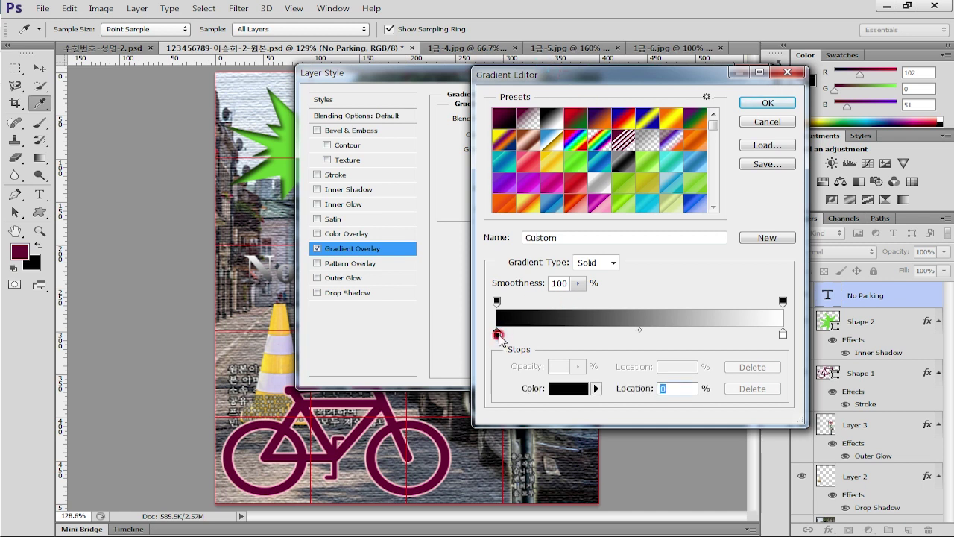
pyautogui.click(556, 384)
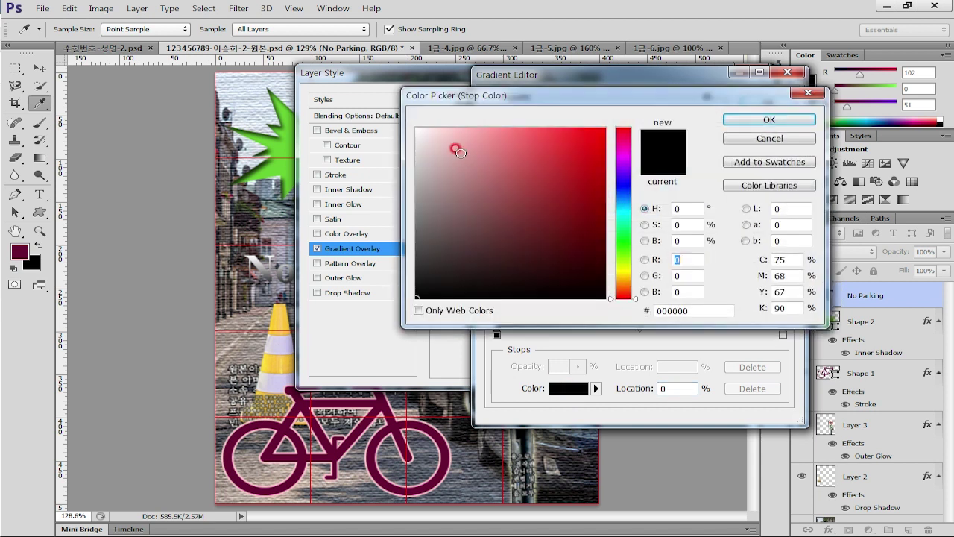
pyautogui.moveTo(460, 152); pyautogui.dragTo(416, 128)
pyautogui.click(769, 119)
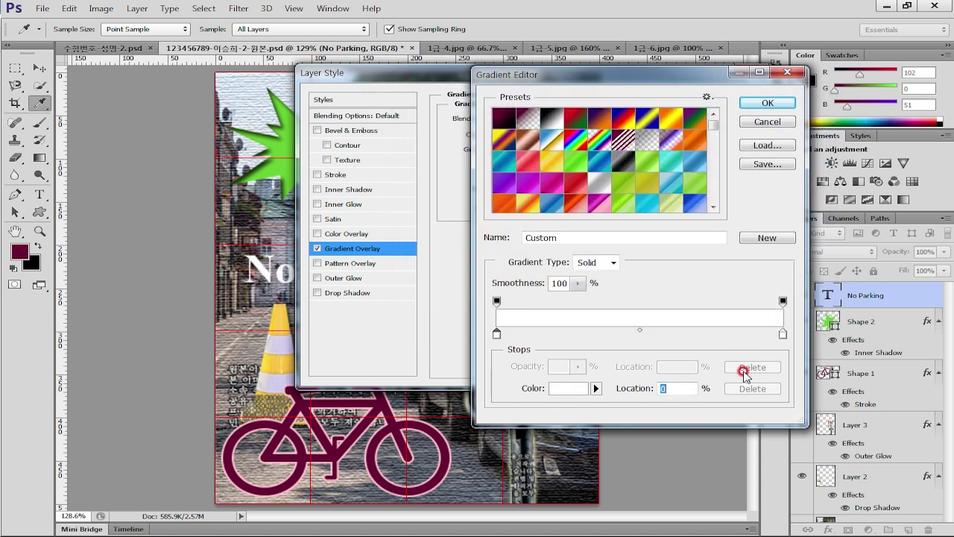
# Set the right gradient stop to bright green 66ff00 and the angle to 0°
pyautogui.click(783, 335)
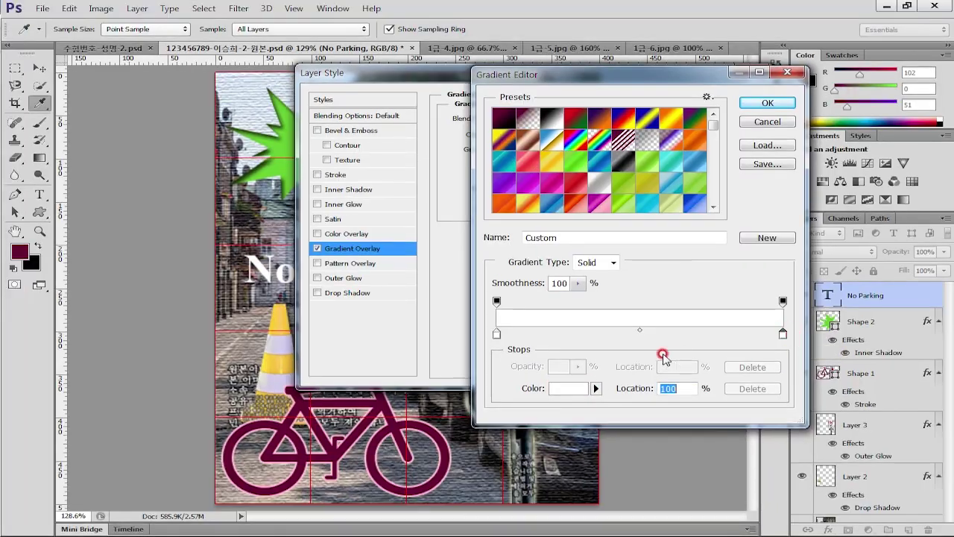
pyautogui.click(462, 348)
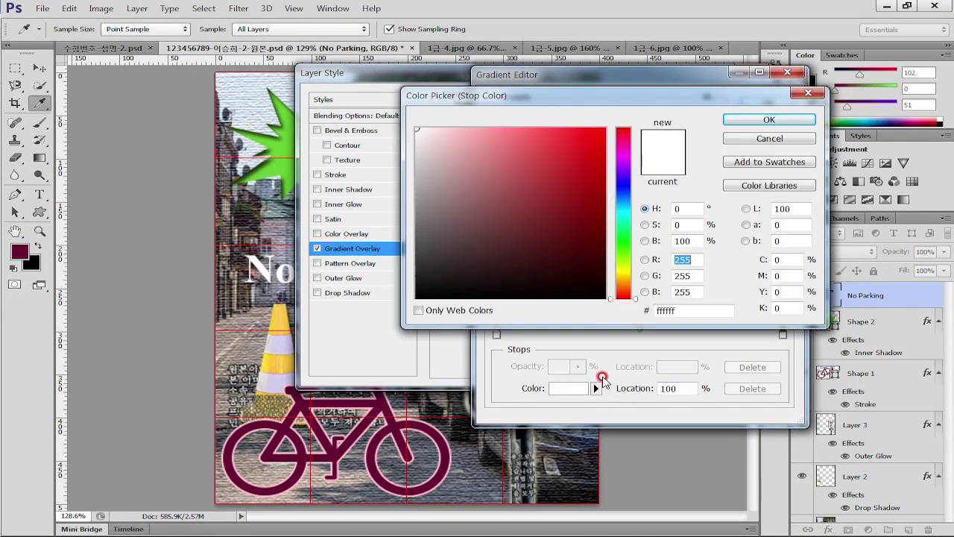
pyautogui.click(688, 311)
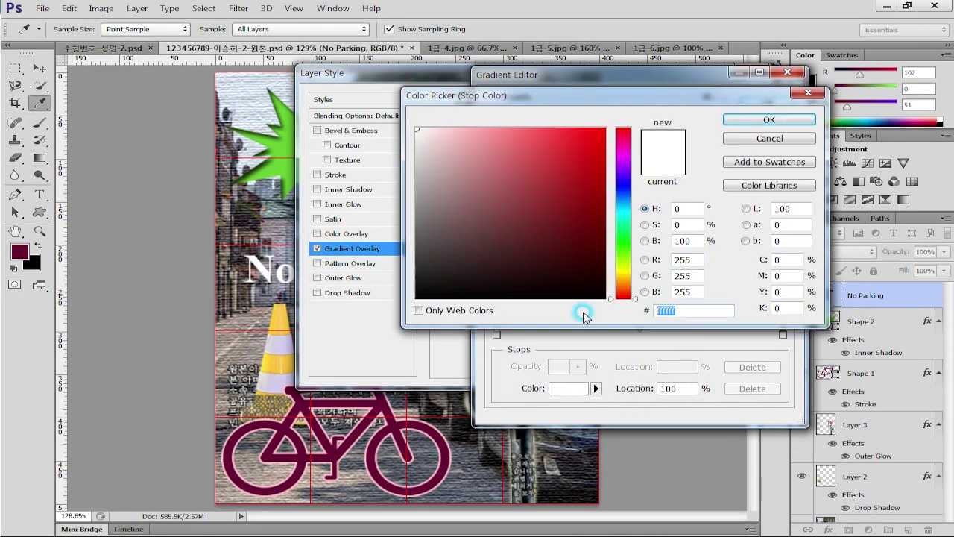
pyautogui.write('6f0')
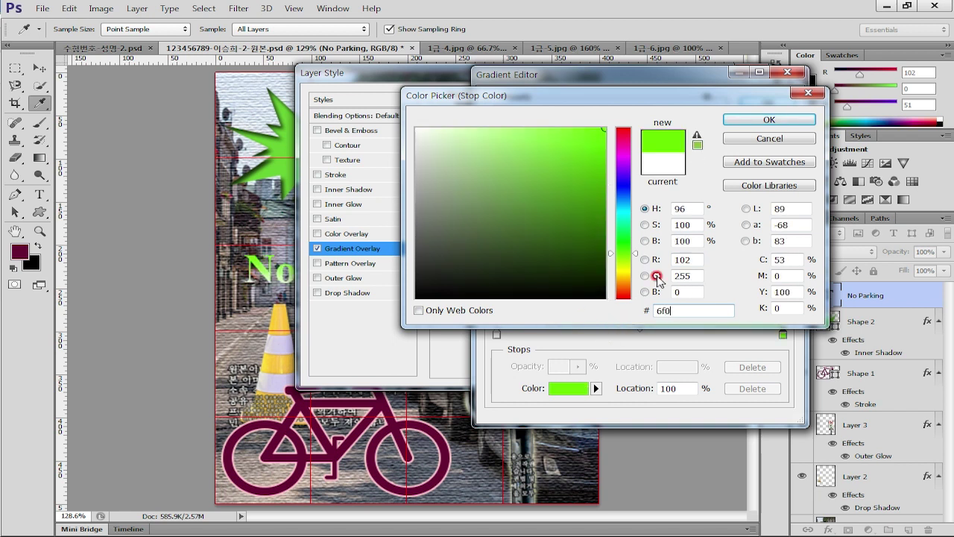
pyautogui.click(750, 120)
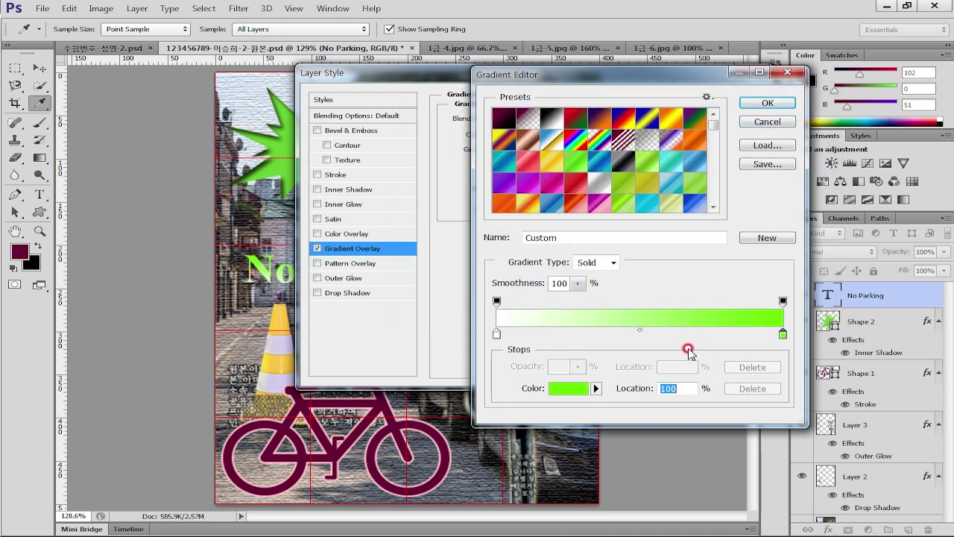
pyautogui.moveTo(659, 75); pyautogui.dragTo(301, 132)
pyautogui.click(441, 159)
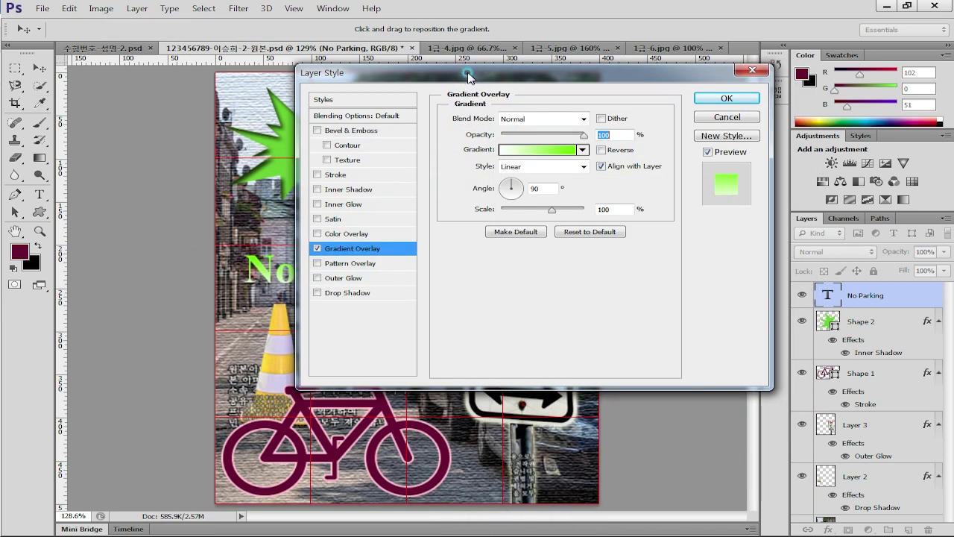
pyautogui.moveTo(467, 75); pyautogui.dragTo(658, 120)
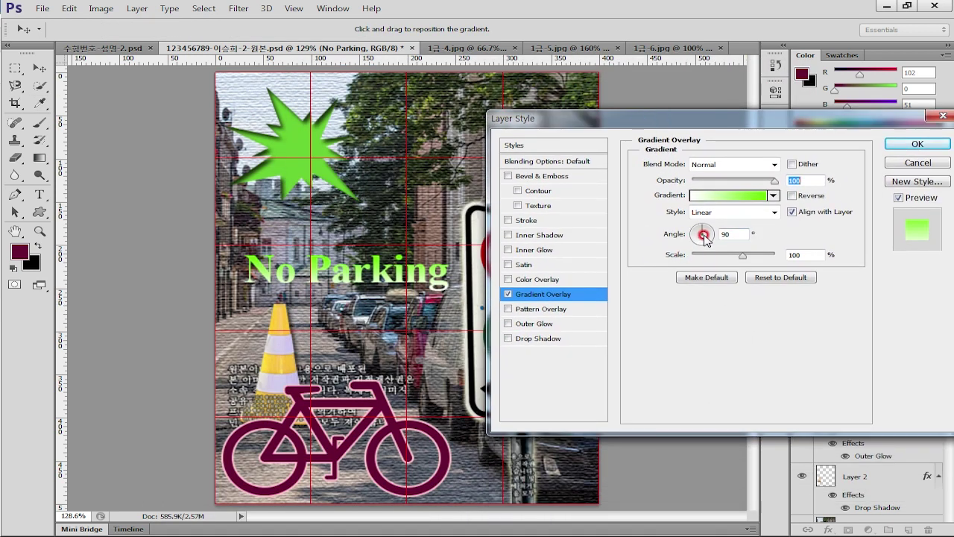
pyautogui.click(678, 235)
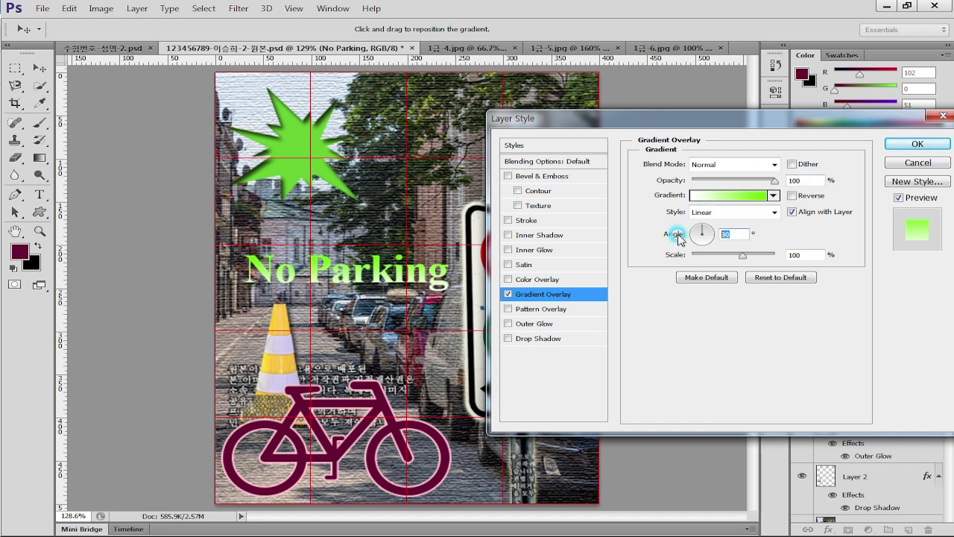
pyautogui.write('0')
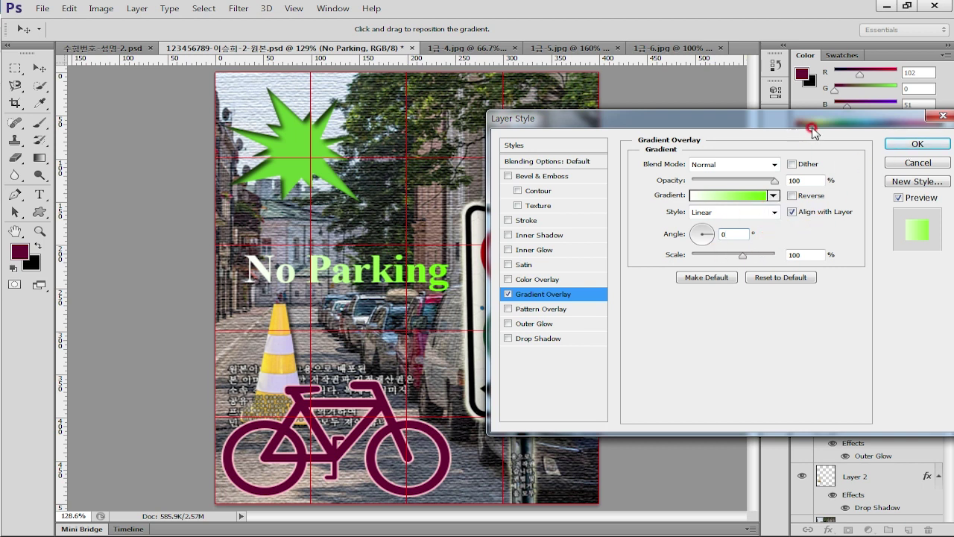
# Apply the drop shadow and gradient overlay layer styles to the No Parking title
pyautogui.click(558, 339)
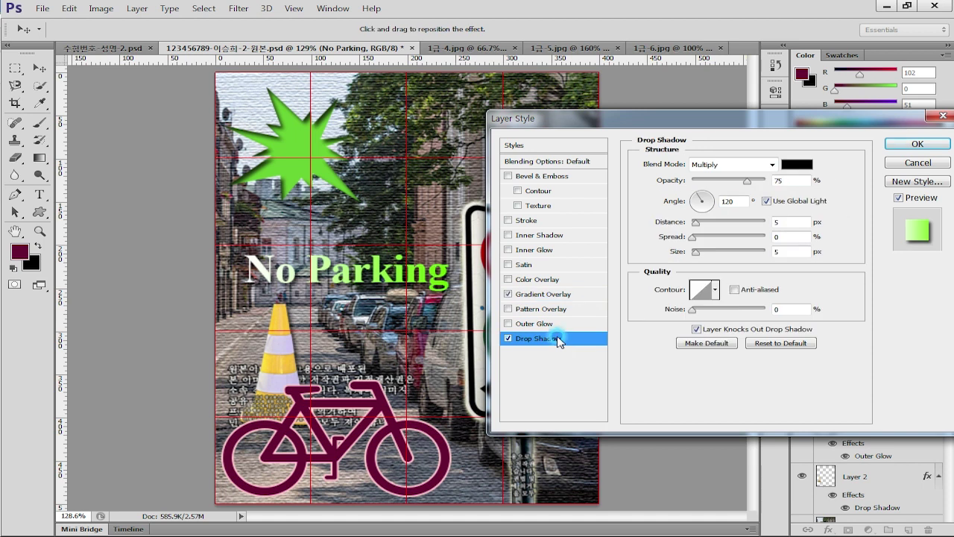
pyautogui.click(950, 145)
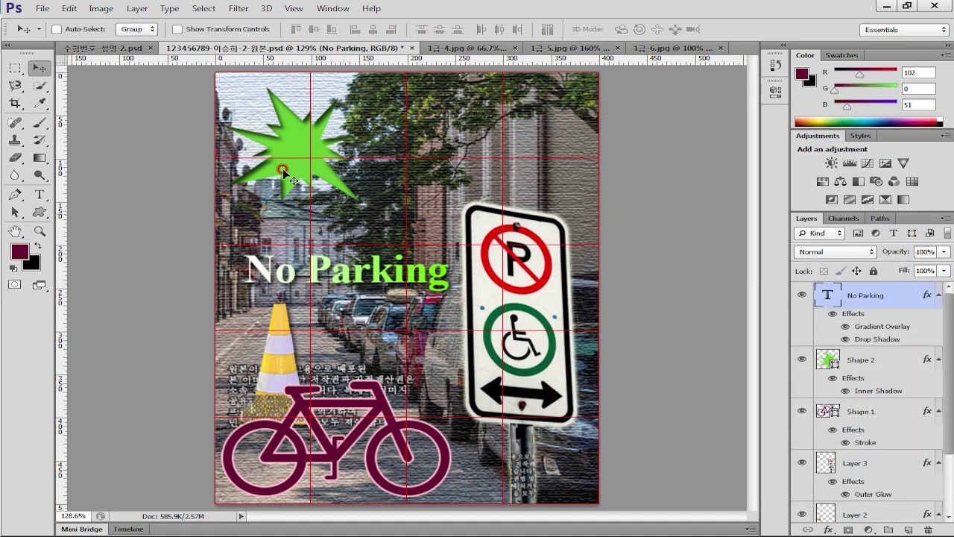
pyautogui.click(32, 68)
# Move the title up over the green starburst and compare it against the task sheet PDF
pyautogui.moveTo(368, 281); pyautogui.dragTo(403, 154)
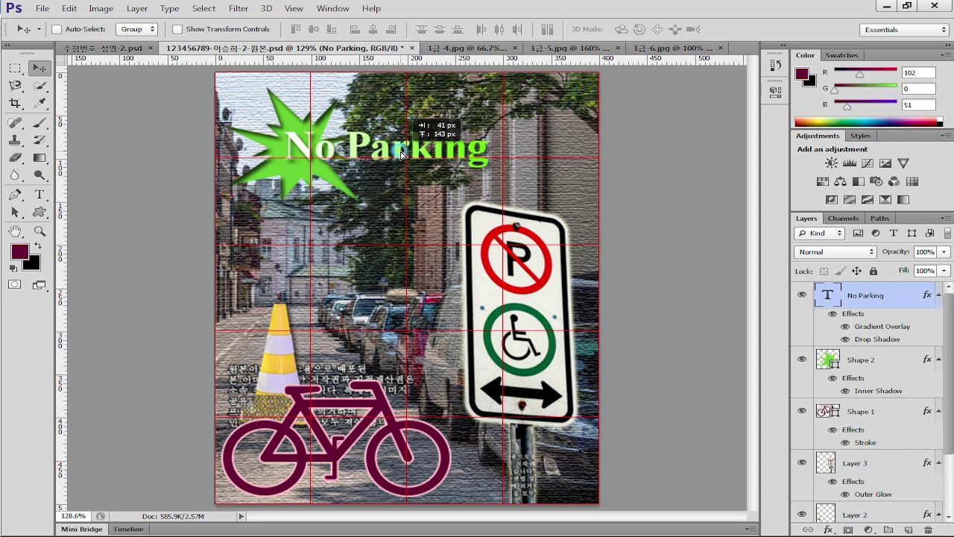
pyautogui.moveTo(403, 154); pyautogui.dragTo(403, 154)
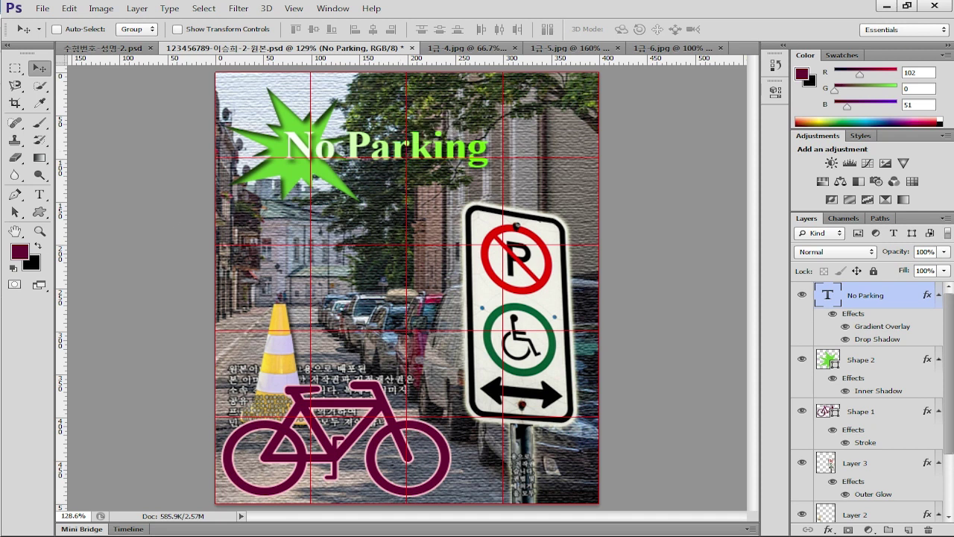
pyautogui.hotkey('alt', 'Tab')
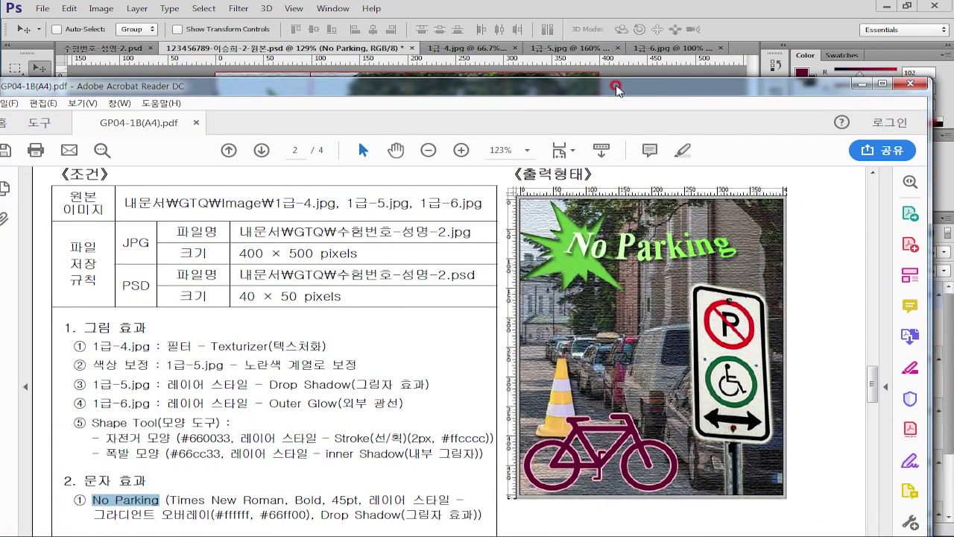
pyautogui.hotkey('alt', 'Tab')
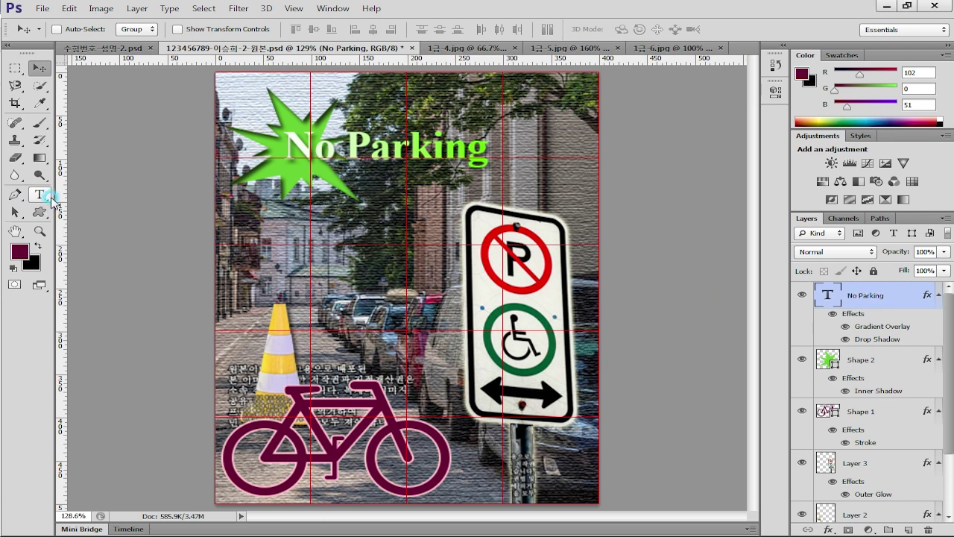
# Warp the No Parking title text with the Shell Lower style
pyautogui.click(43, 196)
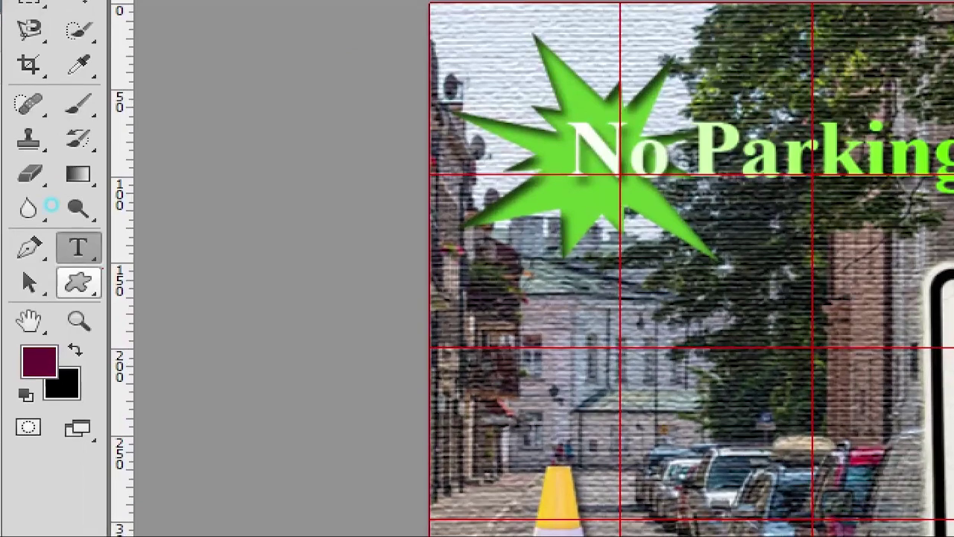
pyautogui.moveTo(64, 202)
pyautogui.mouseDown()
pyautogui.moveTo(43, 206)
pyautogui.moveTo(65, 196)
pyautogui.mouseUp()
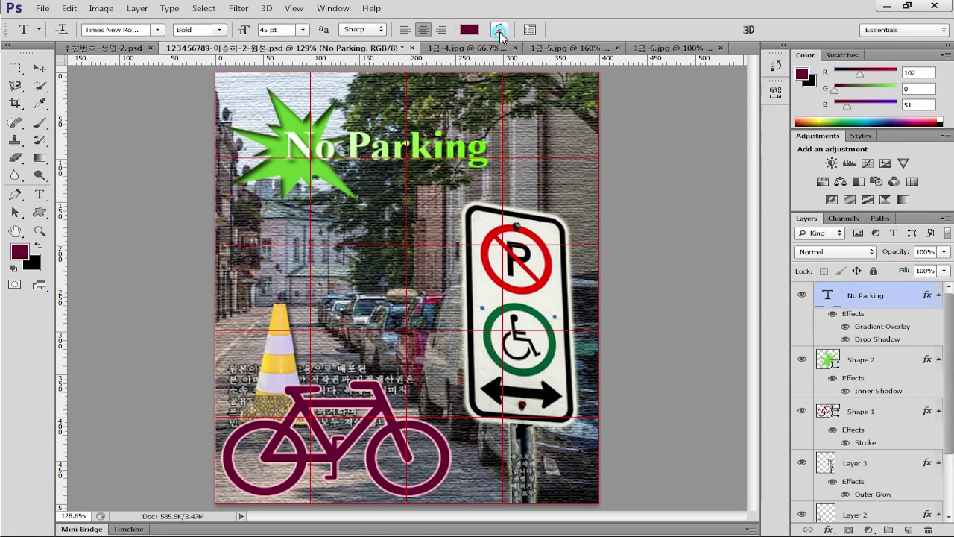
pyautogui.click(498, 29)
pyautogui.click(586, 170)
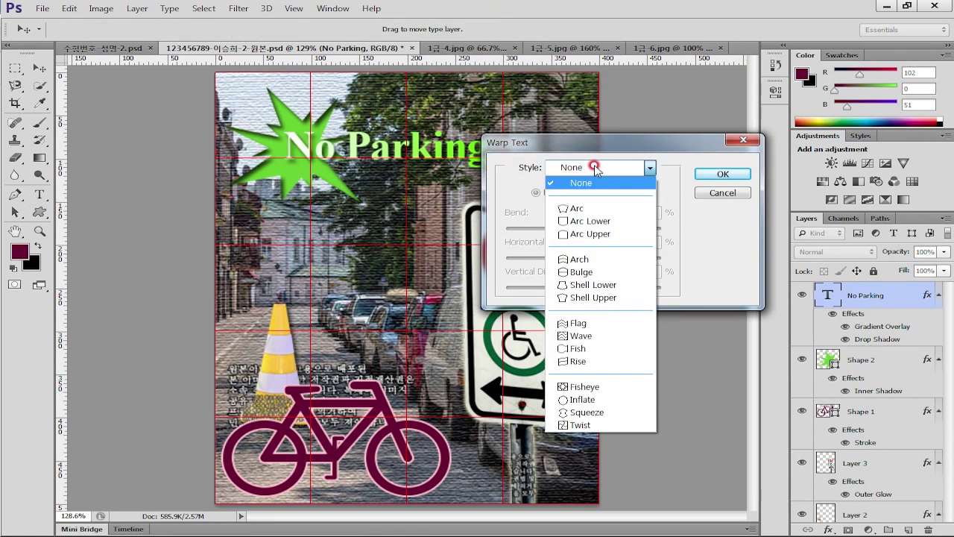
pyautogui.click(589, 221)
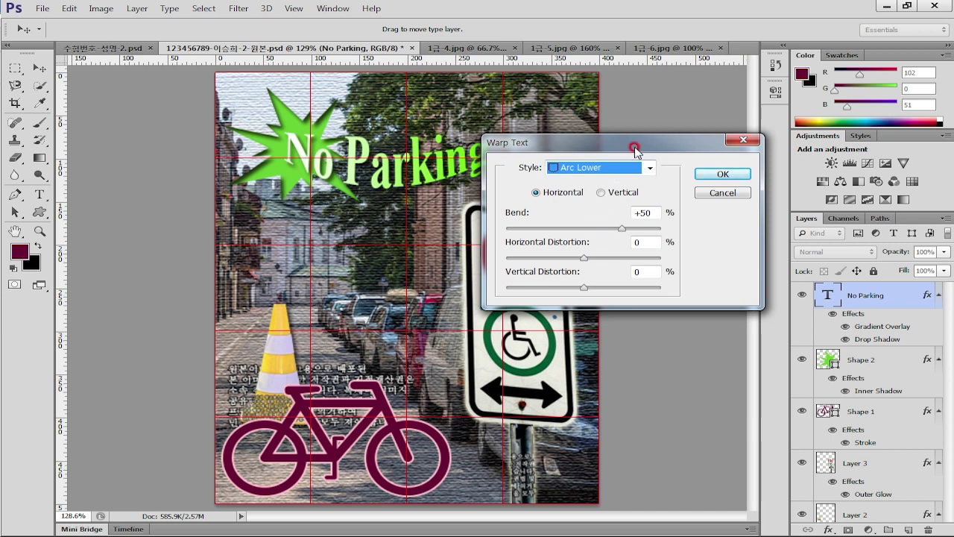
pyautogui.moveTo(636, 145); pyautogui.dragTo(718, 225)
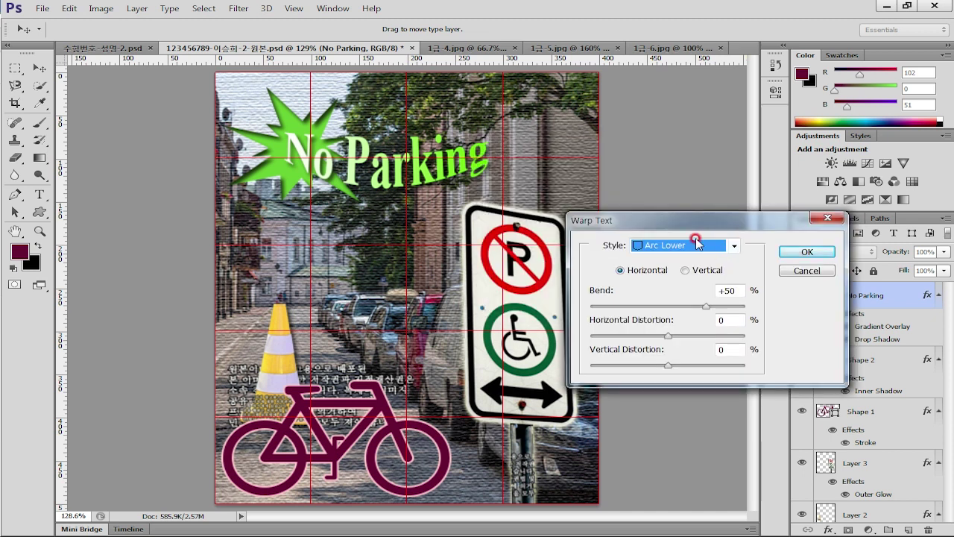
pyautogui.click(692, 246)
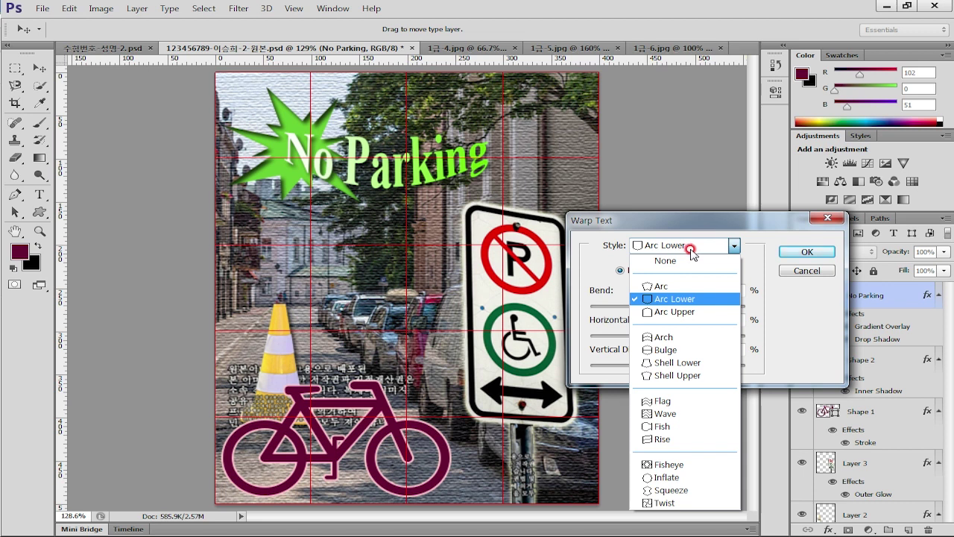
pyautogui.click(675, 363)
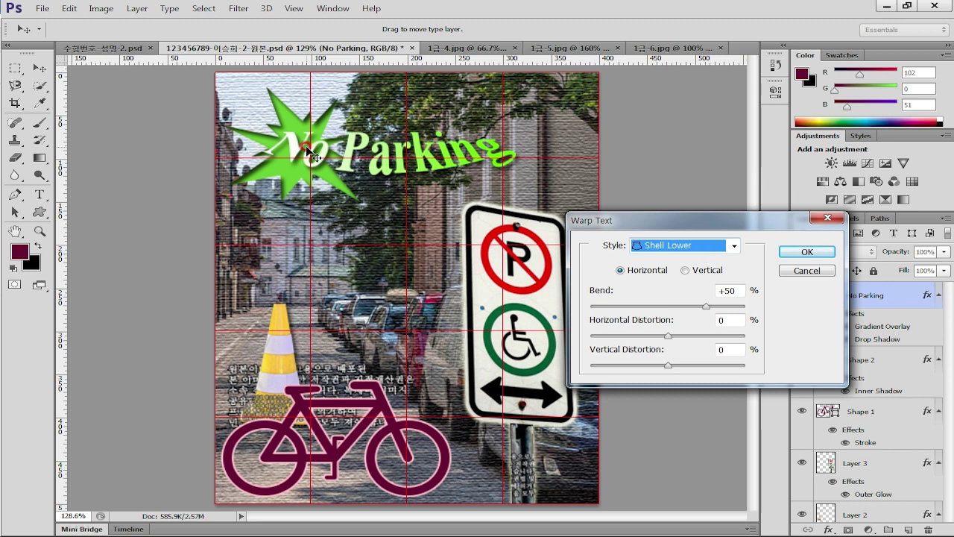
# Lower the warp bend to +31%, then nudge the title slightly up and right
pyautogui.moveTo(713, 310); pyautogui.dragTo(693, 313)
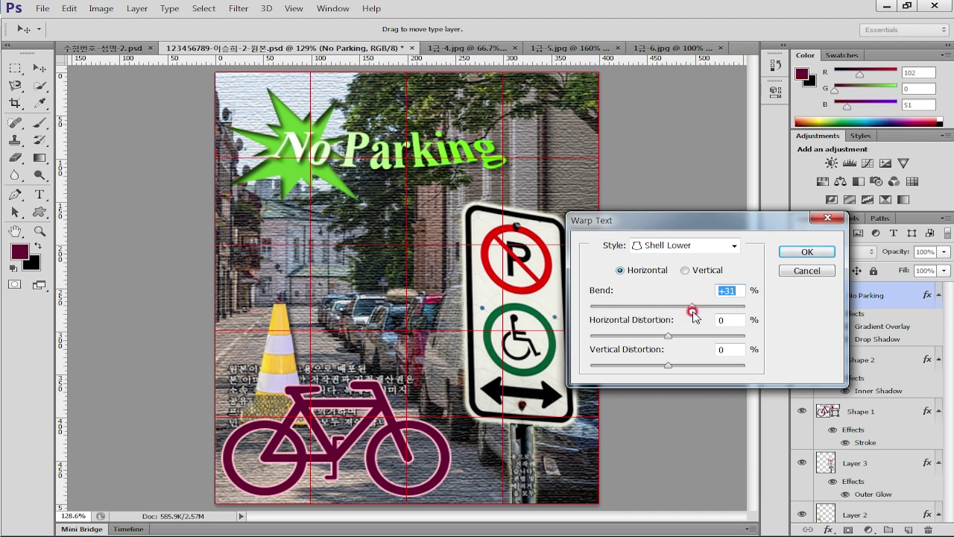
pyautogui.click(797, 250)
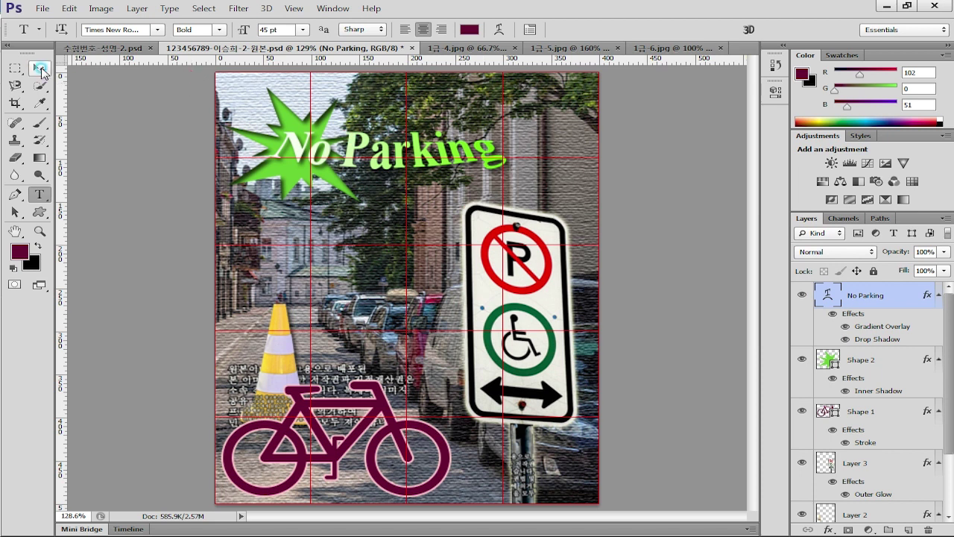
pyautogui.click(38, 68)
pyautogui.moveTo(378, 142); pyautogui.dragTo(397, 146)
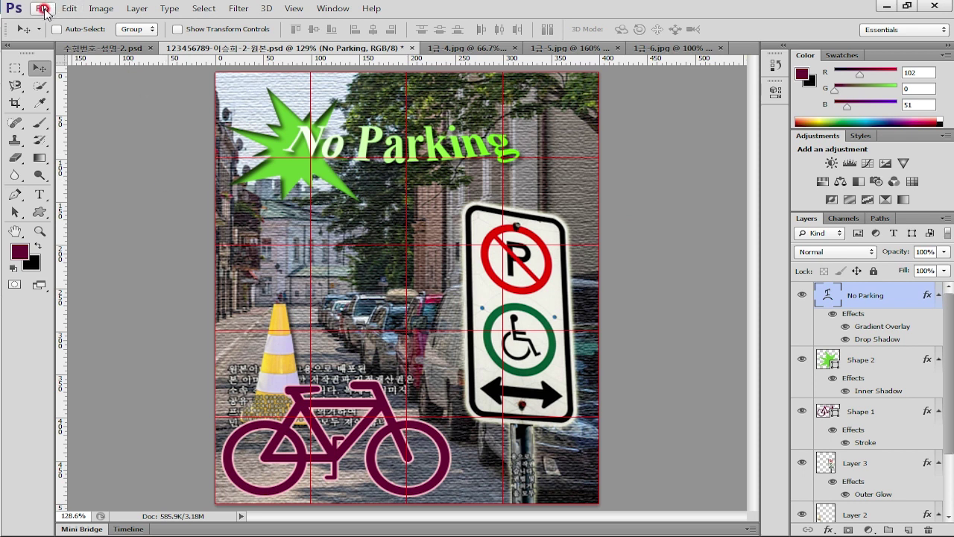
# Save the poster PSD with maximum compatibility
pyautogui.click(43, 8)
pyautogui.click(56, 157)
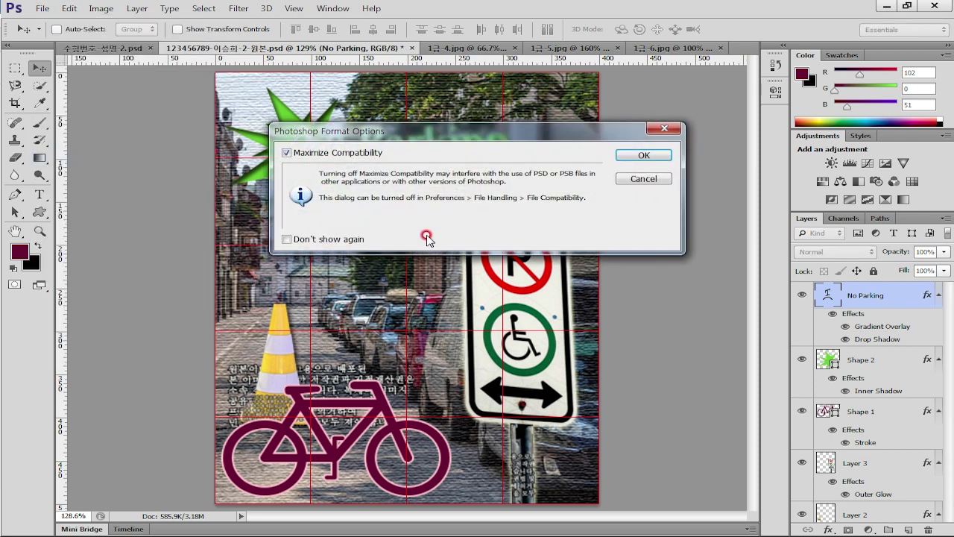
pyautogui.click(641, 154)
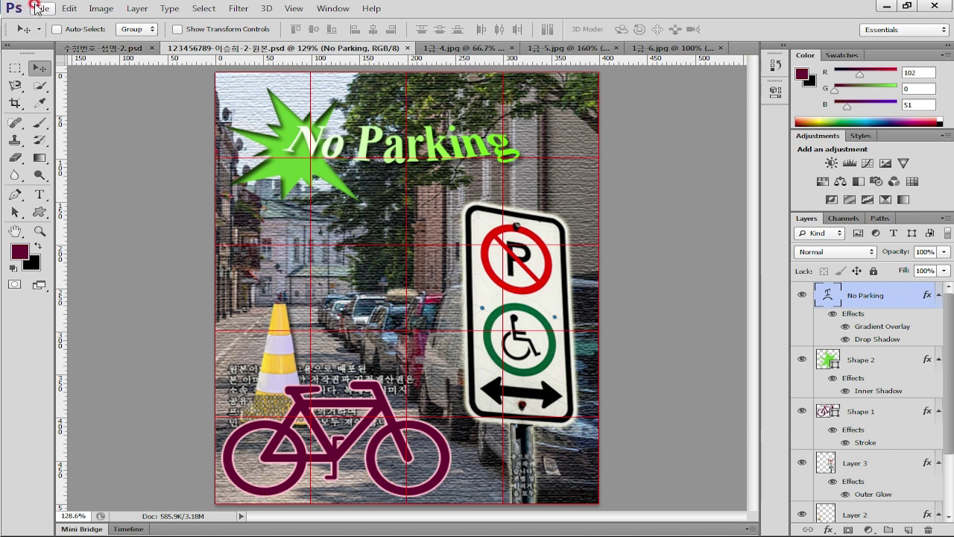
# Save a high-quality JPEG copy in the same folder, removing the -원본 suffix from its name
pyautogui.click(42, 8)
pyautogui.click(67, 169)
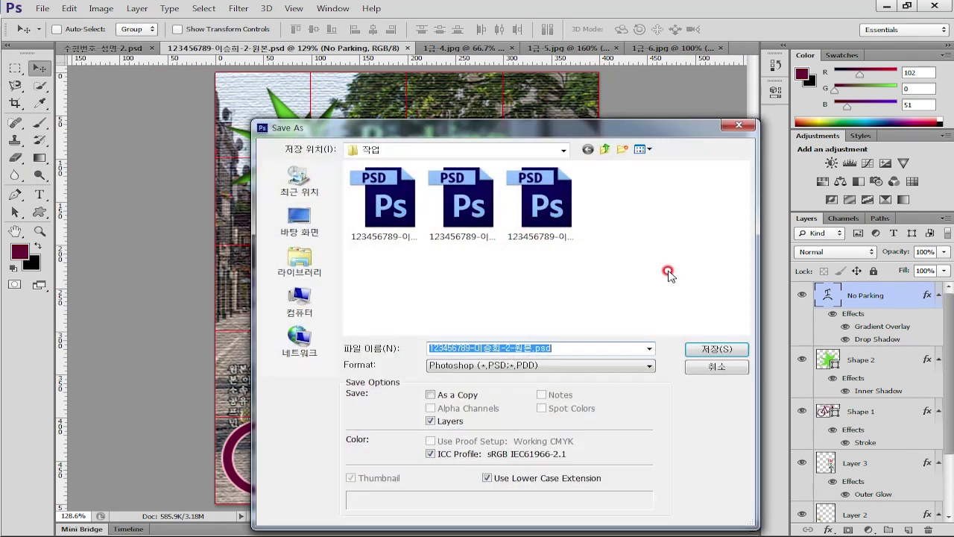
pyautogui.click(520, 365)
pyautogui.click(483, 257)
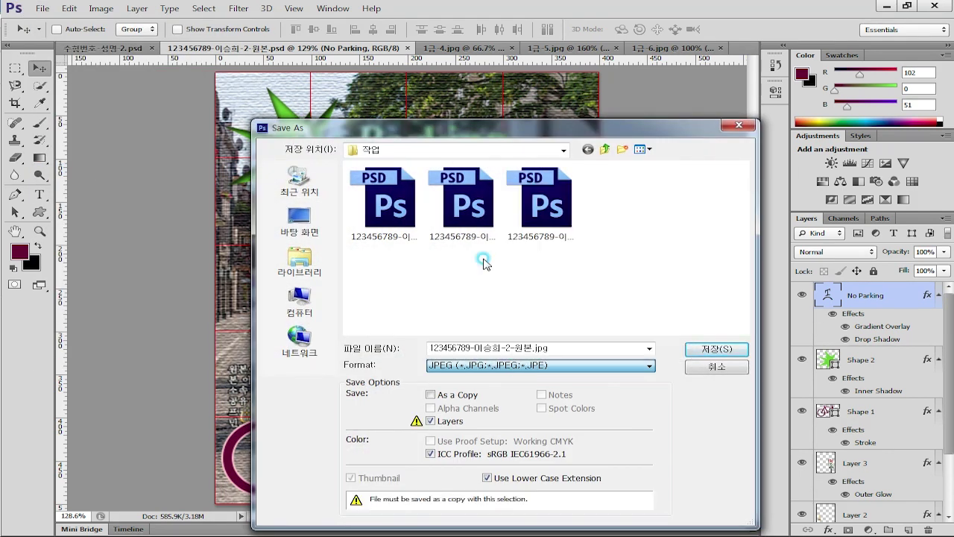
pyautogui.doubleClick(516, 345)
pyautogui.moveTo(509, 346); pyautogui.dragTo(569, 348)
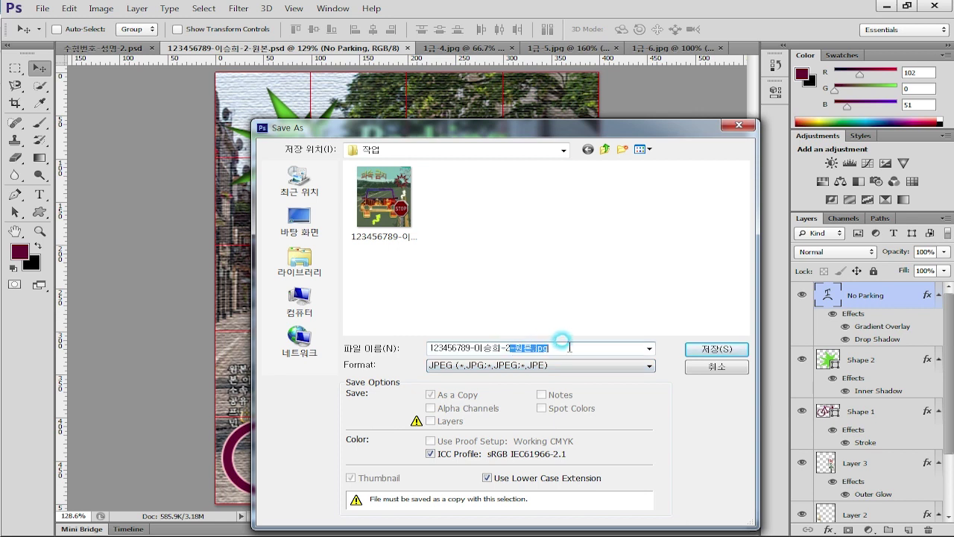
pyautogui.press('BackSpace')
pyautogui.click(588, 296)
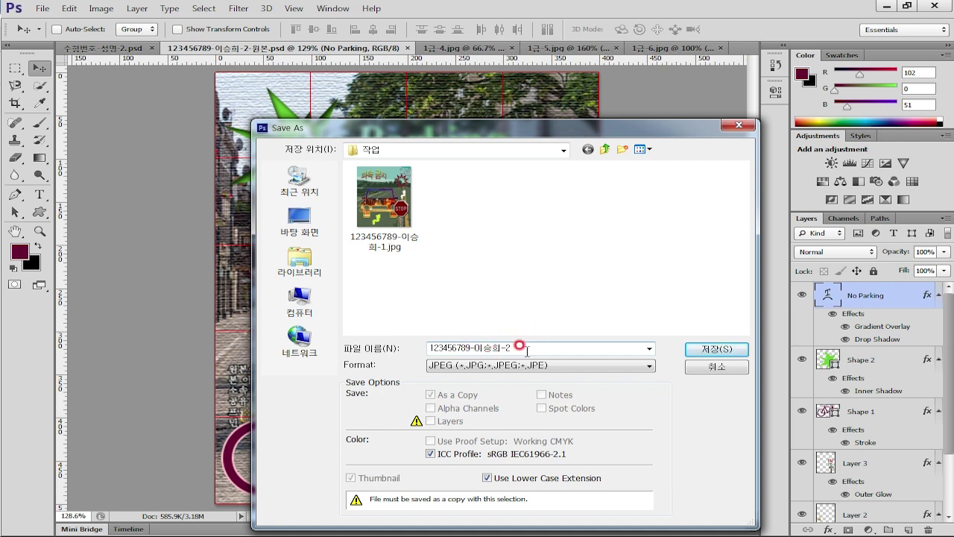
pyautogui.click(726, 348)
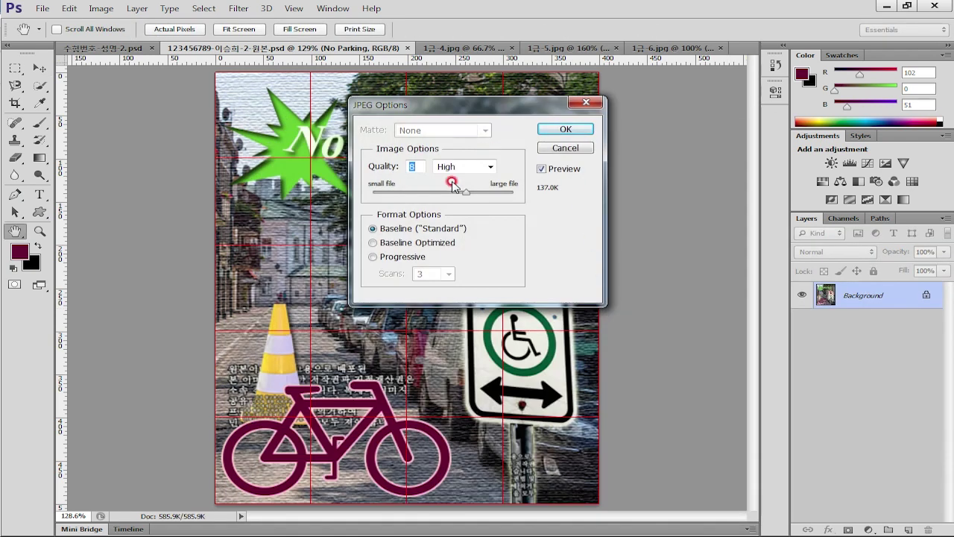
pyautogui.moveTo(465, 192); pyautogui.dragTo(560, 202)
pyautogui.click(566, 129)
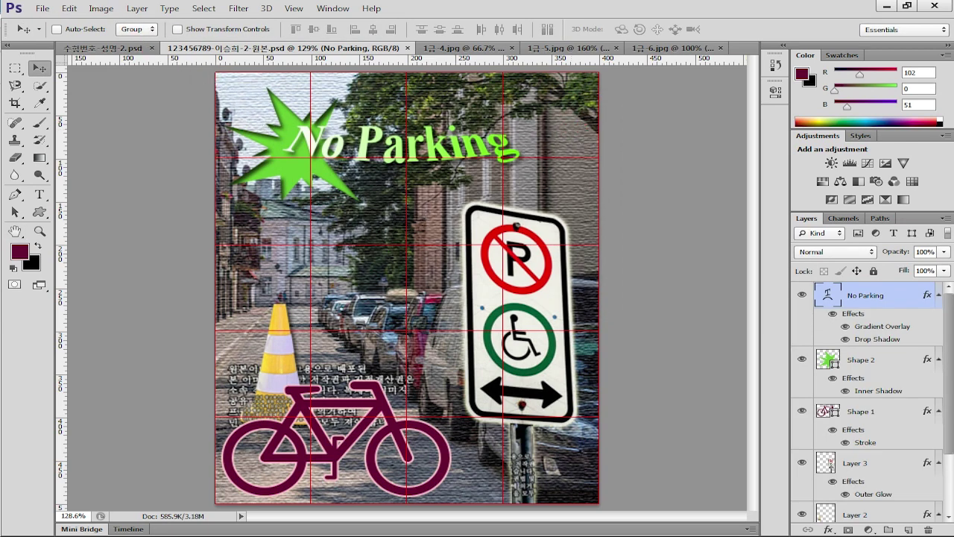
# Check the task sheet PDF for the required 40 × 50 pixel PSD size
pyautogui.hotkey('alt', 'Tab')
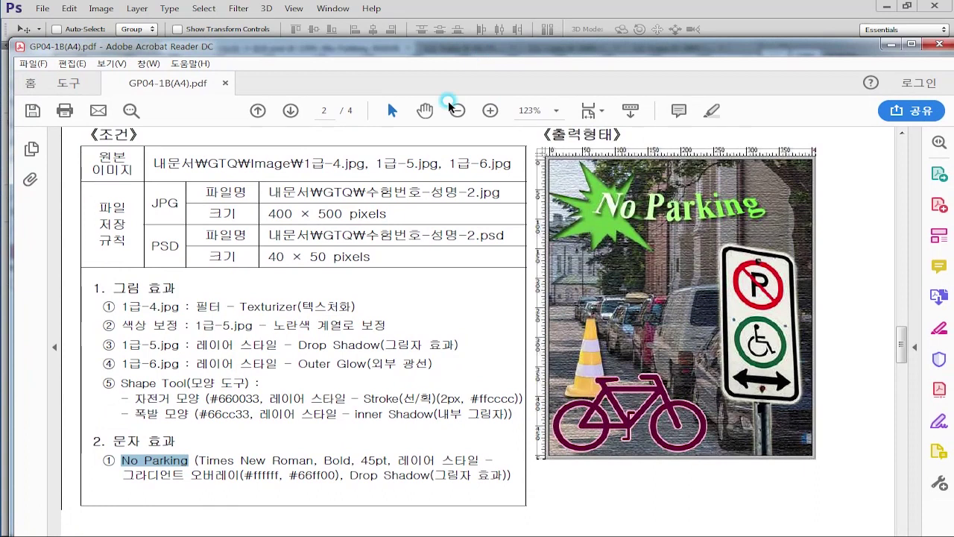
pyautogui.moveTo(267, 257); pyautogui.dragTo(371, 257)
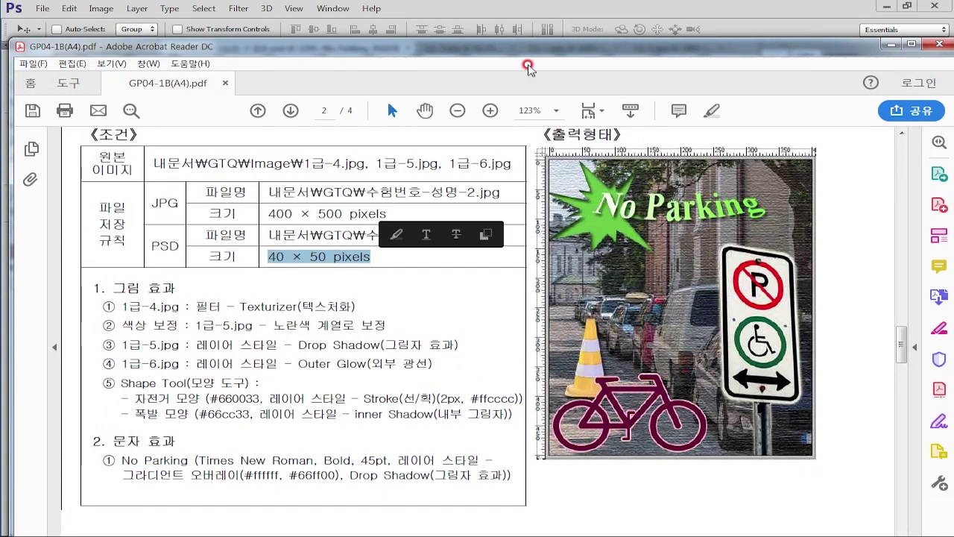
pyautogui.hotkey('alt', 'Tab')
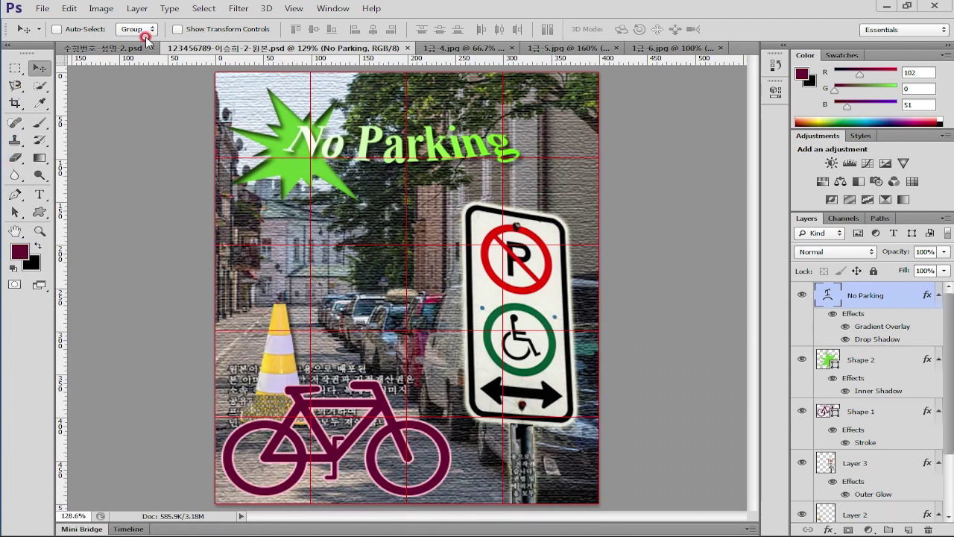
# Resize the poster image to 40 × 50 pixels
pyautogui.click(100, 8)
pyautogui.click(226, 107)
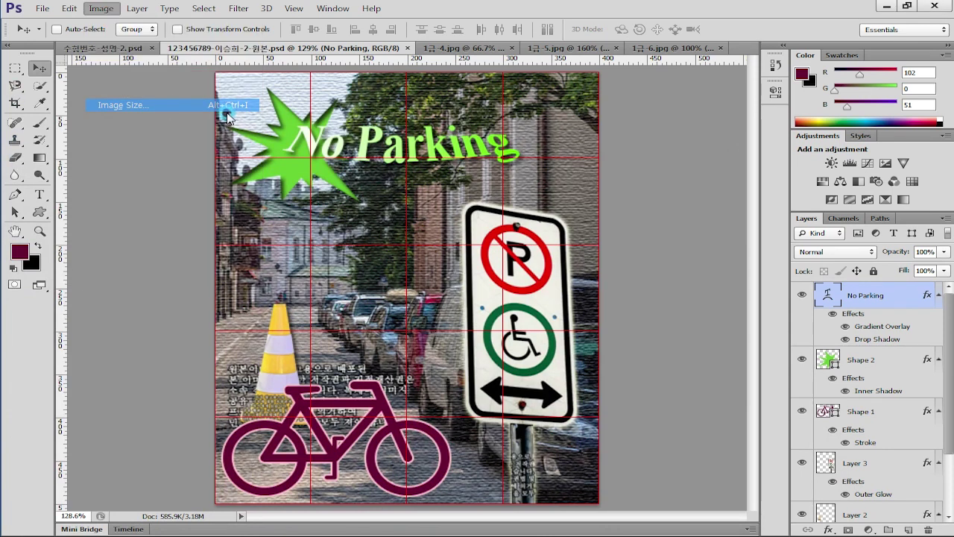
pyautogui.write('40')
pyautogui.click(584, 122)
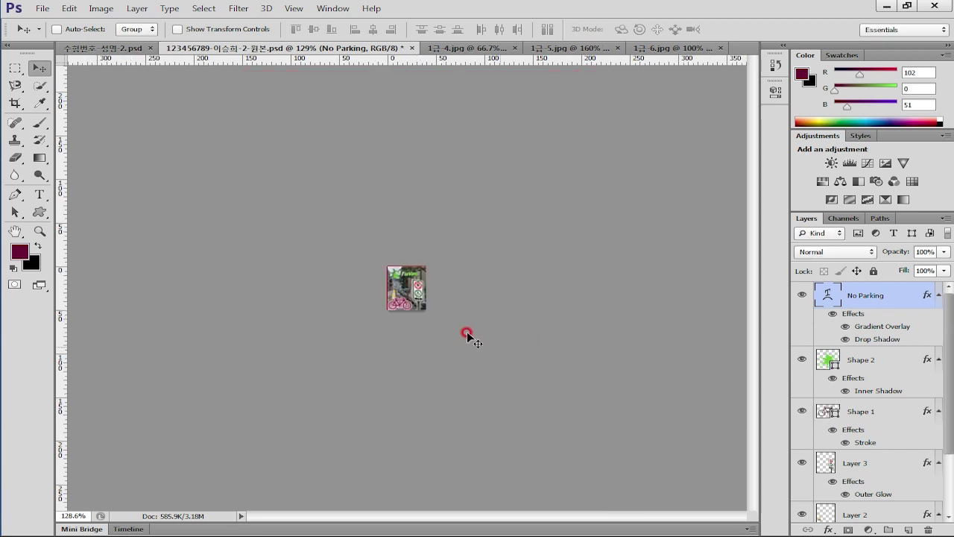
# Save the reduced poster as a separate PSD without the -원본 suffix
pyautogui.click(43, 9)
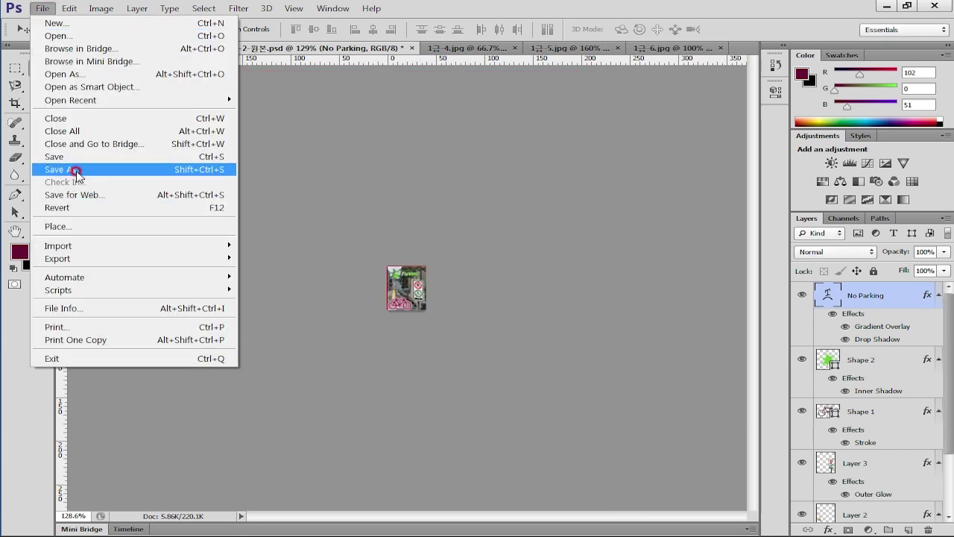
pyautogui.click(76, 171)
pyautogui.click(506, 347)
pyautogui.moveTo(509, 347); pyautogui.dragTo(593, 353)
pyautogui.press('BackSpace')
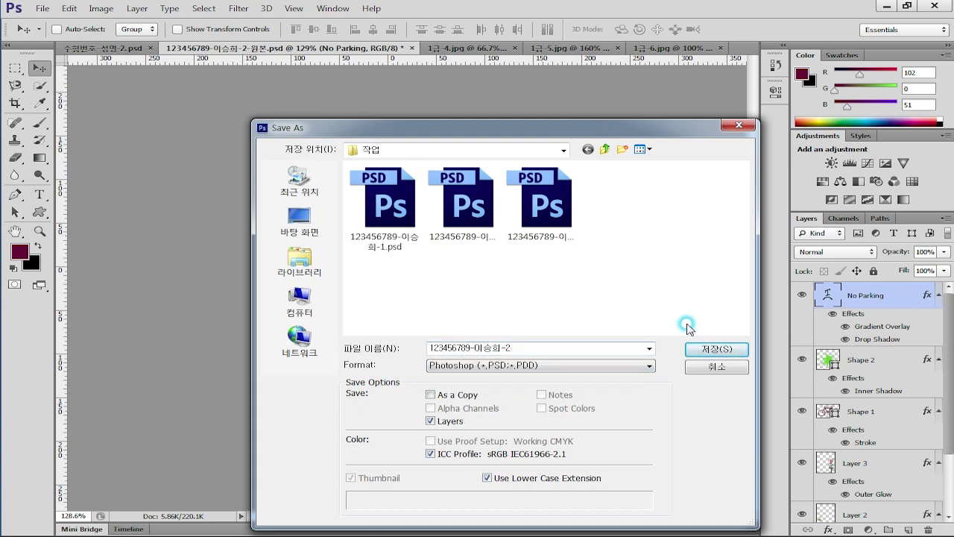
pyautogui.click(714, 350)
pyautogui.click(641, 155)
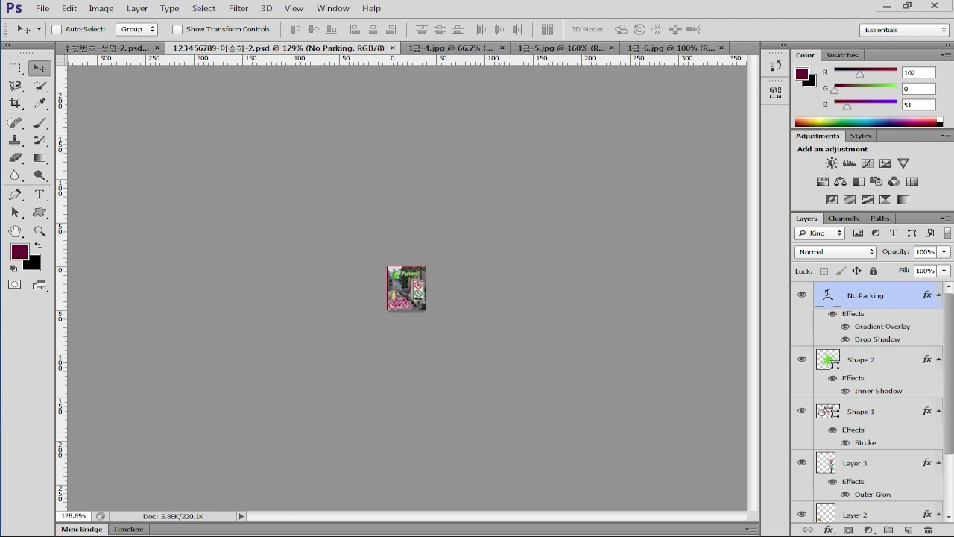
pyautogui.hotkey('alt', 'Tab')
pyautogui.moveTo(640, 74); pyautogui.dragTo(661, 50)
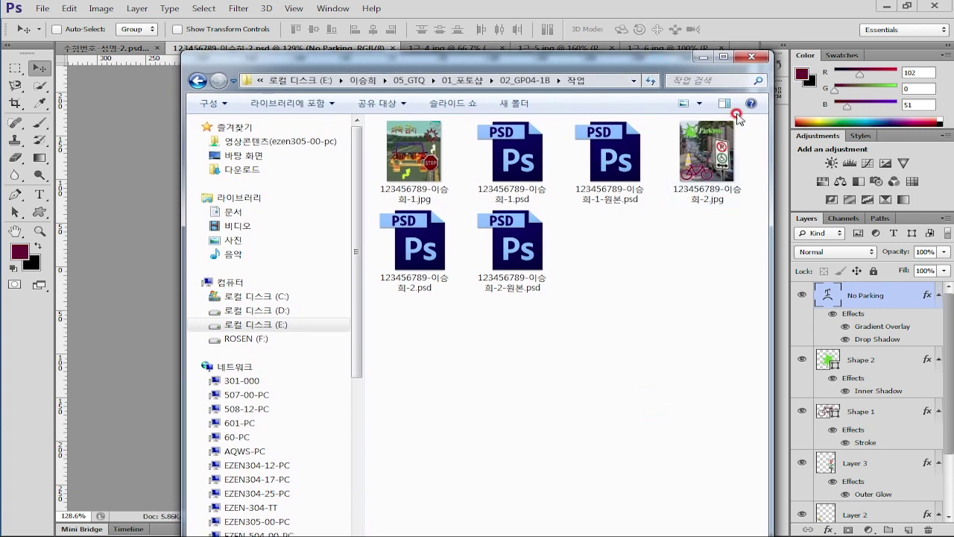
pyautogui.click(715, 157)
pyautogui.keyDown('ctrl'); pyautogui.click(417, 254); pyautogui.keyUp('ctrl')
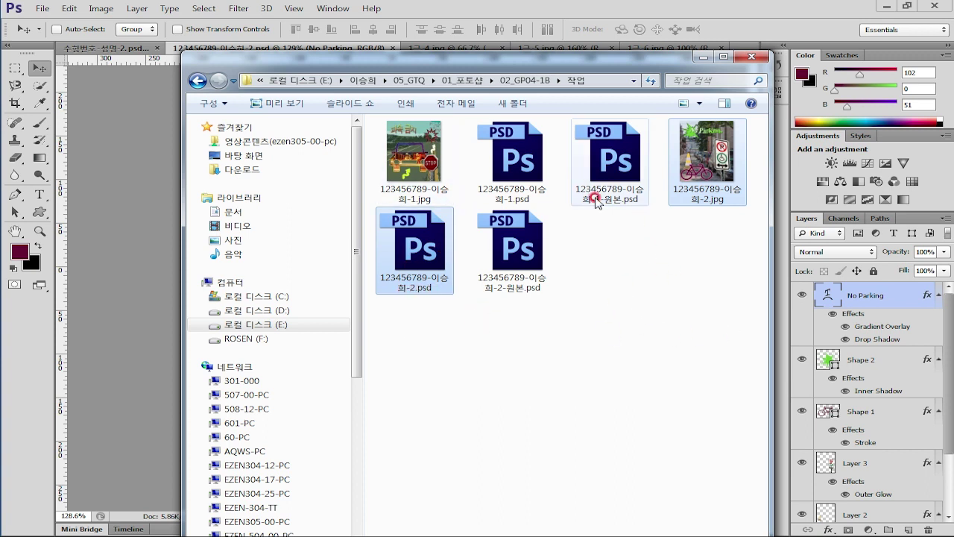
pyautogui.moveTo(576, 66); pyautogui.dragTo(85, 140)
pyautogui.hotkey('alt', 'Tab')
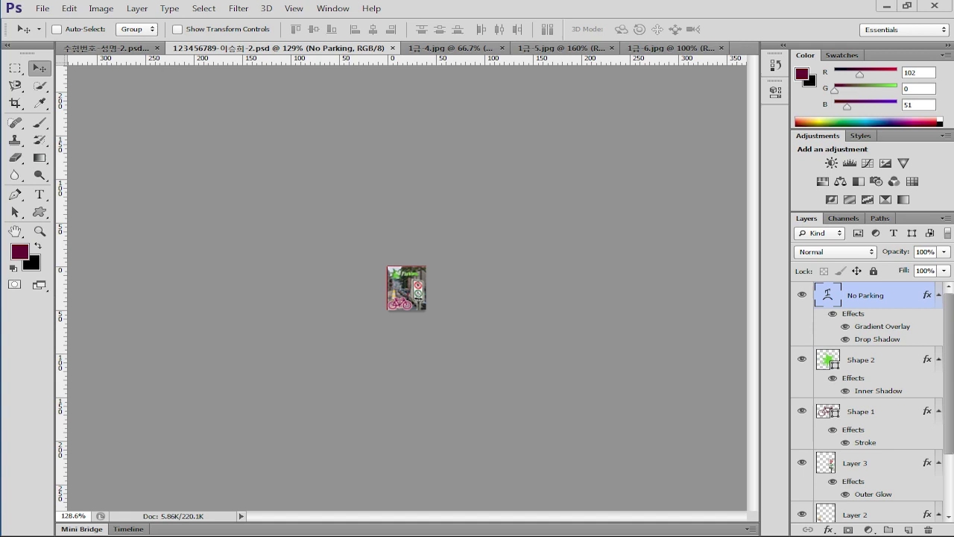